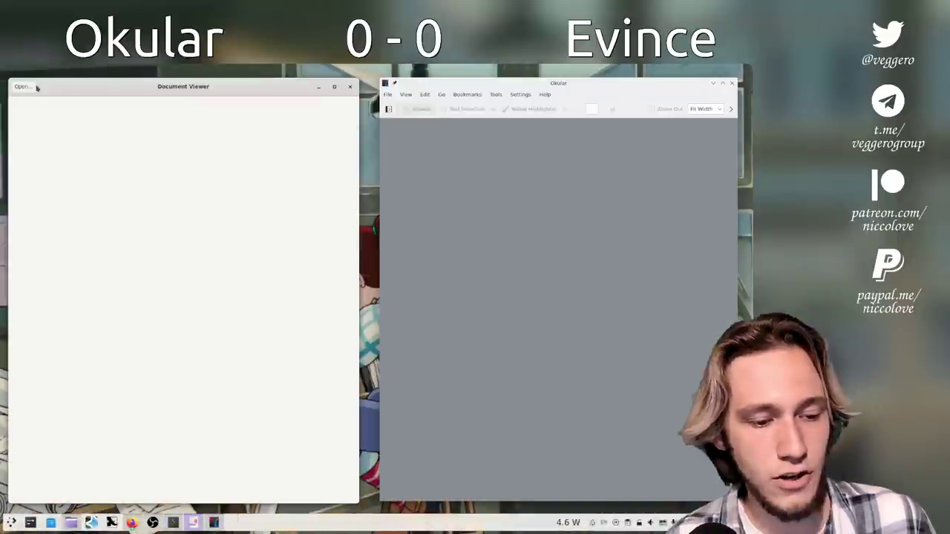
- Open the Weekly Review 2 PDF in Evince and scroll through it
left_click(36, 87)
double_click(461, 139)
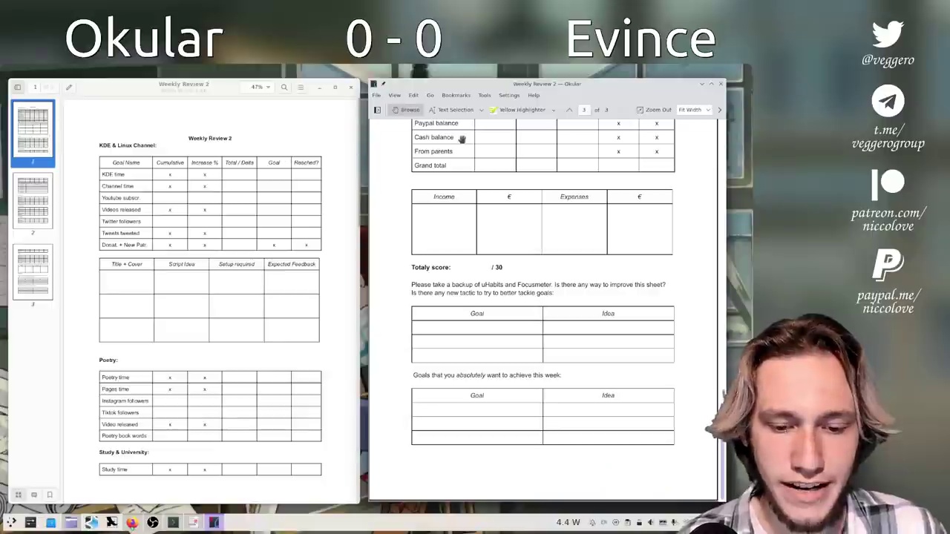
scroll(259, 197, "down", 5)
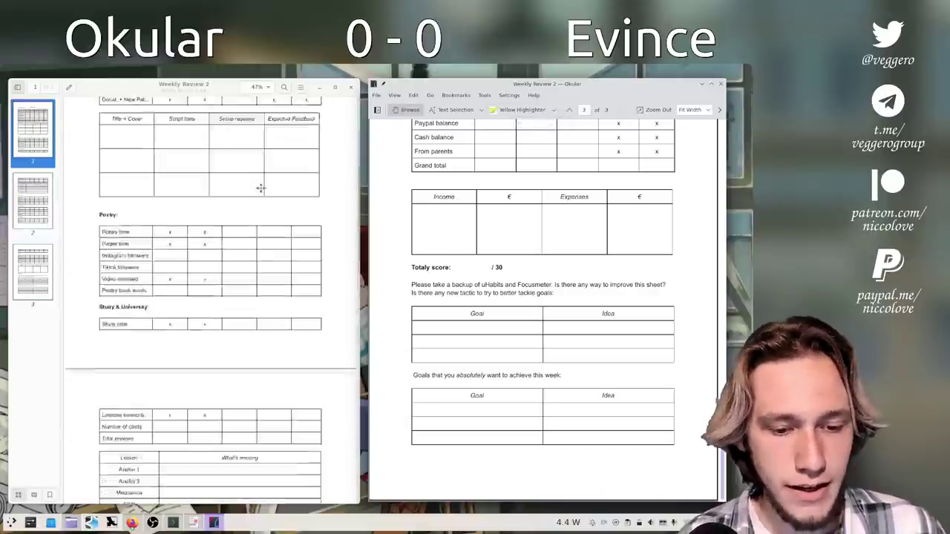
scroll(259, 185, "up", 5)
scroll(523, 186, "up", 5)
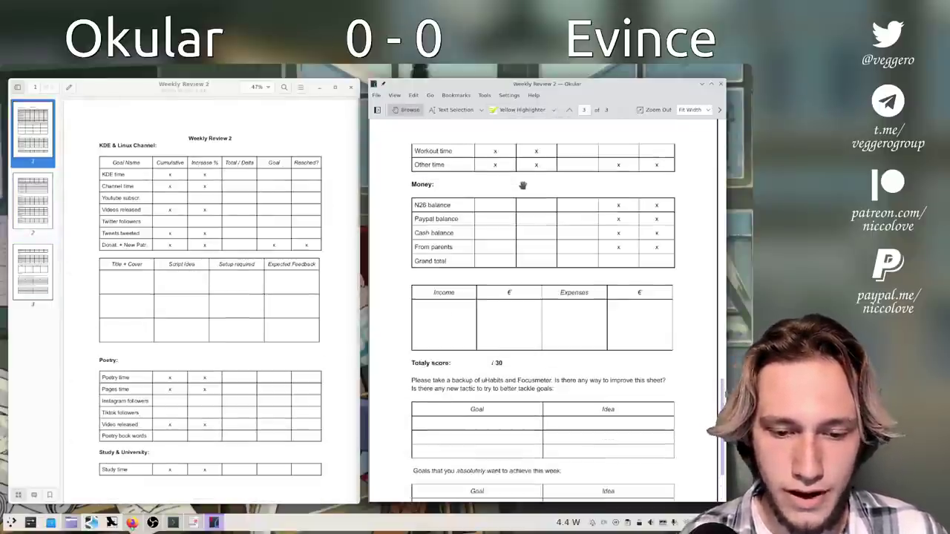
- Highlight 'Workout time' in yellow in Okular and the 'Youtube subscr' label in Evince
left_click(515, 112)
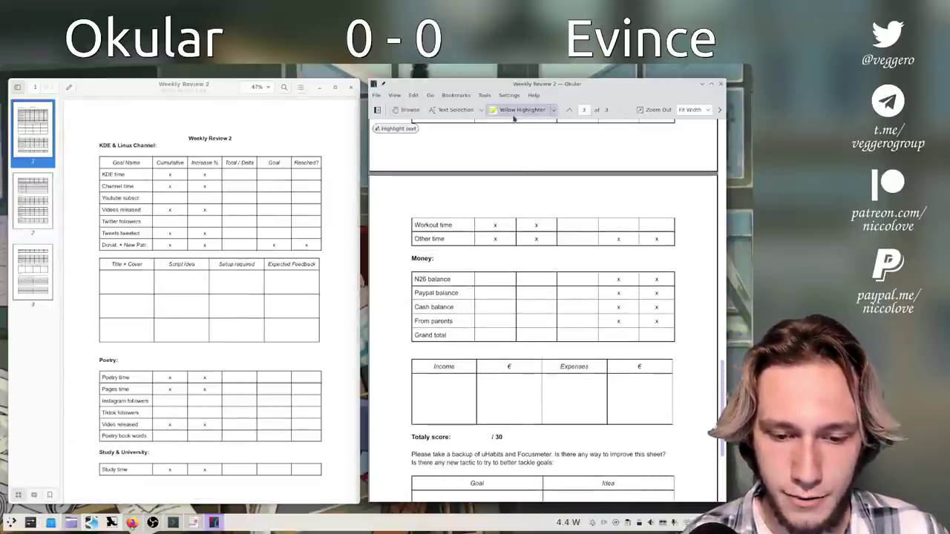
left_click_drag(414, 225, 440, 226)
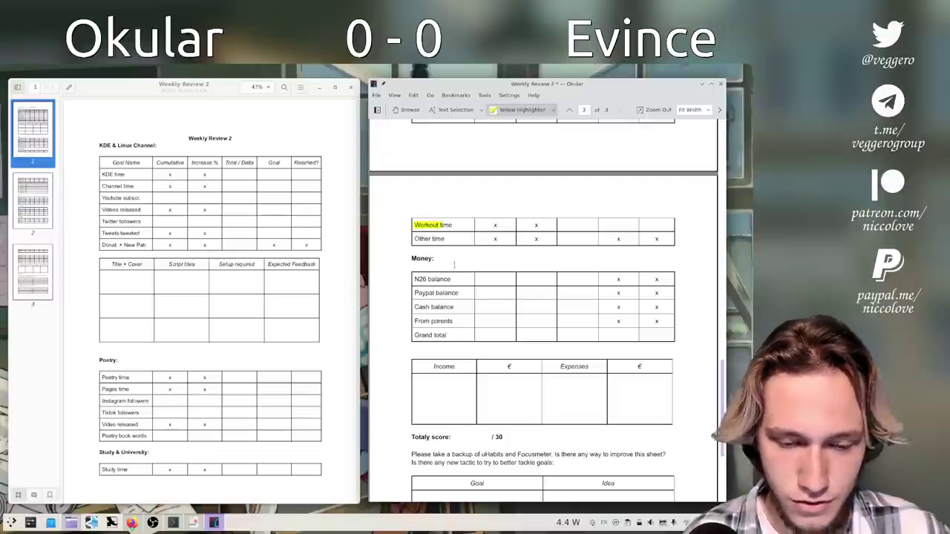
left_click(69, 88)
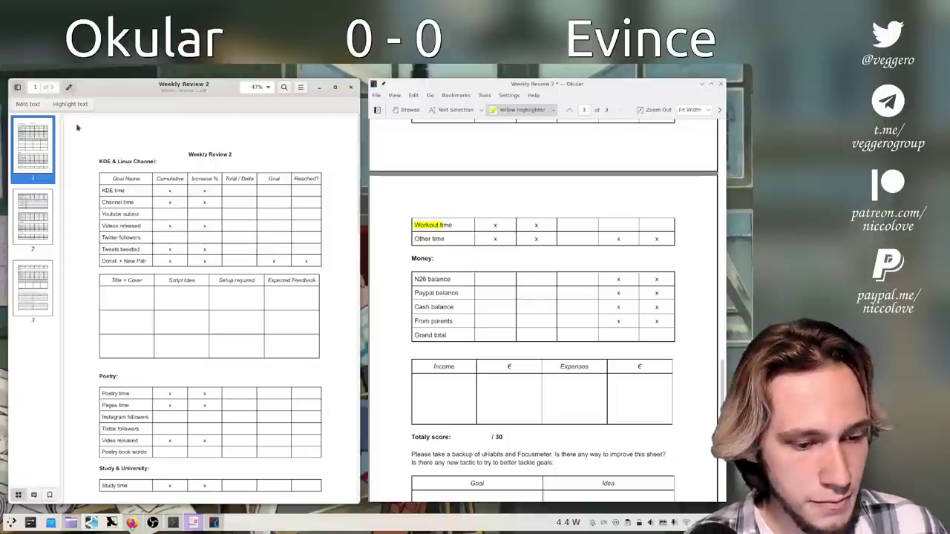
left_click(68, 105)
left_click_drag(104, 214, 138, 213)
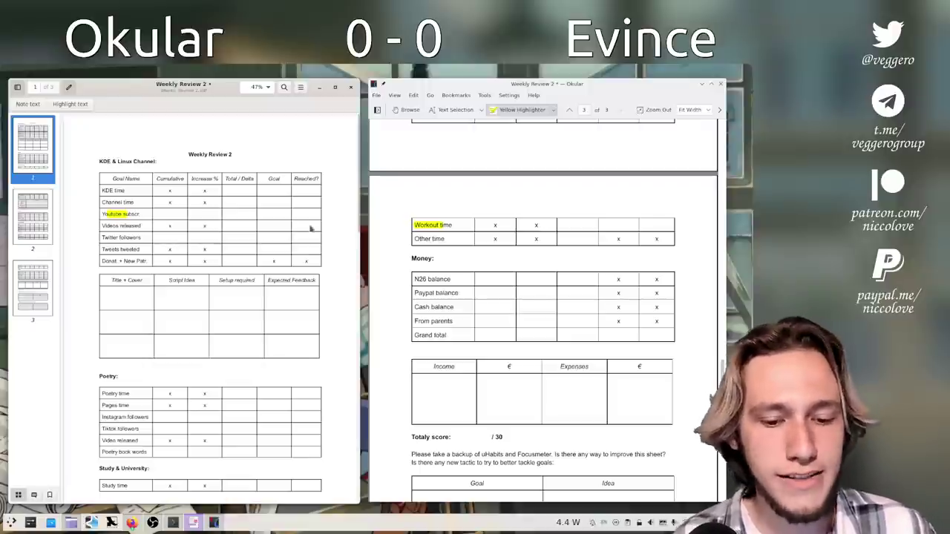
left_click(517, 85)
left_click(552, 109)
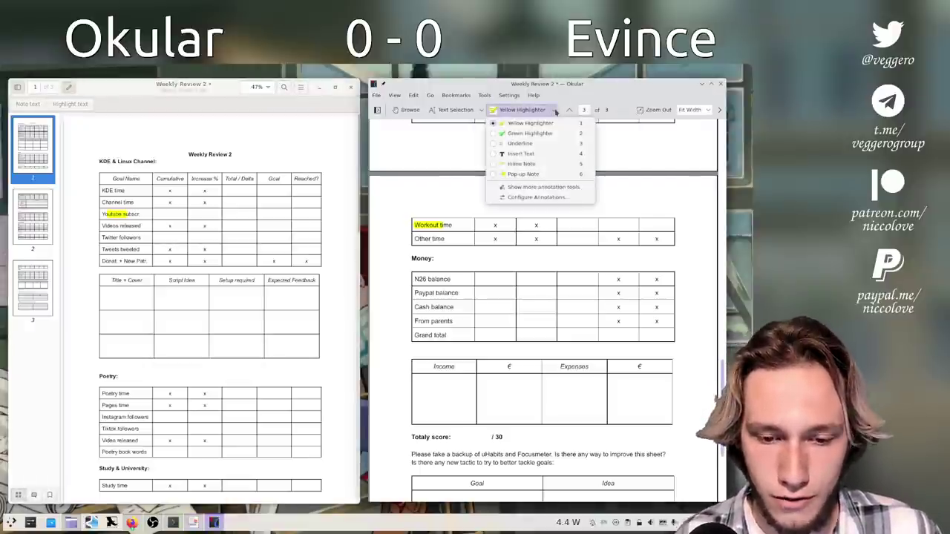
- Draw a red freehand line across the table rows on Okular's page 3
left_click(538, 187)
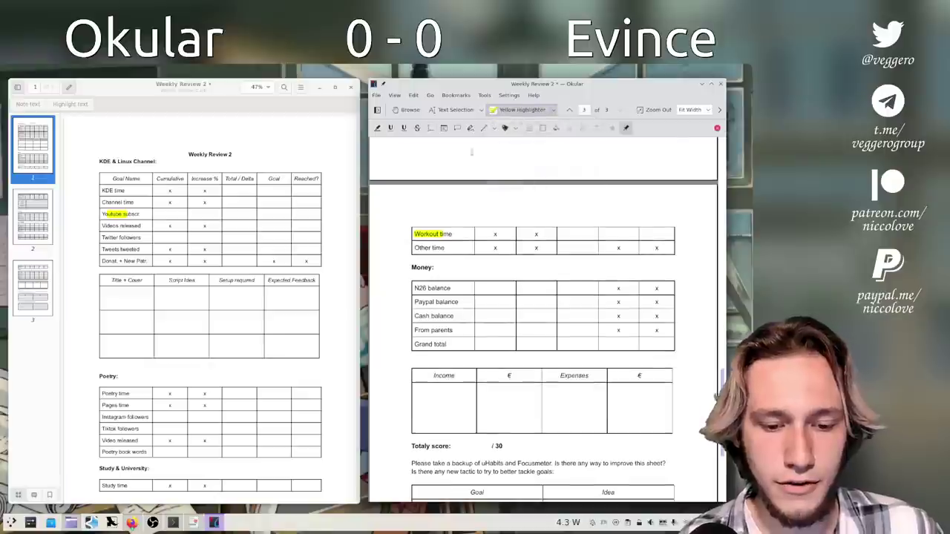
left_click(377, 127)
left_click(470, 128)
mouse_move(460, 221)
left_mouse_down()
mouse_move(538, 210)
mouse_move(570, 308)
left_mouse_up()
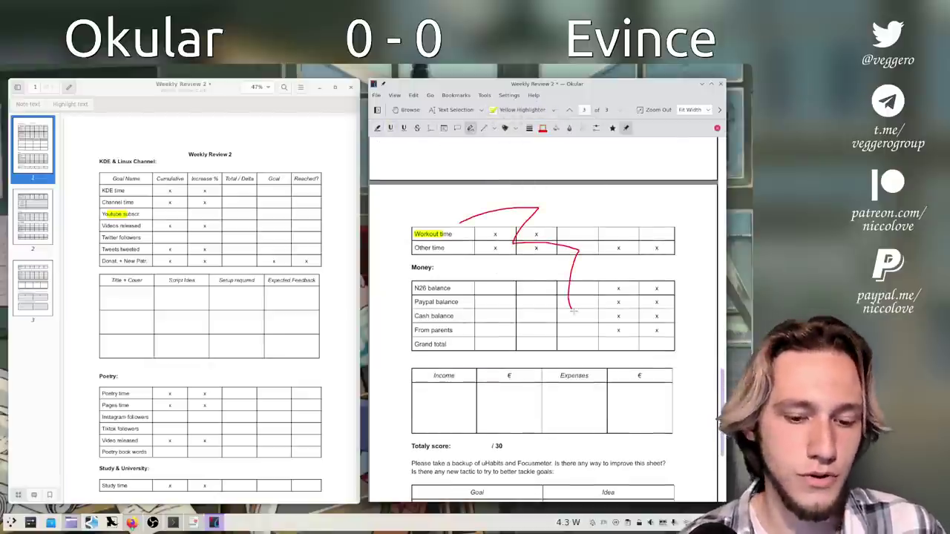
- Add a sticky note reading 'tuheoni' near Evince's page title, then switch to Firefox
left_click(149, 131)
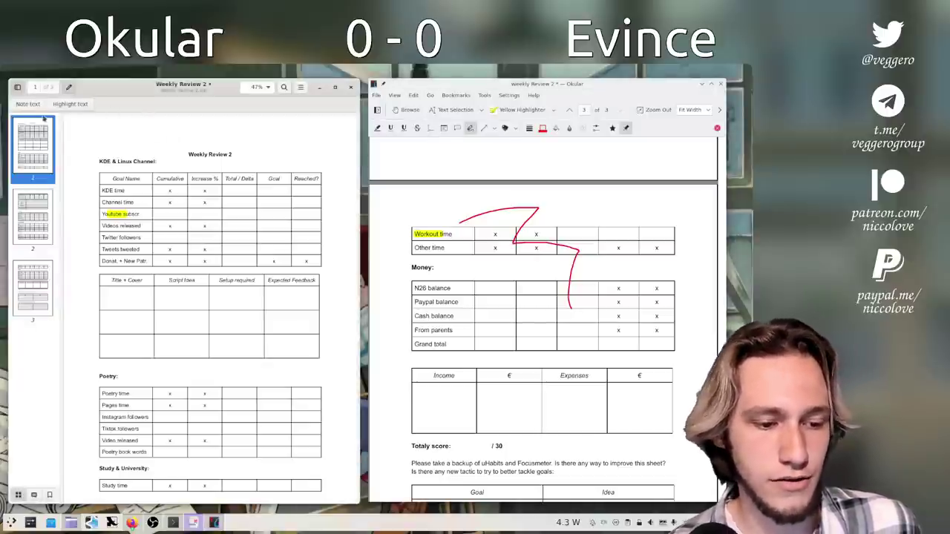
left_click(30, 105)
left_click(148, 144)
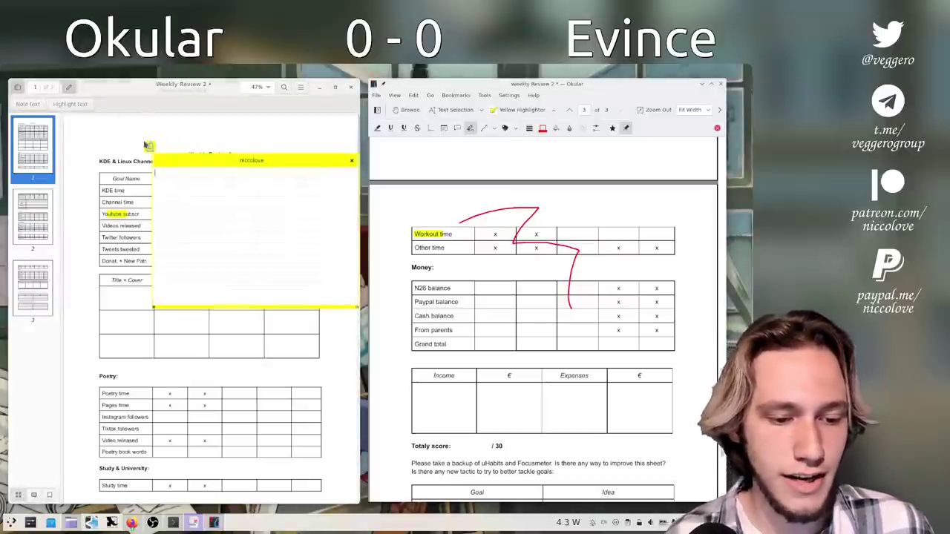
type("tuheoni")
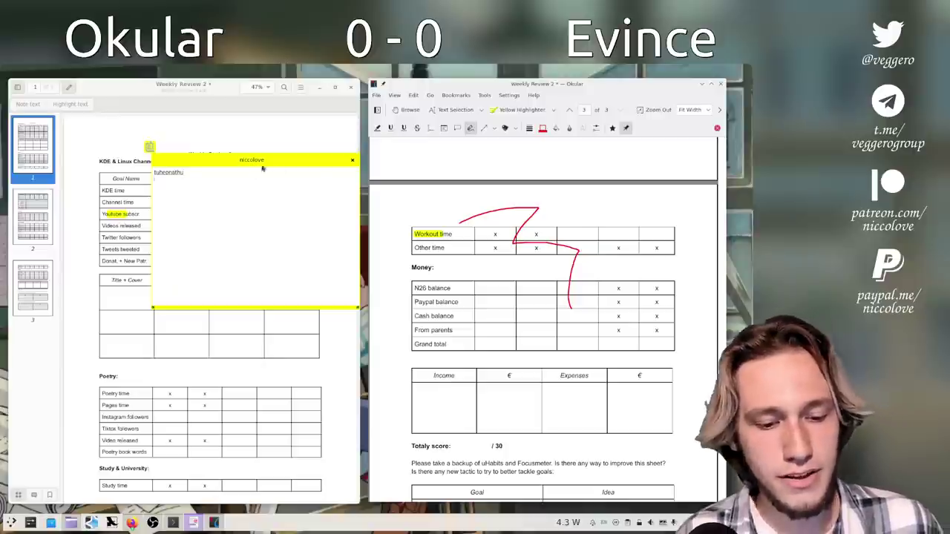
left_click(352, 160)
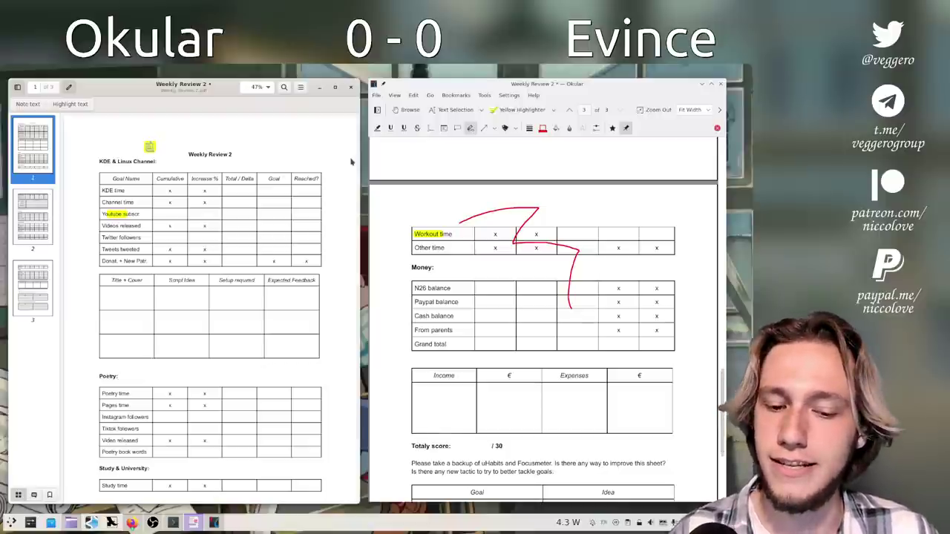
key("alt+Tab")
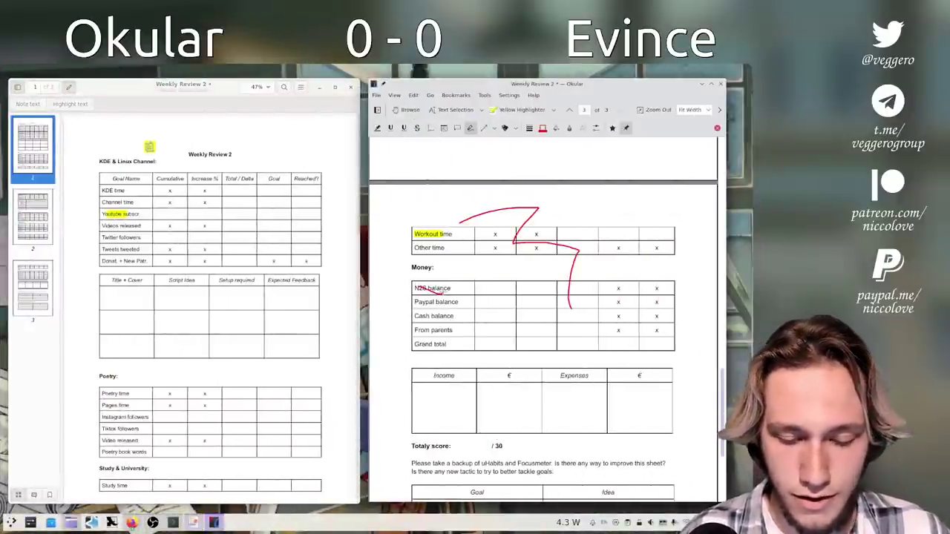
- Hide Okular's annotation tools and select 'N26 balance' in Okular and 'Channel time' in Evince
left_click(717, 129)
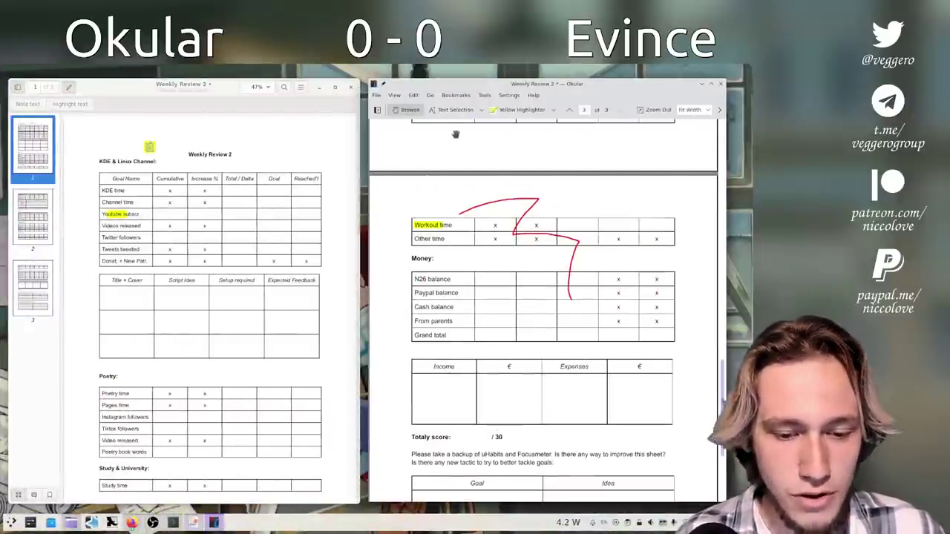
left_click(442, 114)
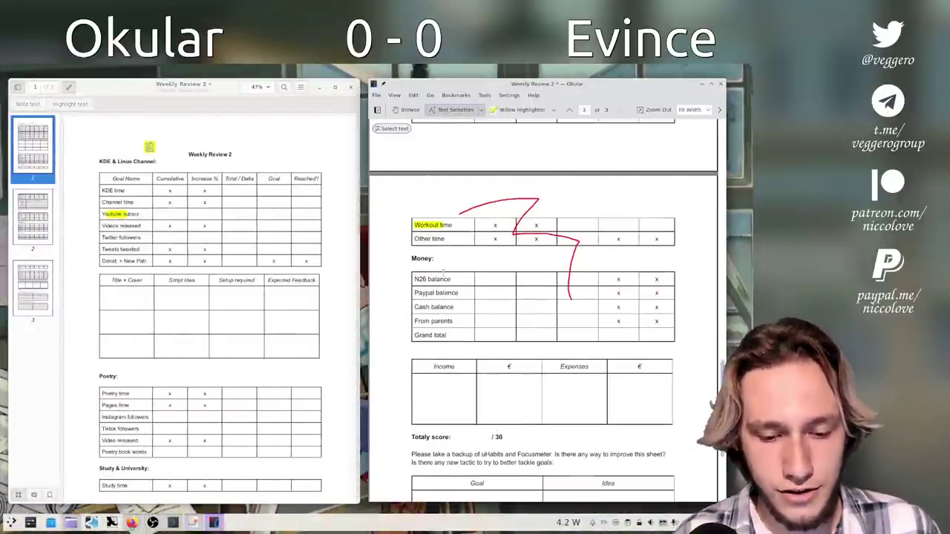
left_click_drag(415, 279, 450, 280)
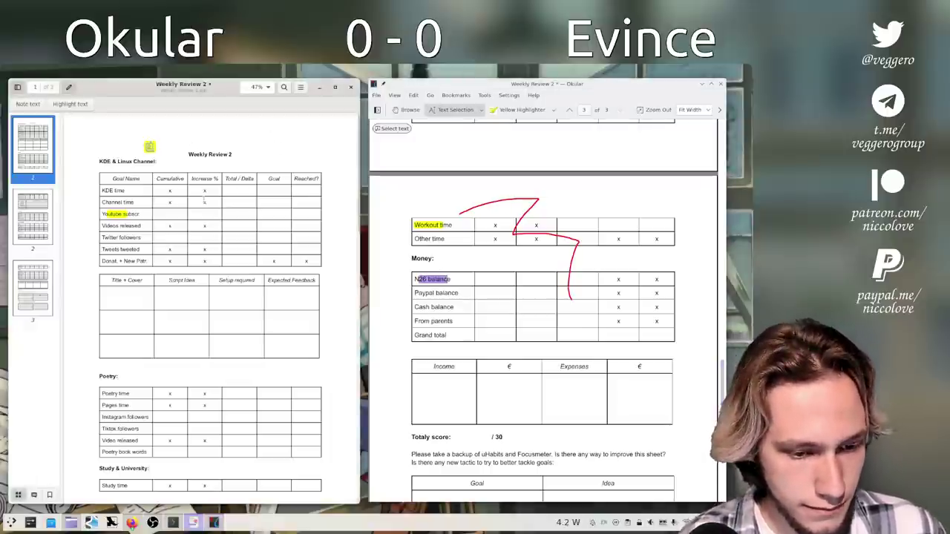
left_click_drag(111, 202, 211, 205)
key("super+c")
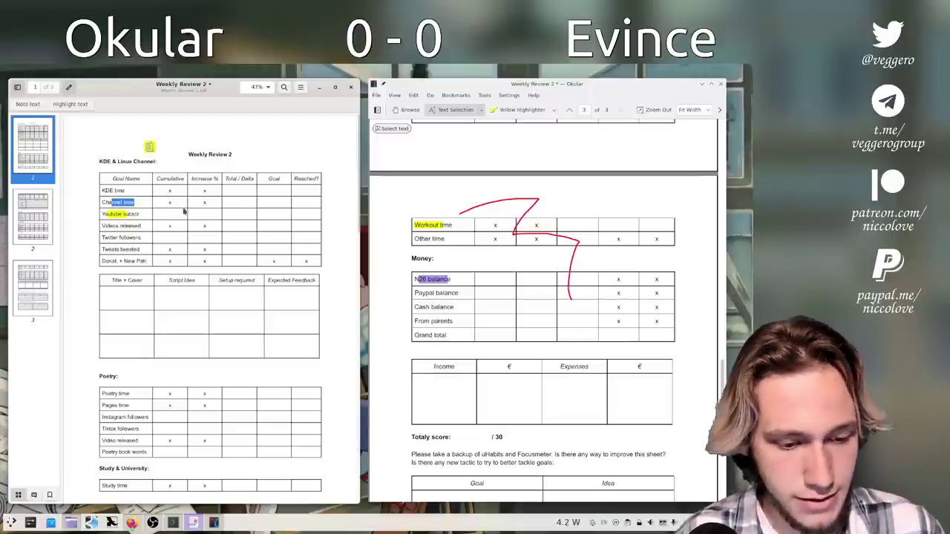
- Middle-click paste the selected text into the launcher search, close it, and return to Firefox
key("super")
middle_click(121, 319)
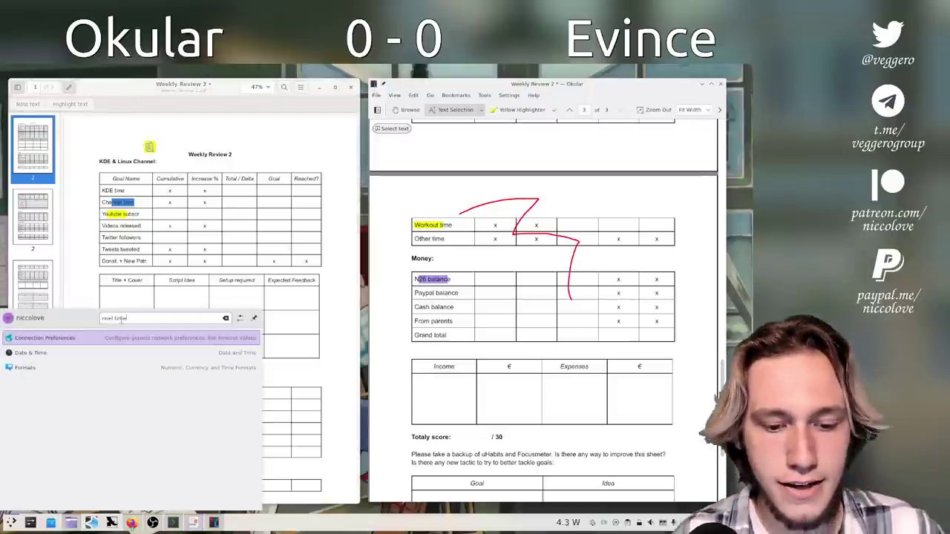
left_click(163, 241)
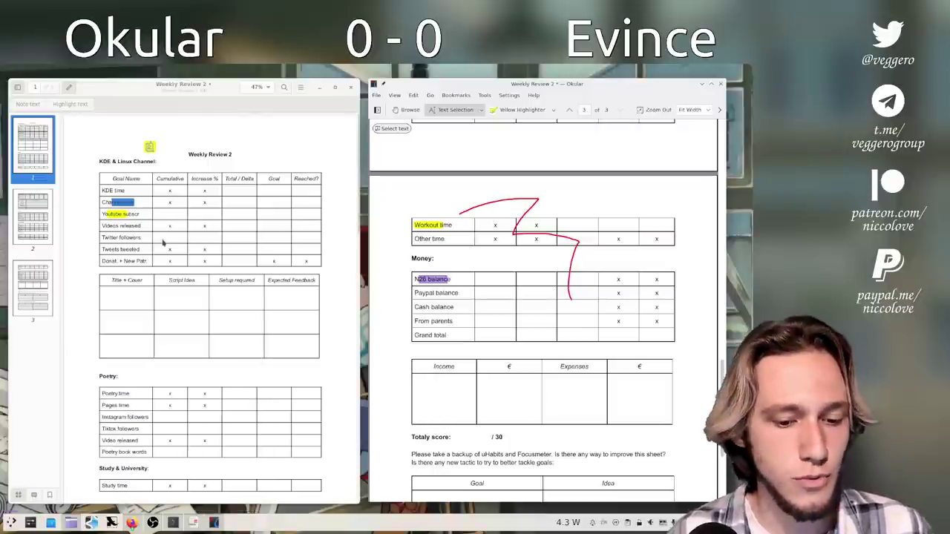
key("alt+Tab")
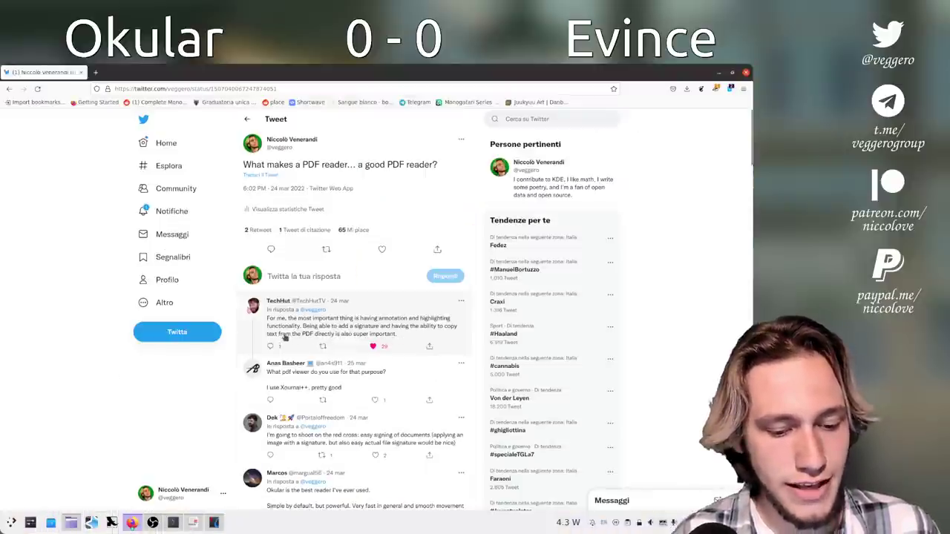
- Alt+Tab from Firefox back to the side-by-side Okular and Evince windows
key("alt+Tab")
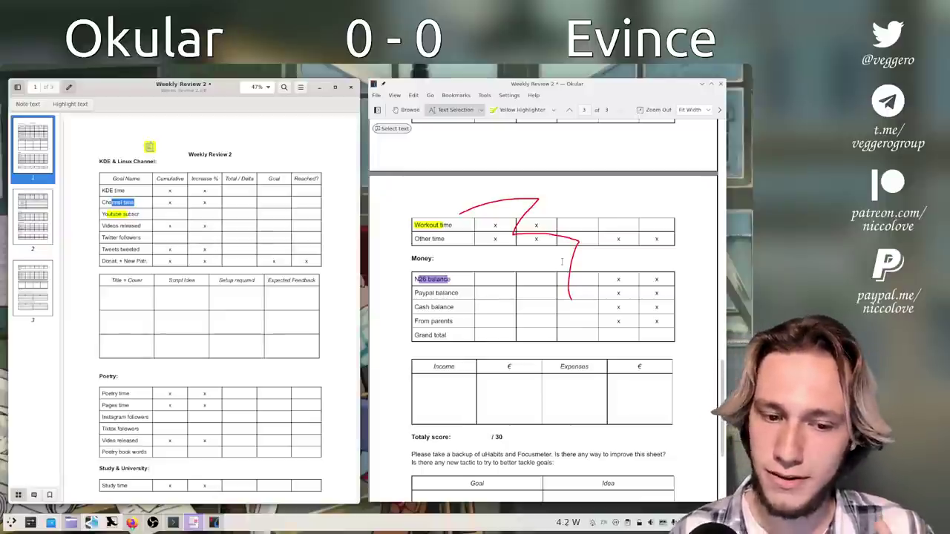
- Drop propic.jpg from Dolphin onto Okular, cancelling, then onto Evince, dismissing its error
key("super+e")
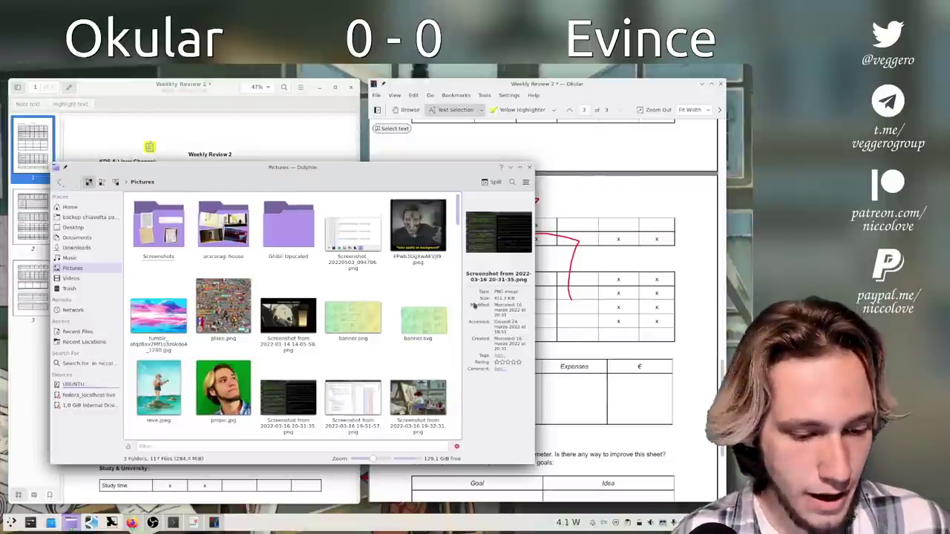
left_click_drag(222, 388, 509, 352)
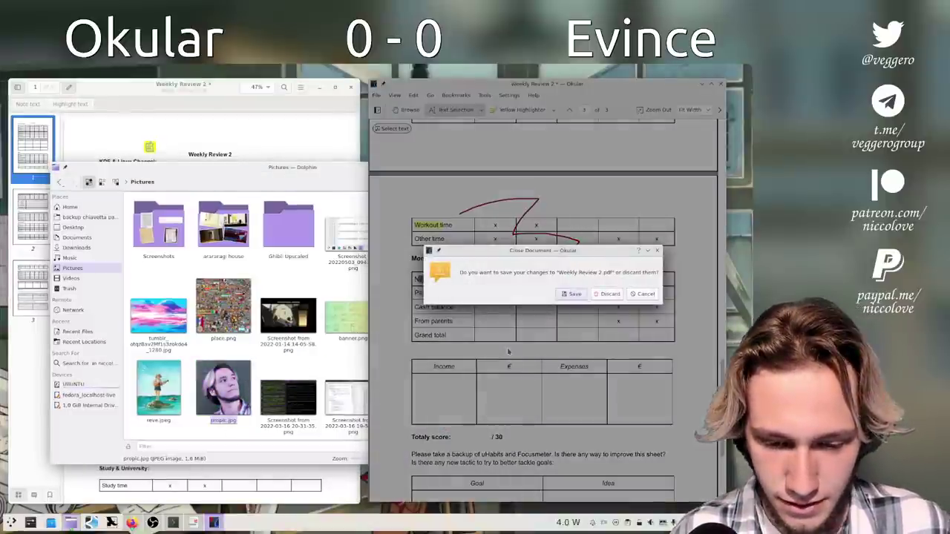
left_click(642, 294)
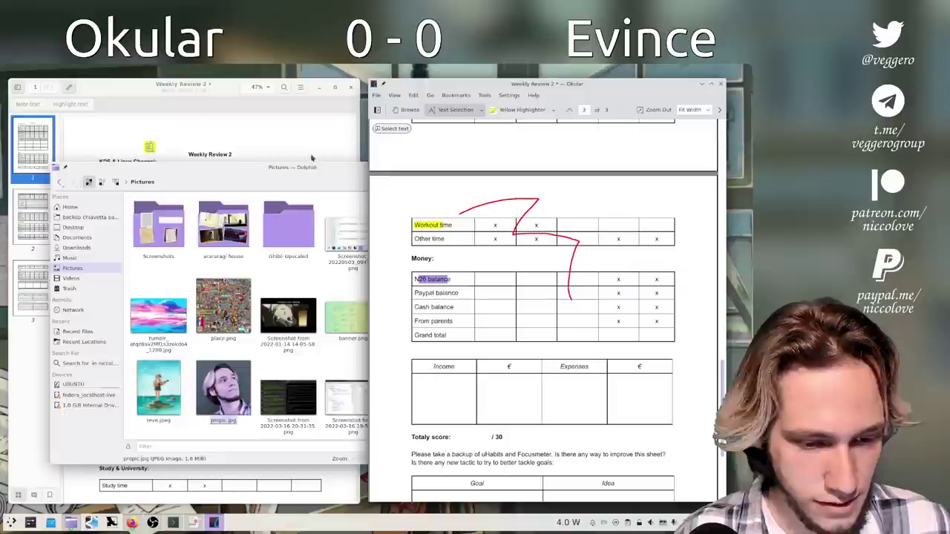
left_click(208, 134)
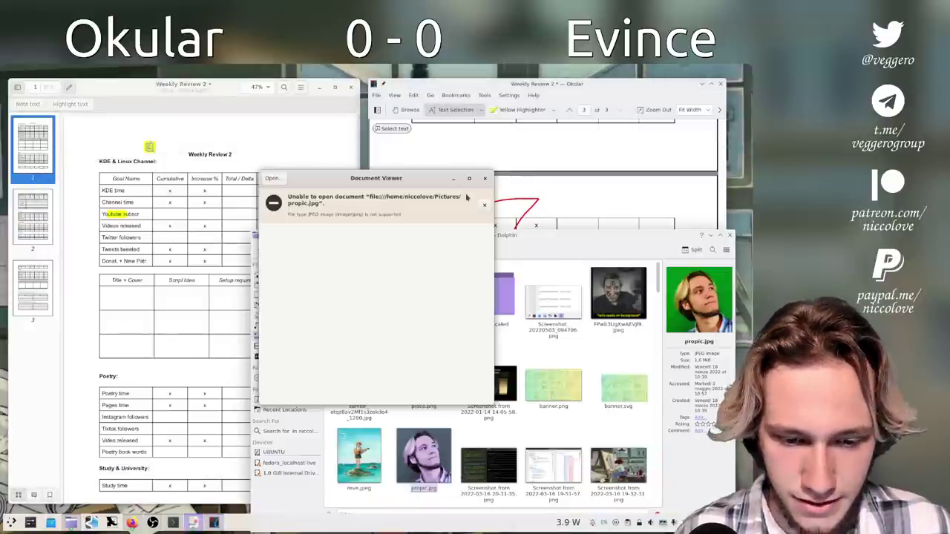
left_click(484, 178)
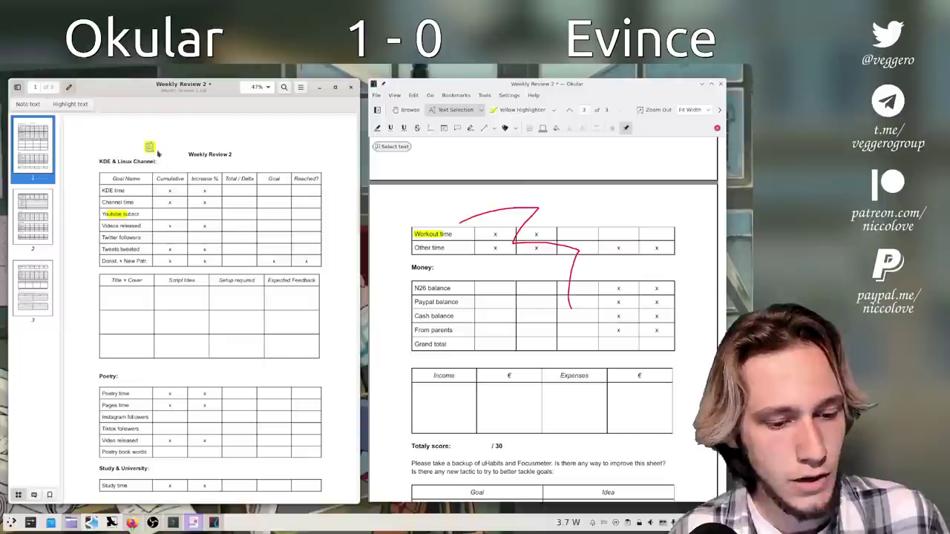
- Place a pop-up note reading 'oeutaoeuh' on Okular's page 3
left_click(149, 146)
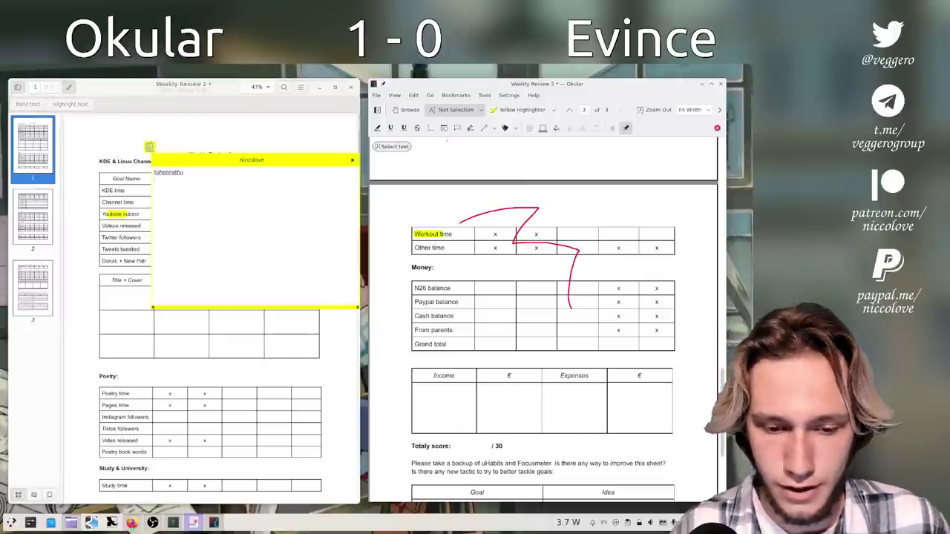
left_click(458, 129)
left_click(447, 201)
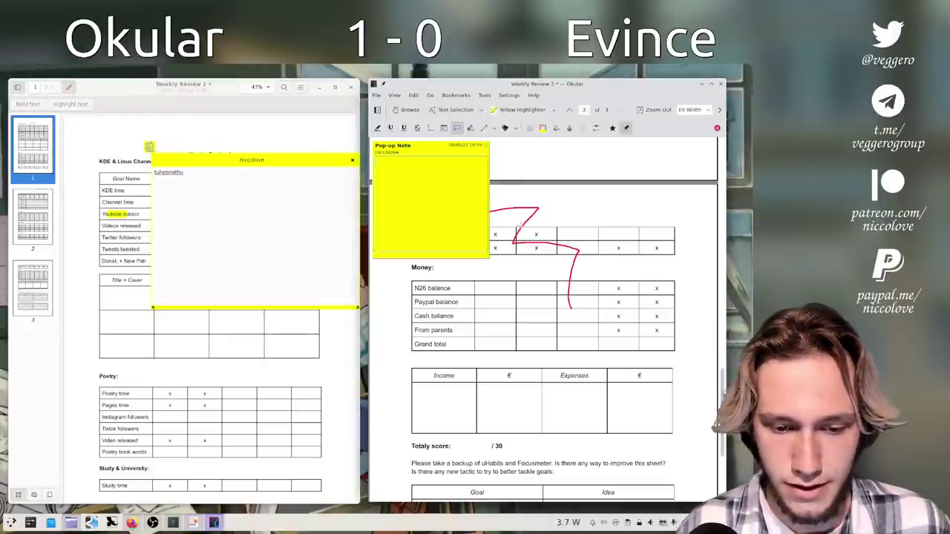
type("oeutaoeuh")
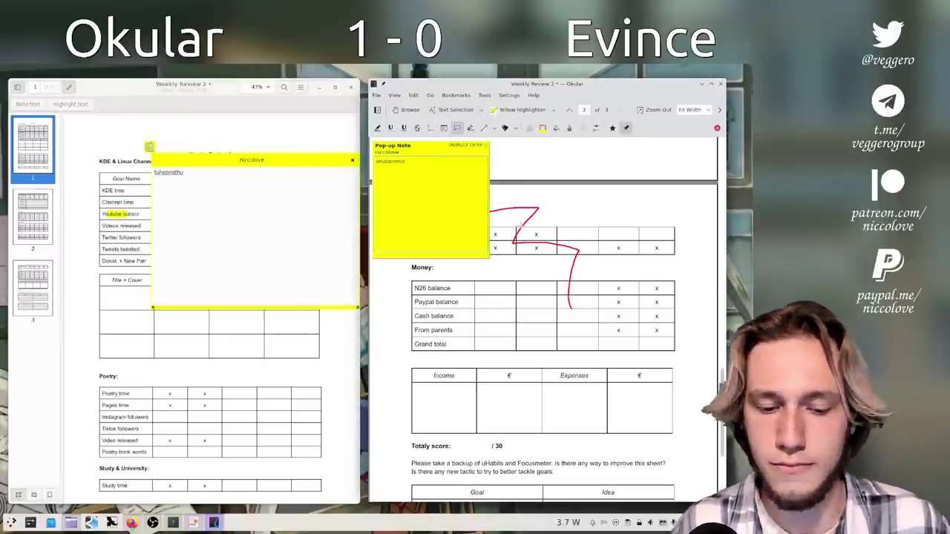
- Switch desktops and back, then close the Evince and Okular pop-up notes
key("super+ctrl+Left")
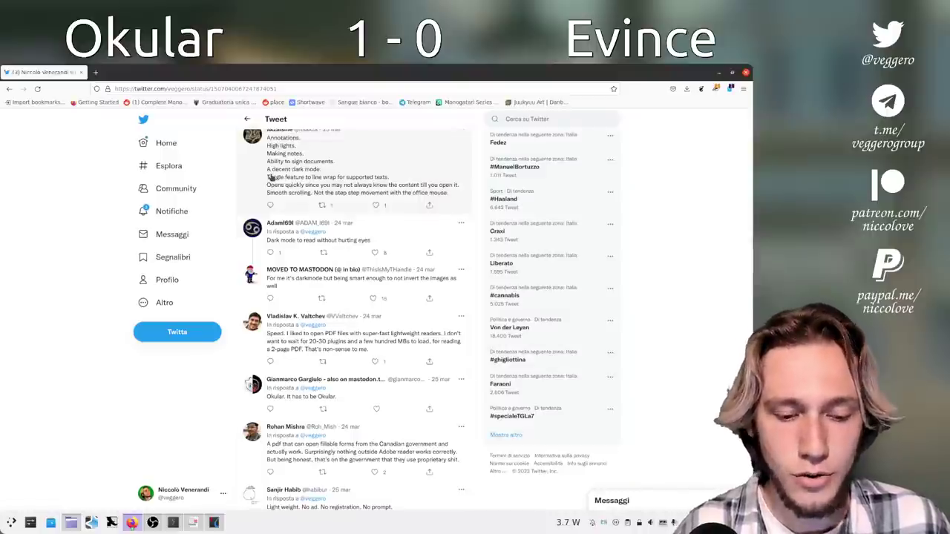
key("super+ctrl+Right")
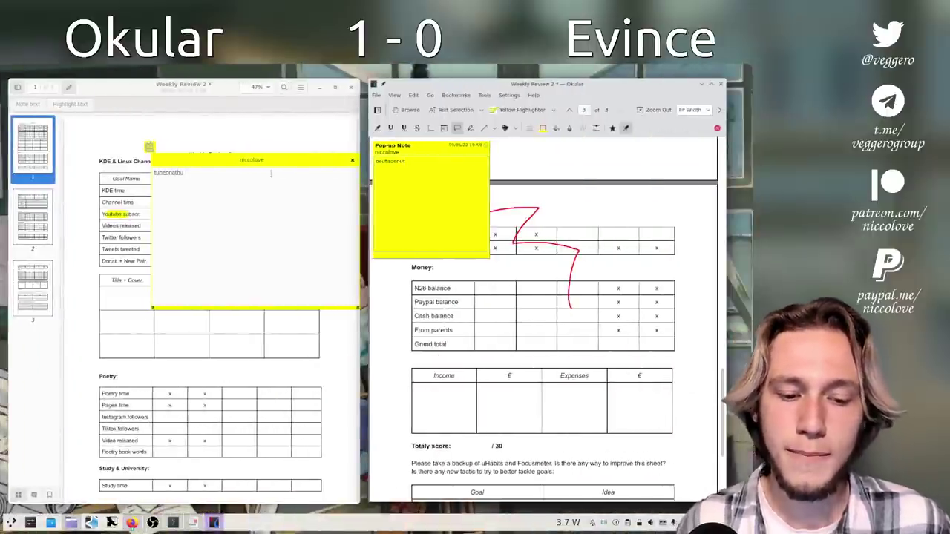
left_click(352, 160)
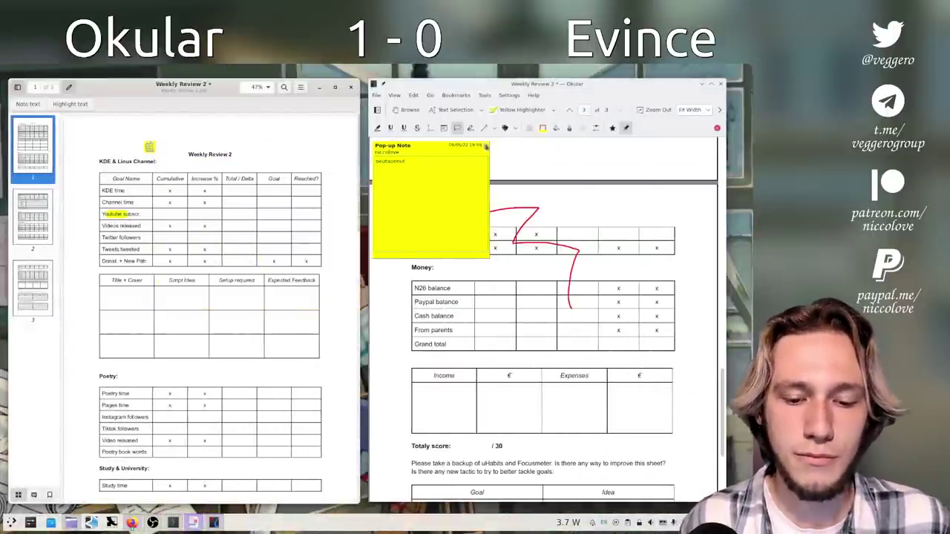
left_click(486, 144)
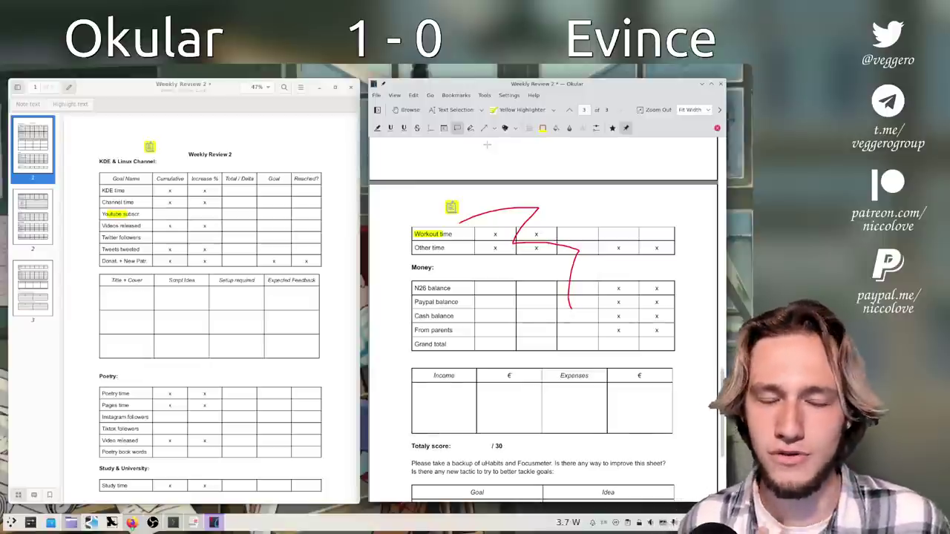
- Turn on Night Mode in Evince to invert its colours
left_click(312, 118)
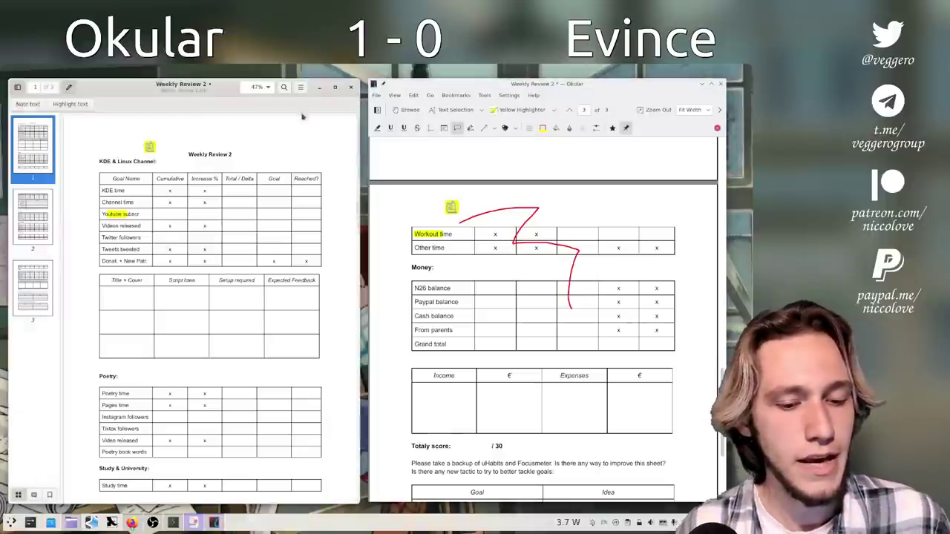
left_click(300, 87)
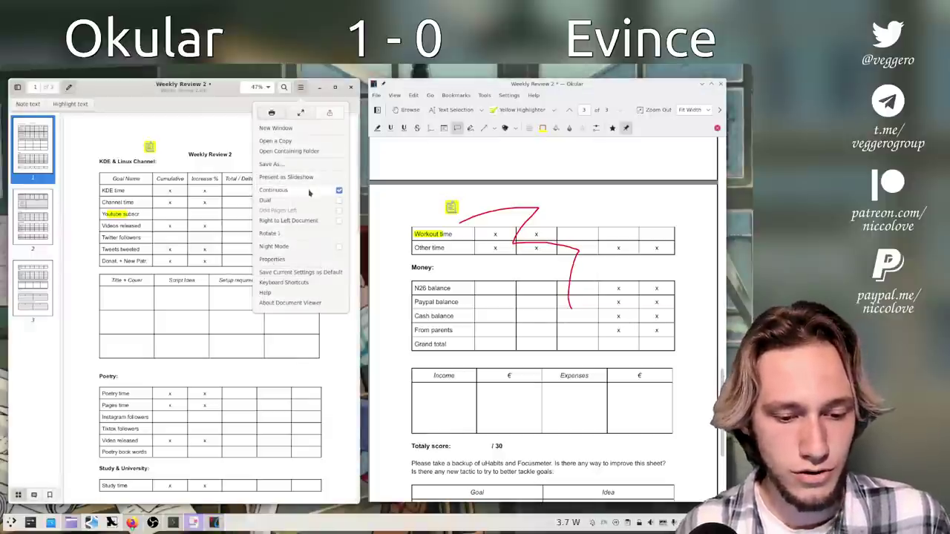
left_click(305, 249)
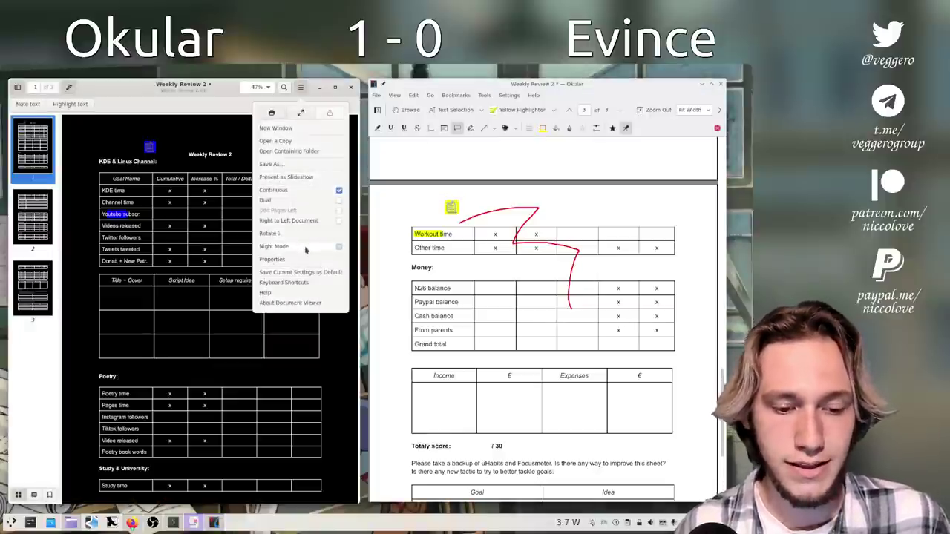
left_click(205, 257)
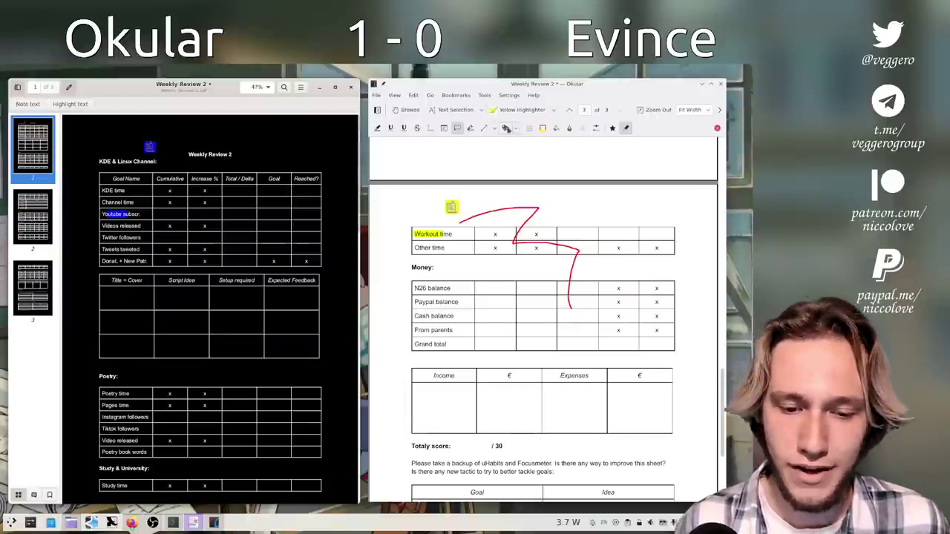
- Set Okular's accessibility colours to Invert colors, apply, and switch to Firefox
left_click(377, 95)
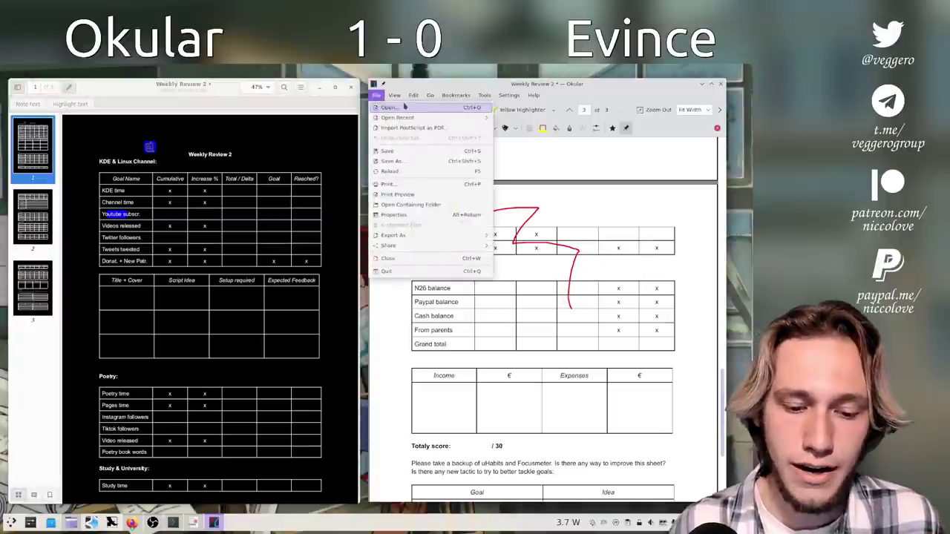
mouse_move(399, 98)
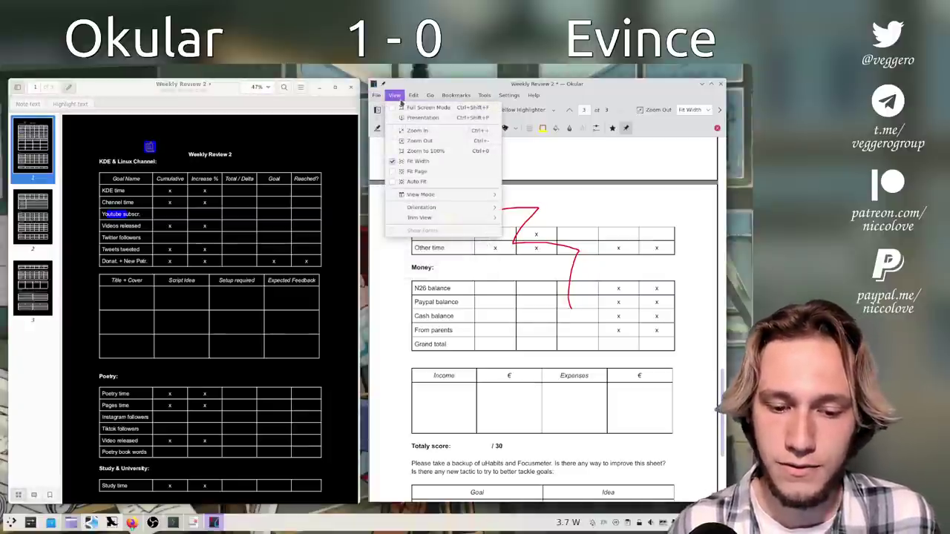
key("ctrl+shift+comma")
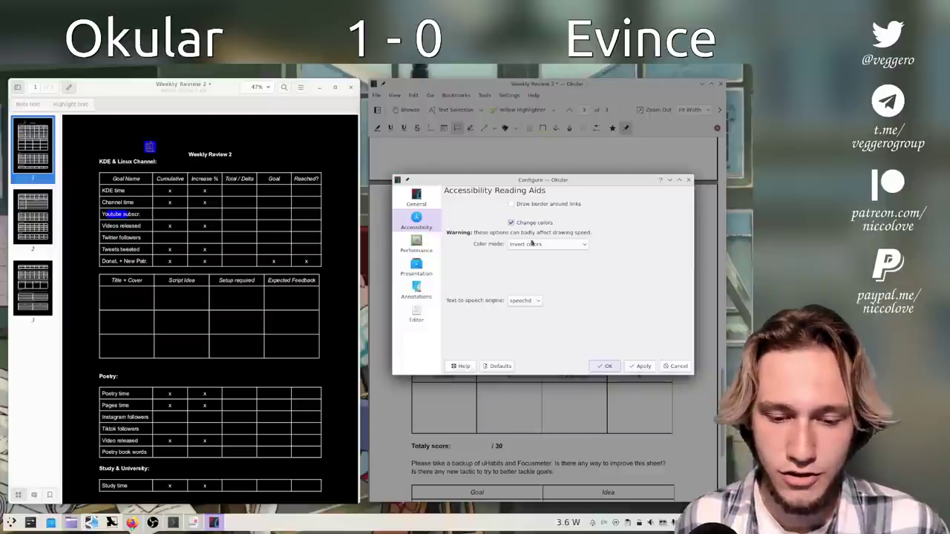
left_click(632, 367)
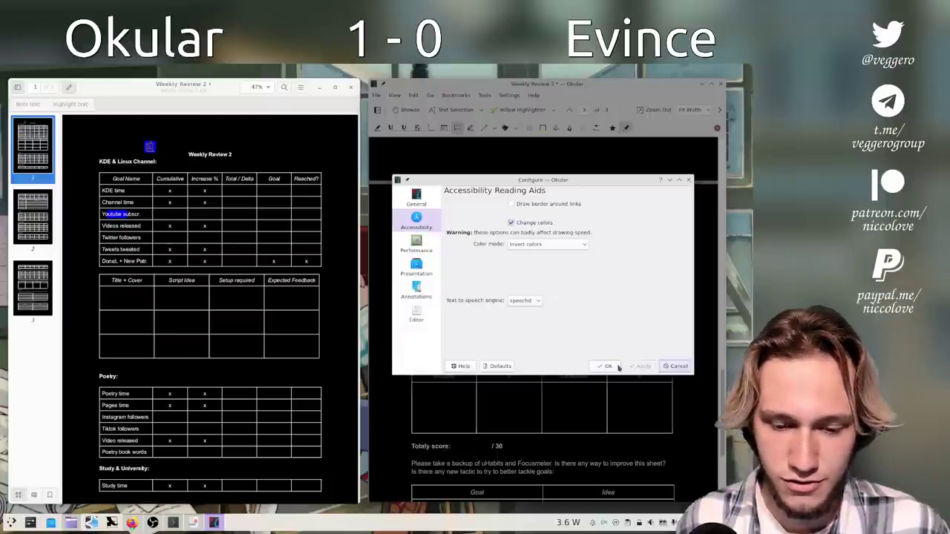
left_click(607, 366)
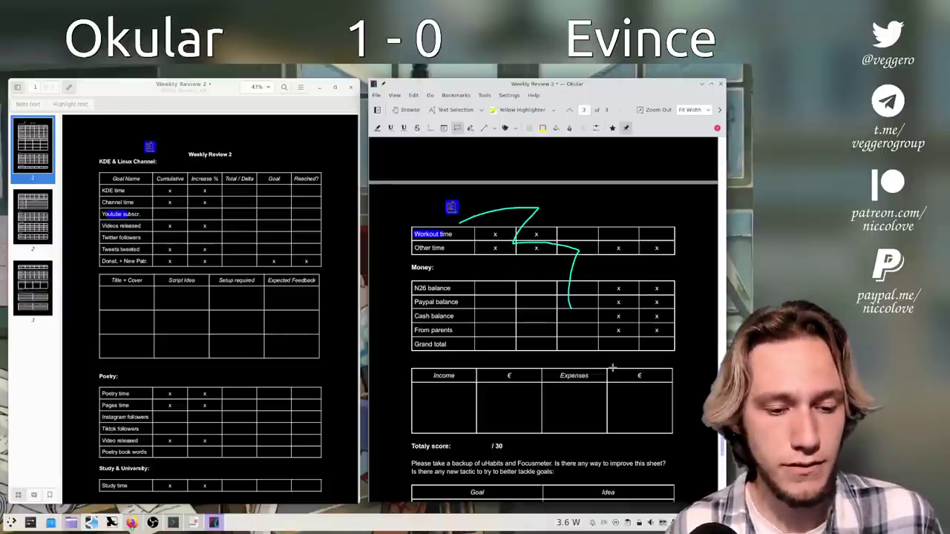
key("alt+Tab")
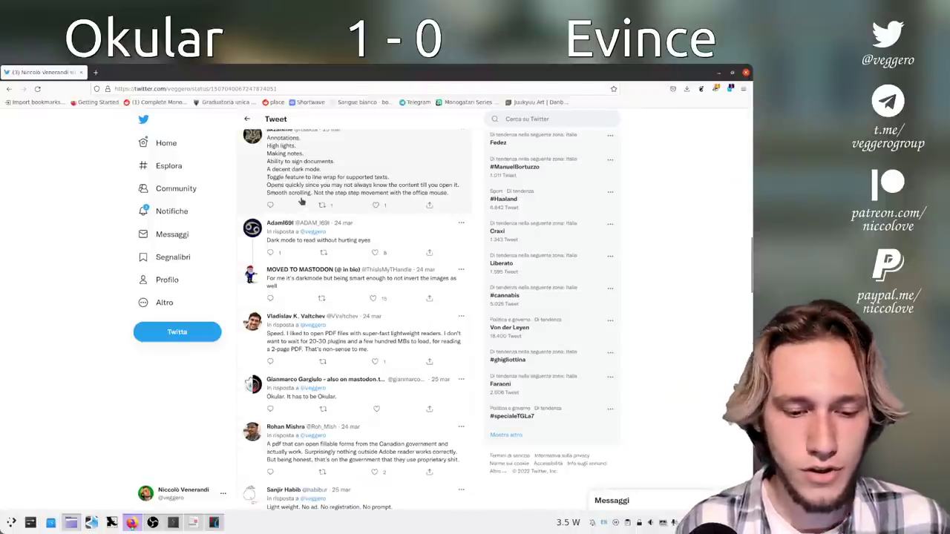
- Return to the dark-mode viewers and scroll through Evince's pages
key("alt+Tab")
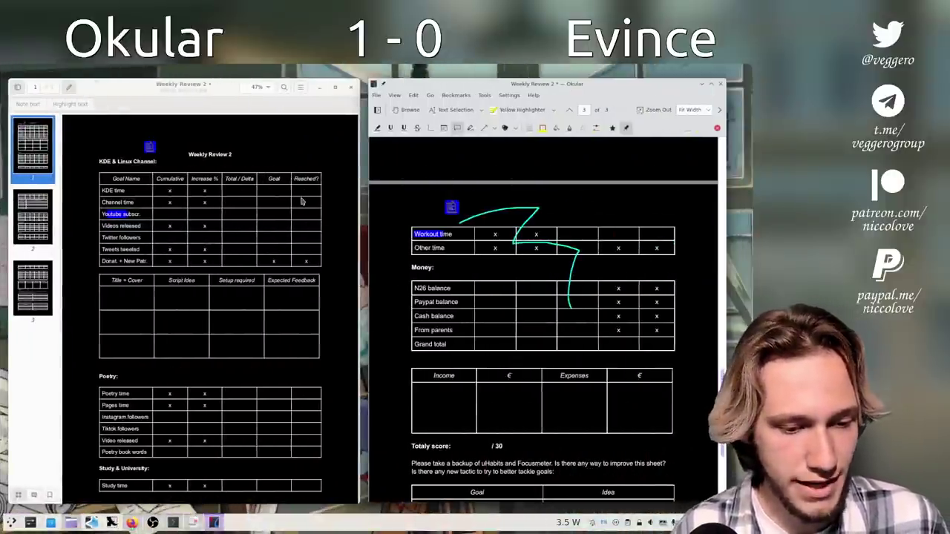
scroll(301, 200, "down", 15)
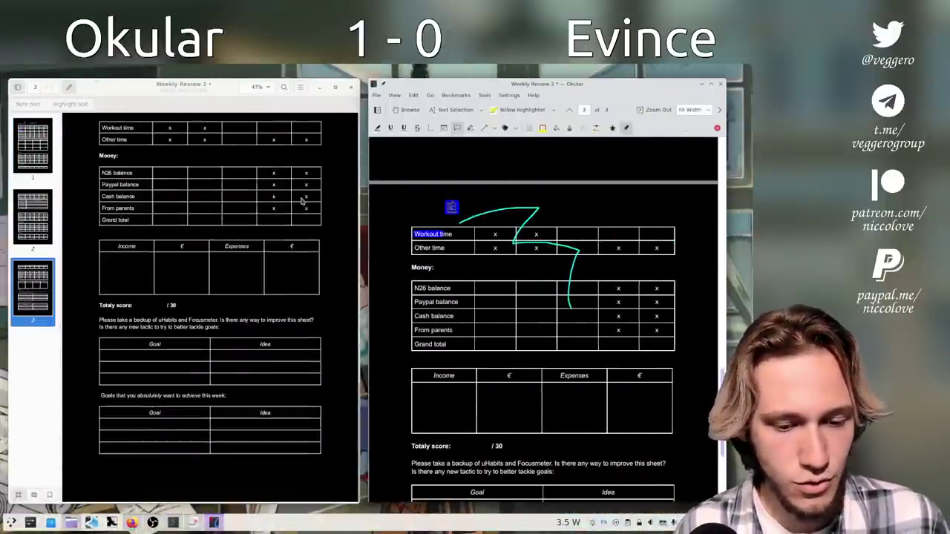
scroll(301, 201, "up", 15)
scroll(302, 201, "down", 15)
scroll(301, 200, "up", 10)
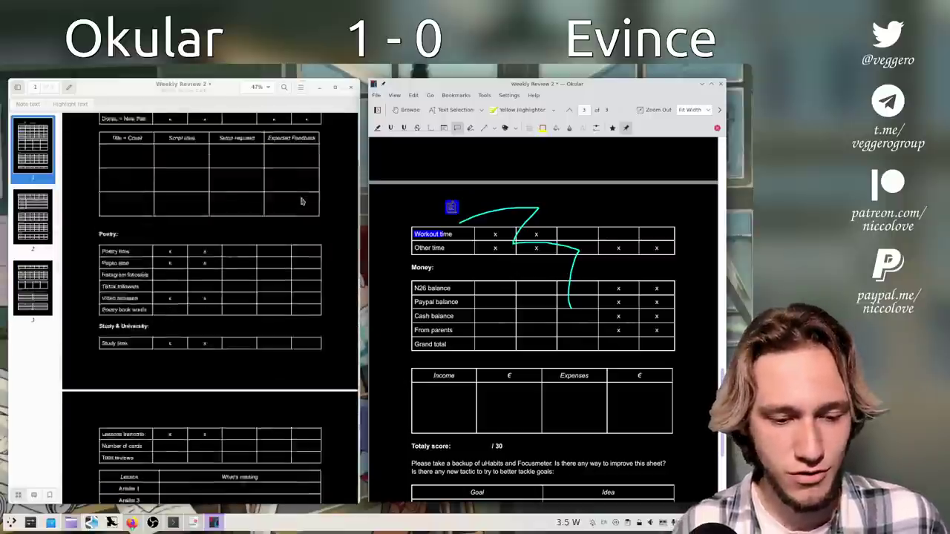
scroll(301, 200, "down", 10)
scroll(130, 224, "up", 2)
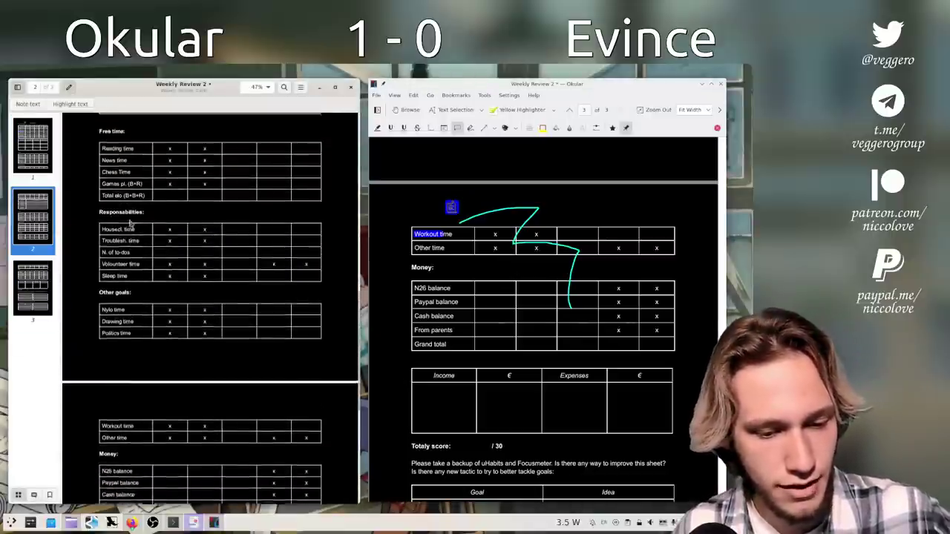
scroll(130, 224, "down", 4)
scroll(130, 224, "up", 10)
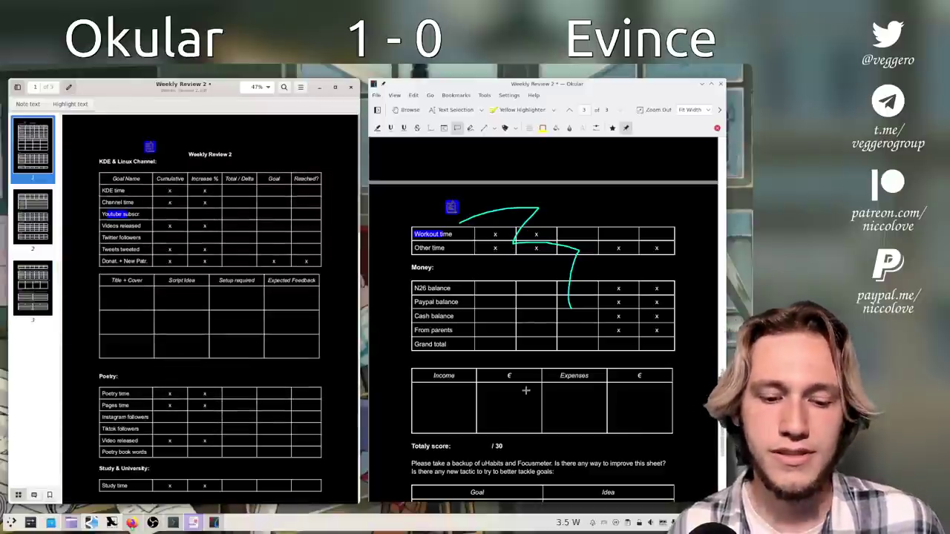
- Place a second pop-up note above Okular's Income table and close its pop-up
left_click(471, 207)
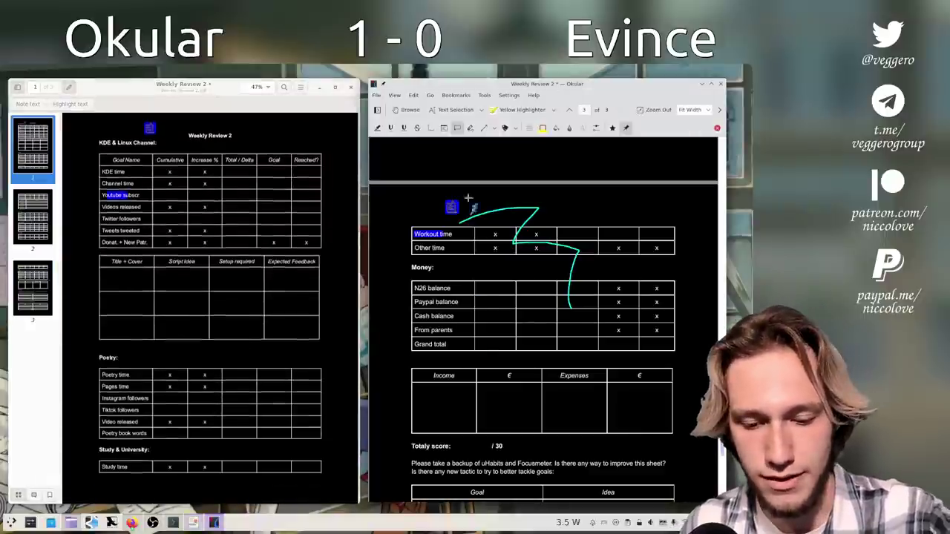
left_click(464, 361)
left_click(717, 128)
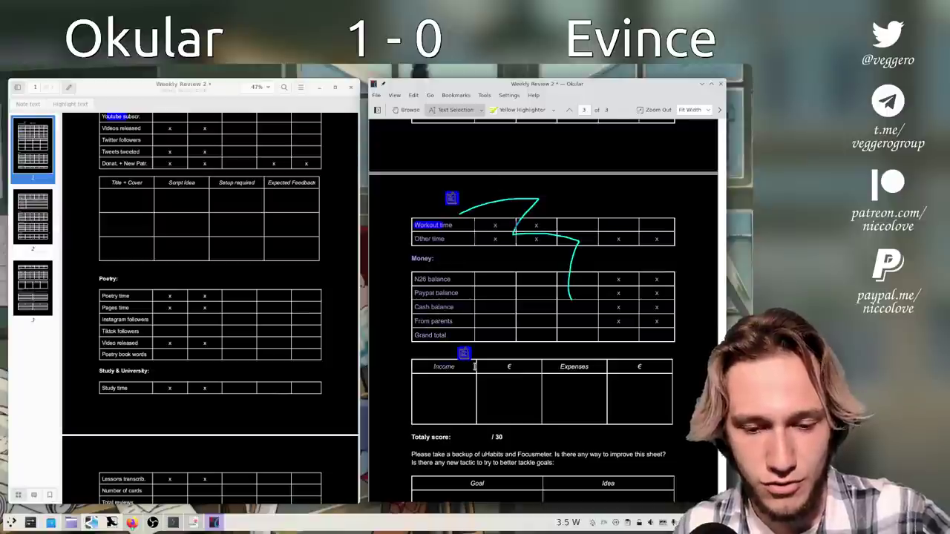
scroll(520, 334, "down", 5)
scroll(519, 334, "up", 3)
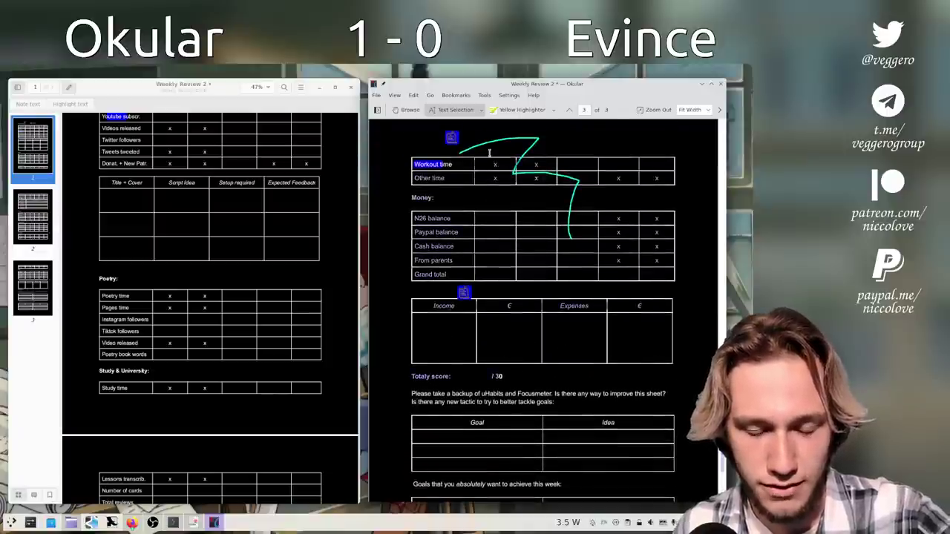
scroll(489, 153, "up", 3)
left_click(405, 110)
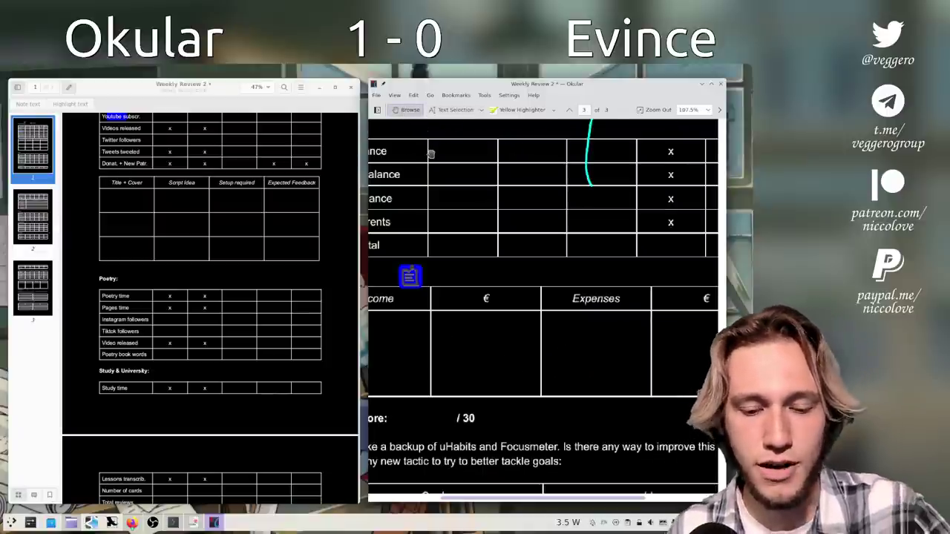
left_click_drag(430, 153, 495, 373)
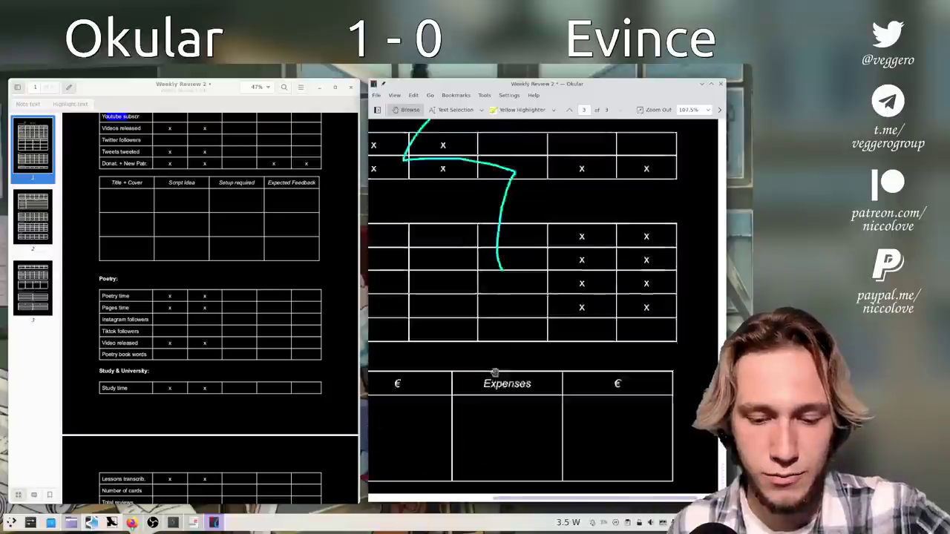
scroll(494, 379, "up", 15)
scroll(454, 272, "up", 5)
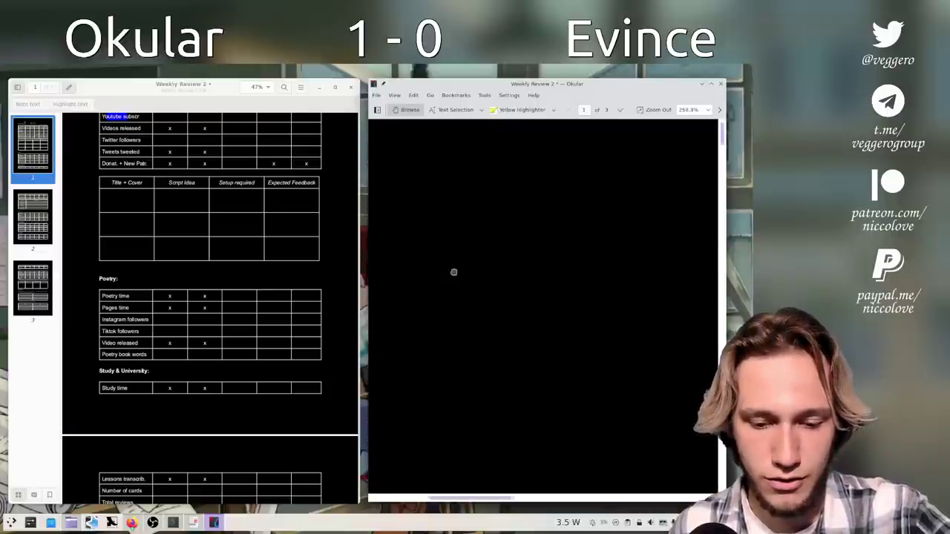
scroll(453, 272, "down", 5)
left_click(152, 212)
scroll(153, 212, "up", 5)
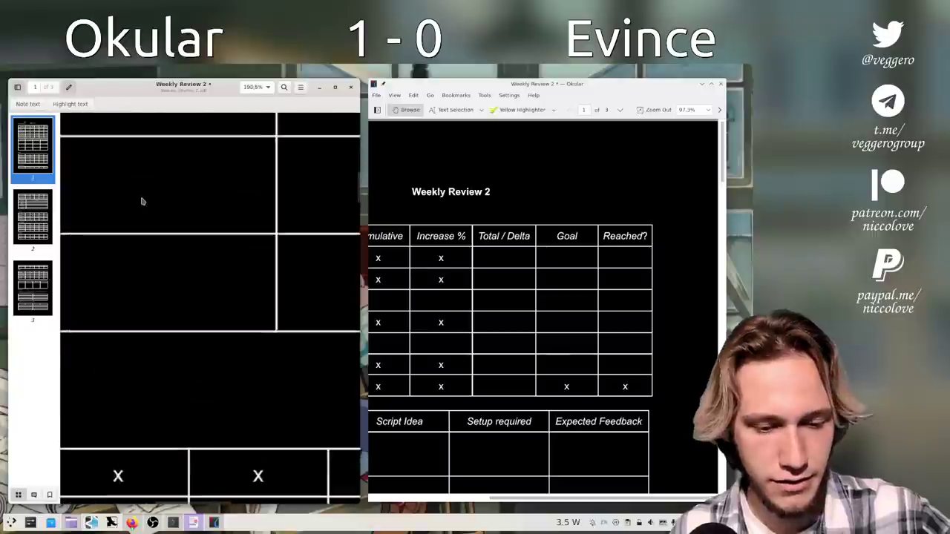
scroll(142, 201, "down", 5)
scroll(489, 286, "up", 3)
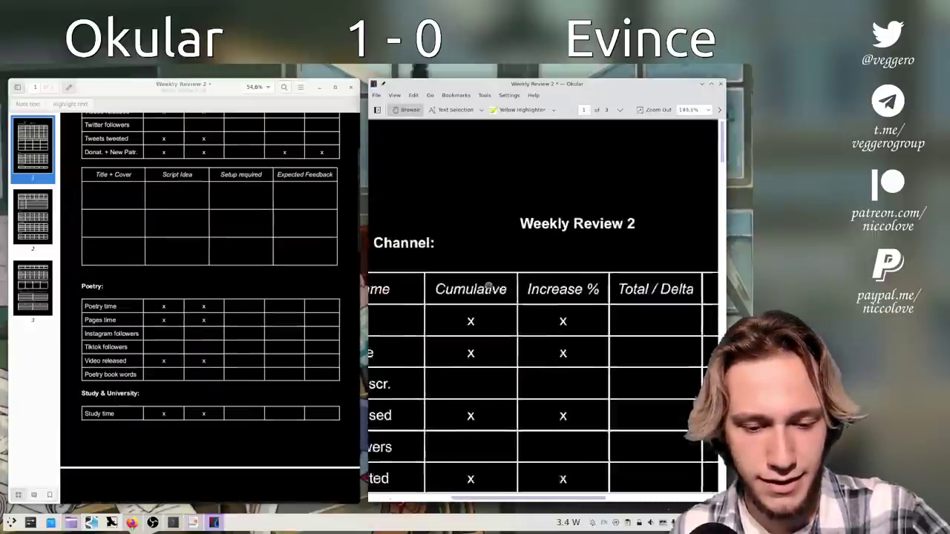
scroll(489, 286, "down", 3)
scroll(489, 286, "up", 2)
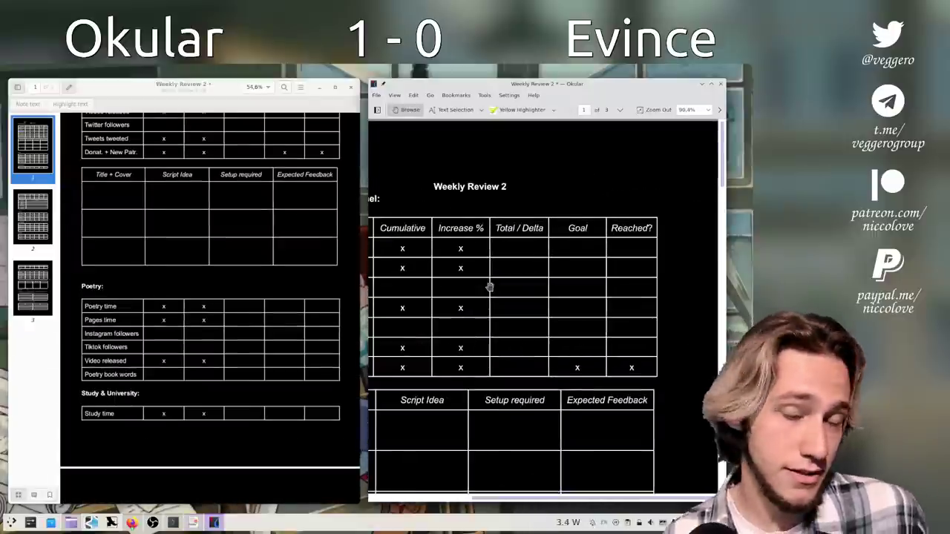
scroll(489, 287, "down", 10)
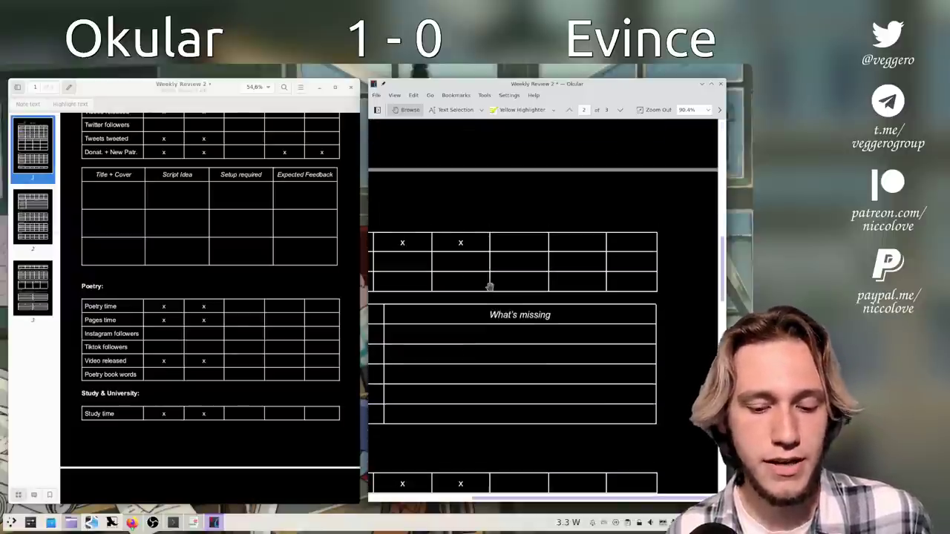
scroll(489, 287, "down", 10)
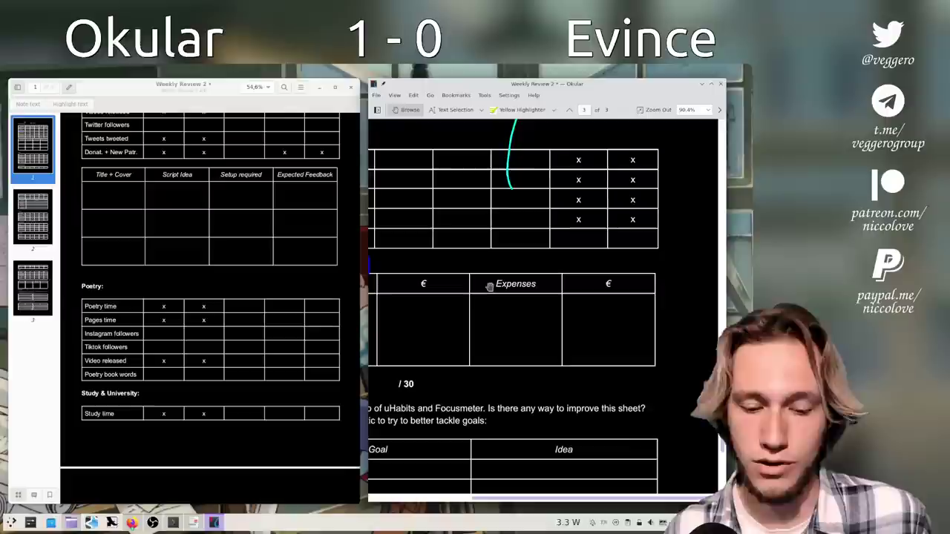
scroll(489, 287, "up", 10)
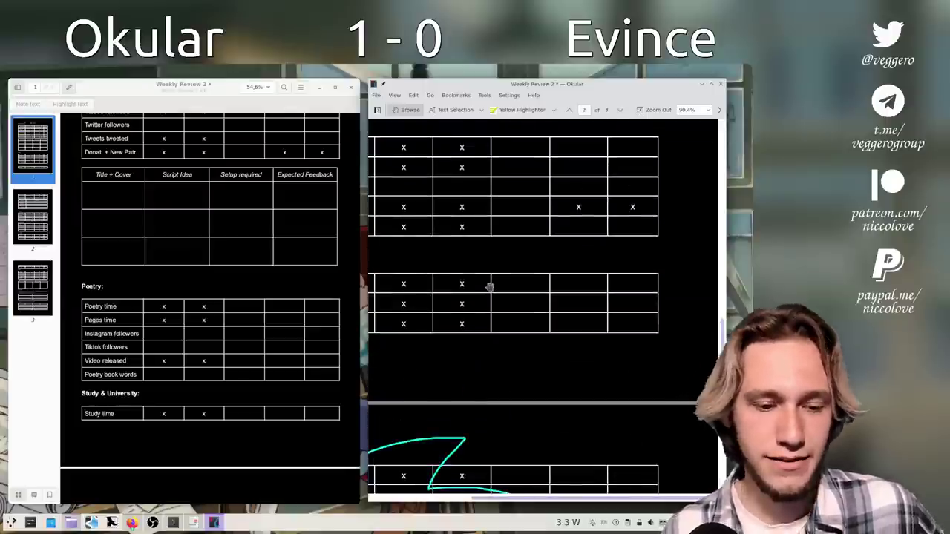
left_click(185, 88)
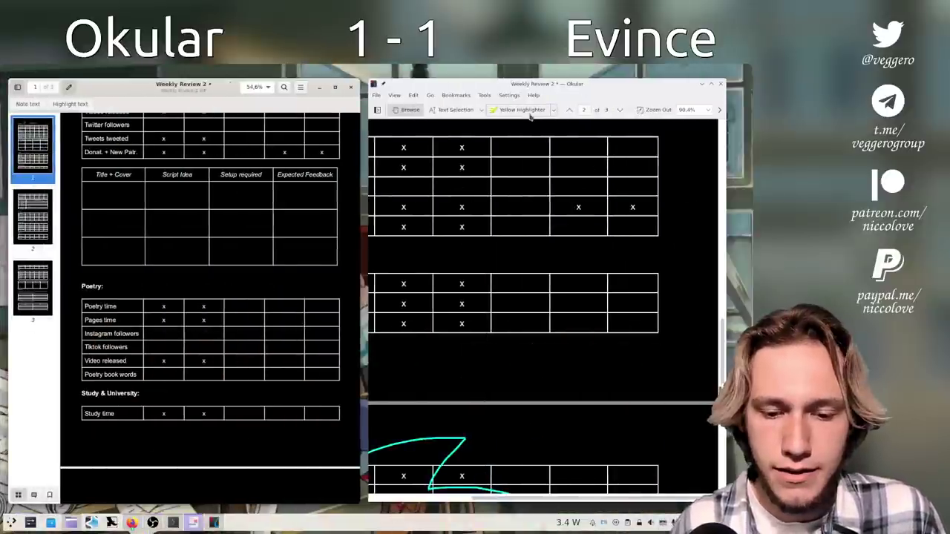
- Show Okular's full annotation toolbar and set a custom yellow annotation colour
left_click(554, 110)
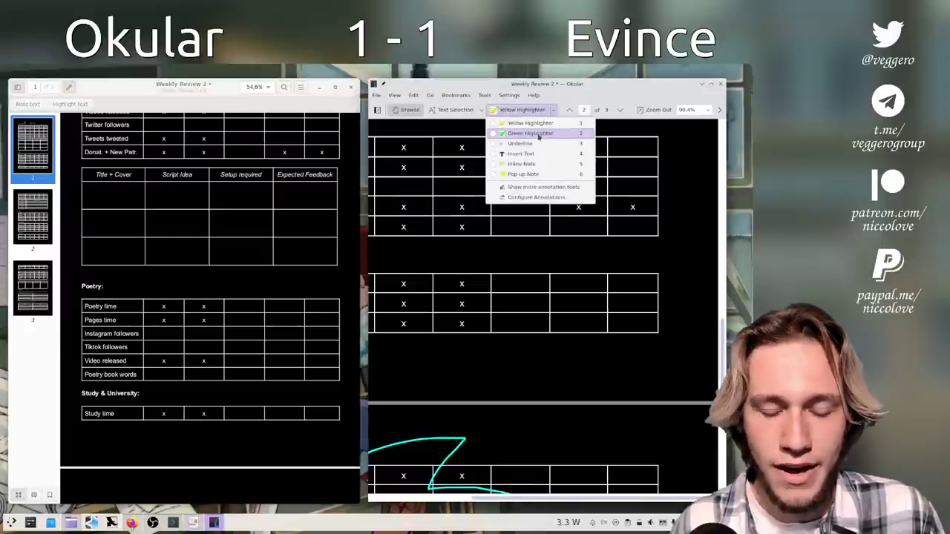
left_click(540, 187)
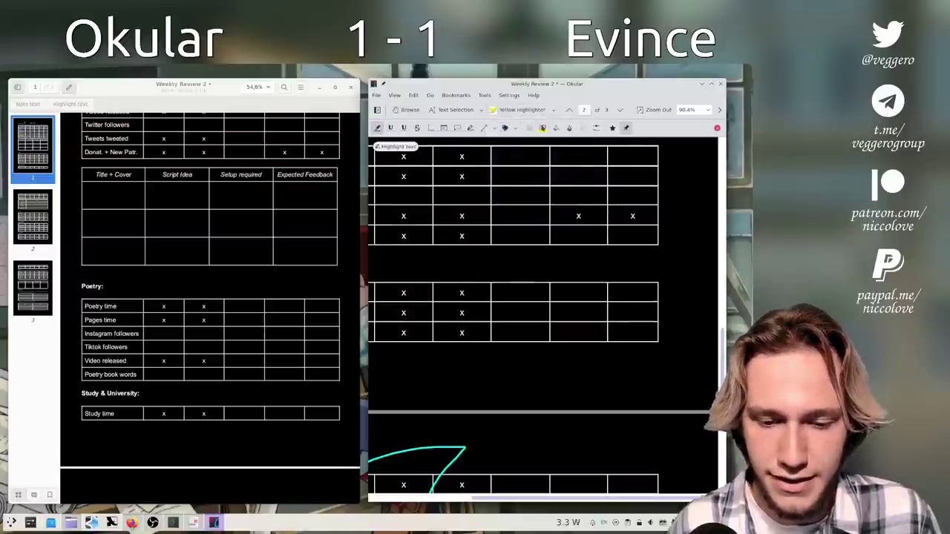
left_click(543, 128)
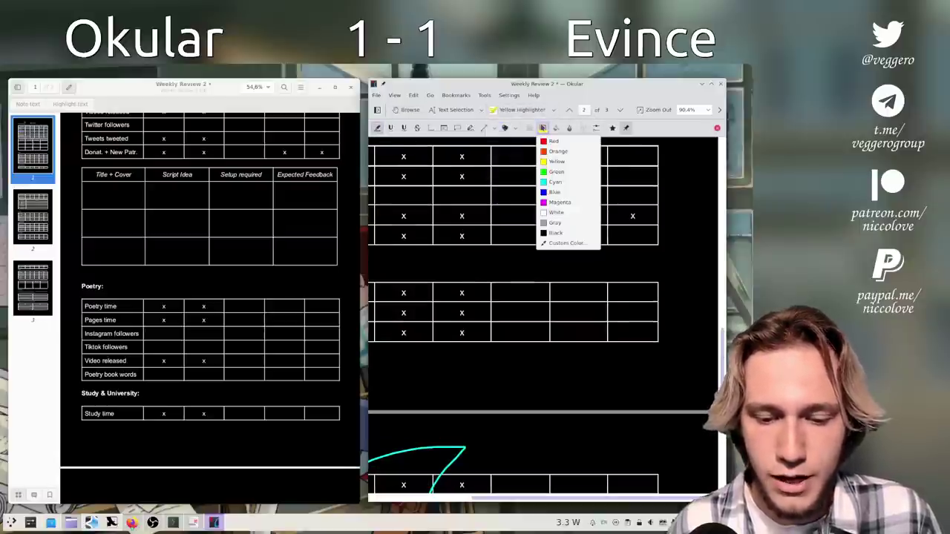
left_click(557, 243)
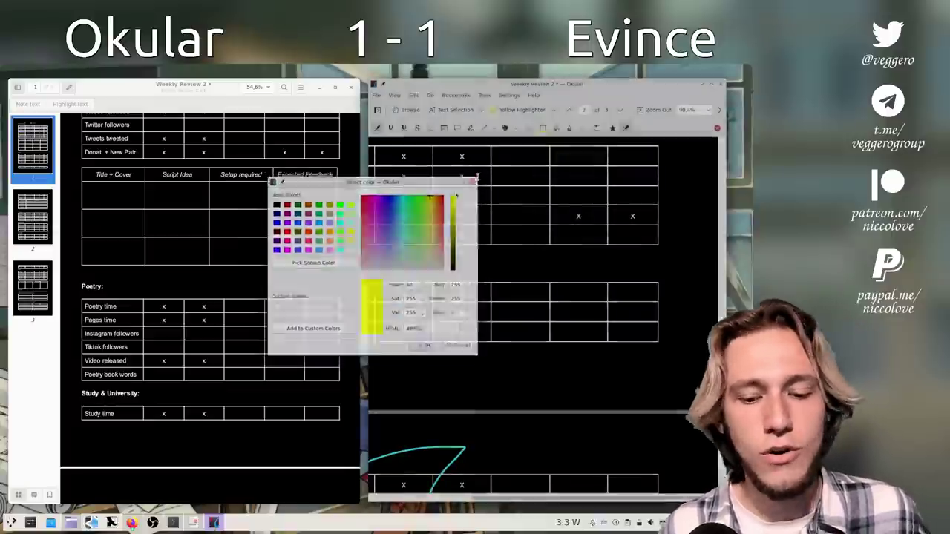
key("Return")
left_click(189, 88)
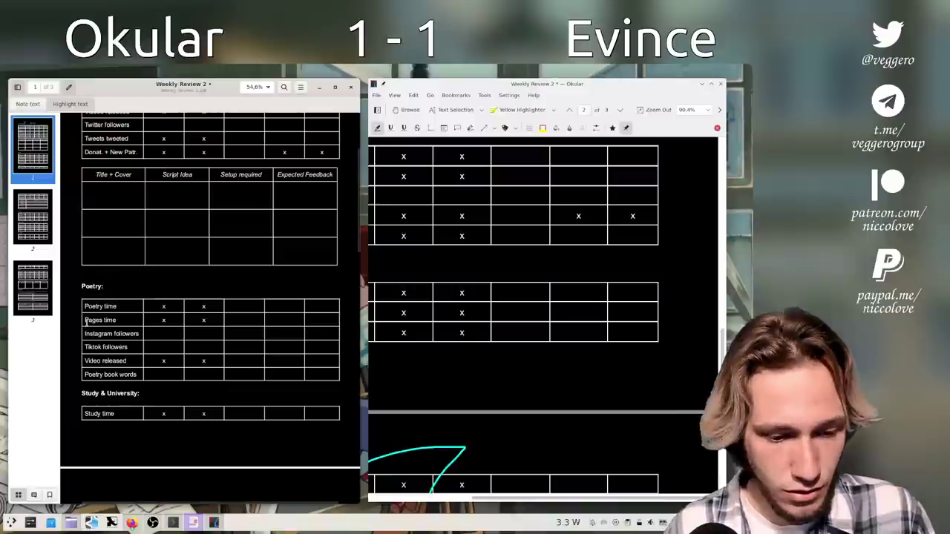
- Select the Poetry table's first-column labels, 'Pages time' through 'Poetry book', in Evince
left_click_drag(86, 320, 116, 374)
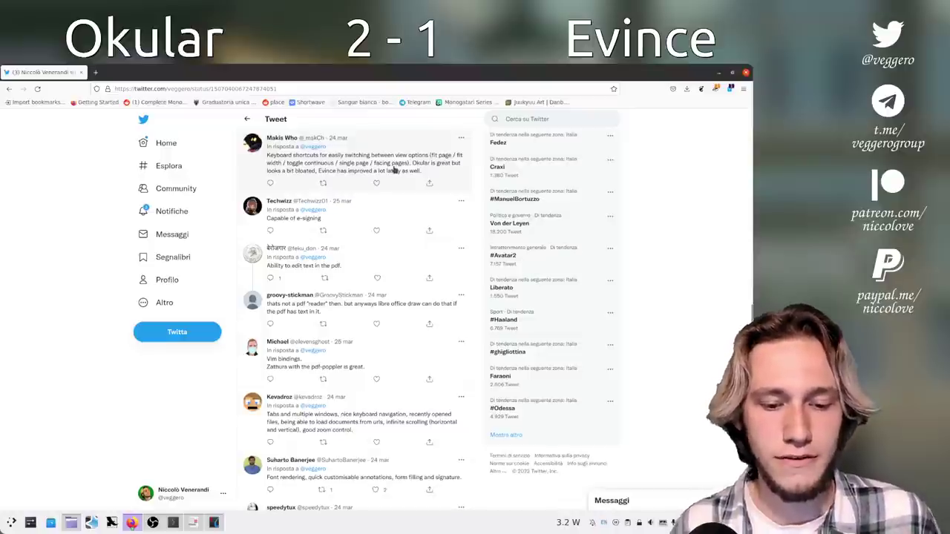
key("ctrl+super+Right")
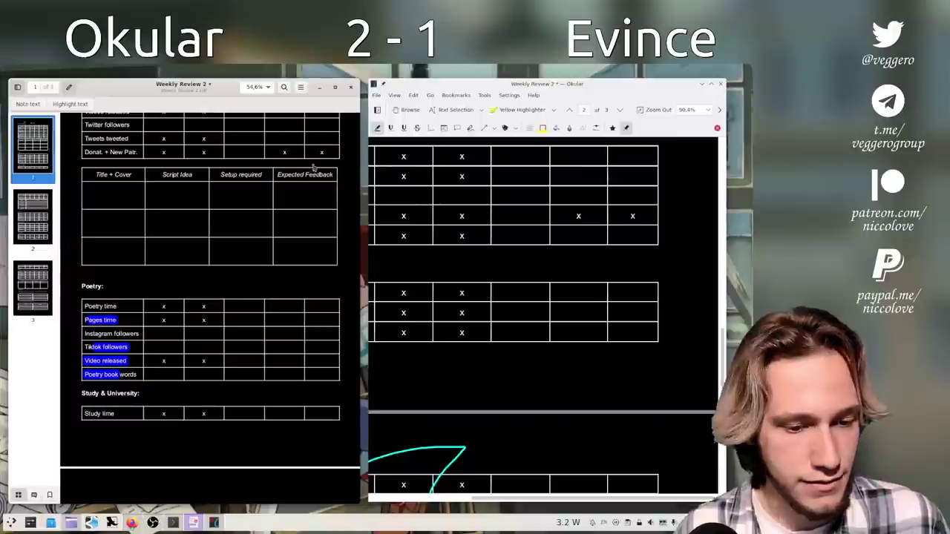
left_click(300, 87)
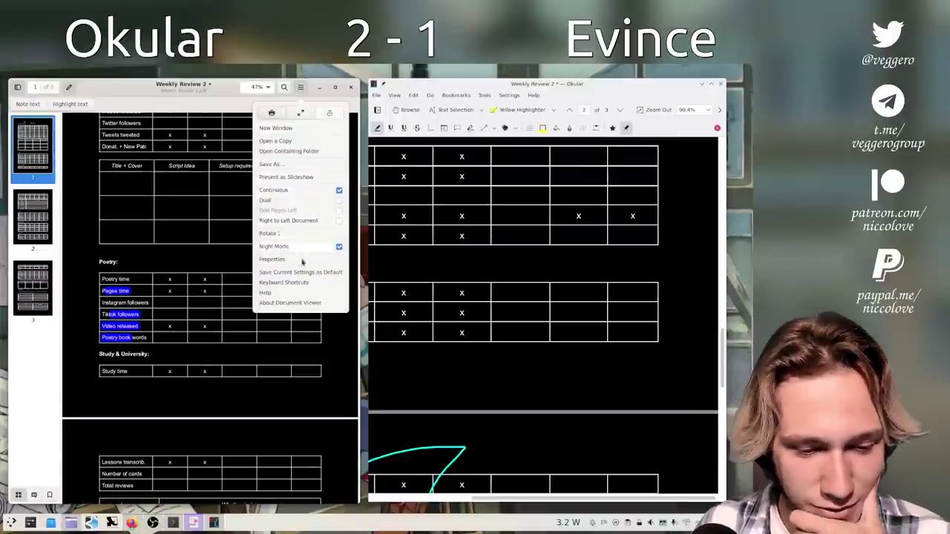
left_click(300, 283)
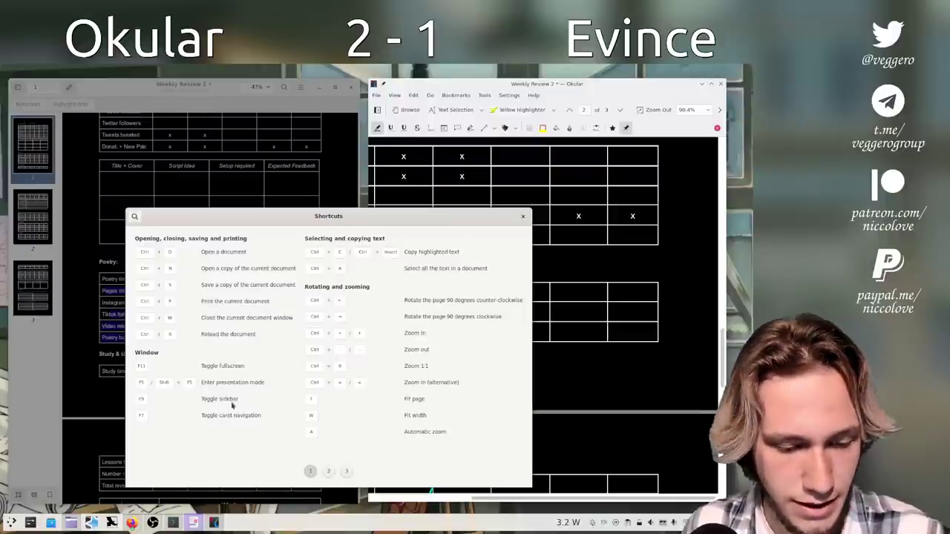
left_click(522, 217)
key("F7")
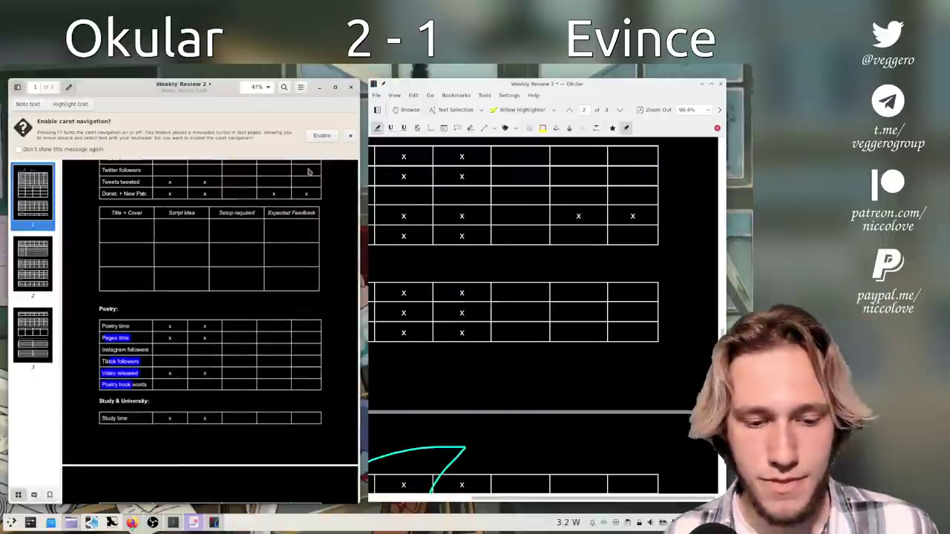
left_click(350, 135)
key("ctrl+question")
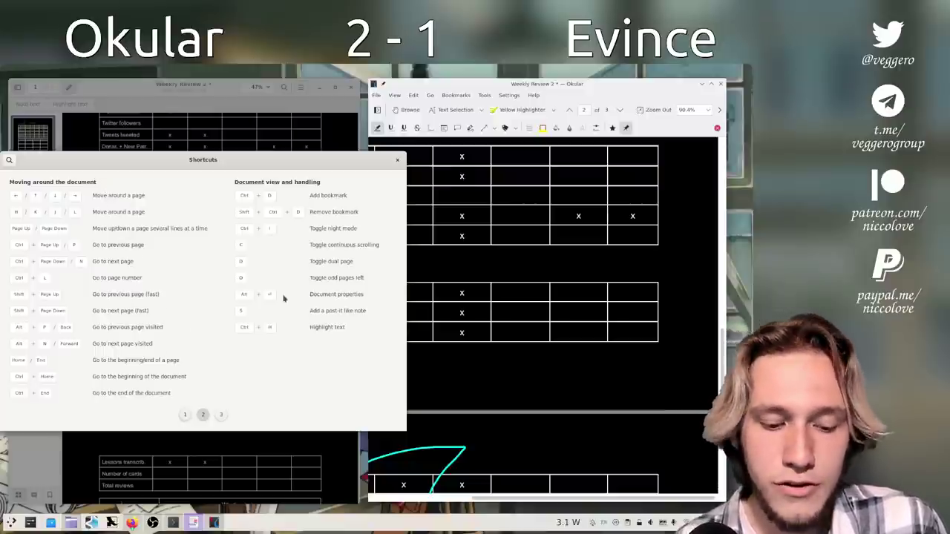
scroll(315, 244, "up", 1)
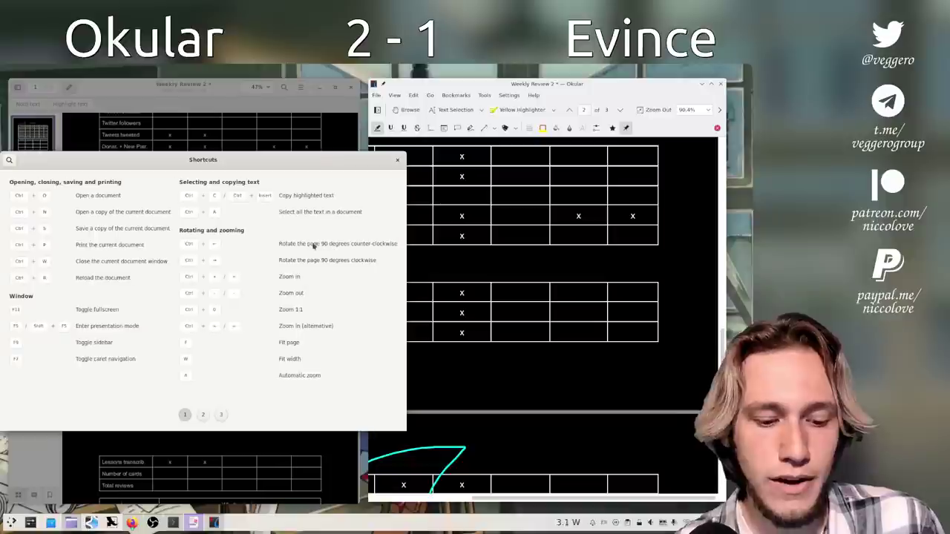
scroll(317, 257, "down", 1)
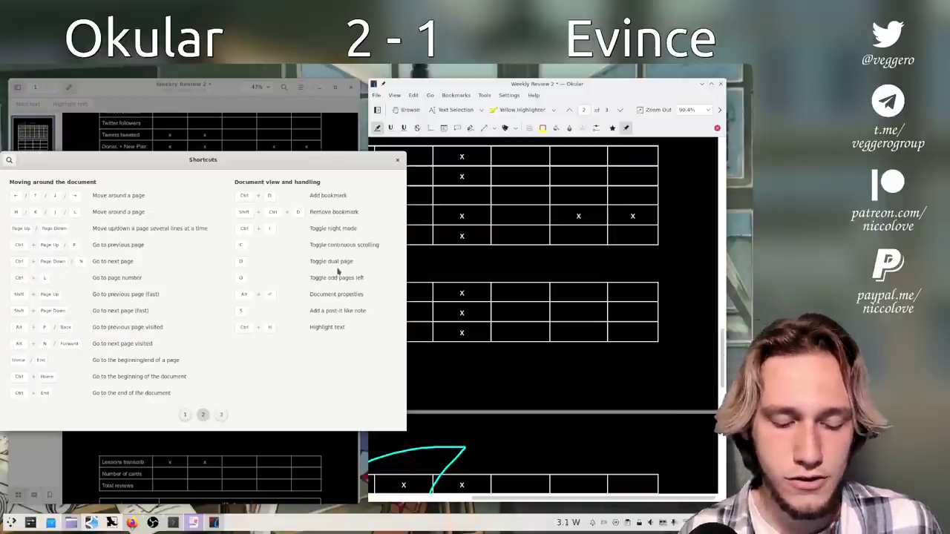
left_click(398, 160)
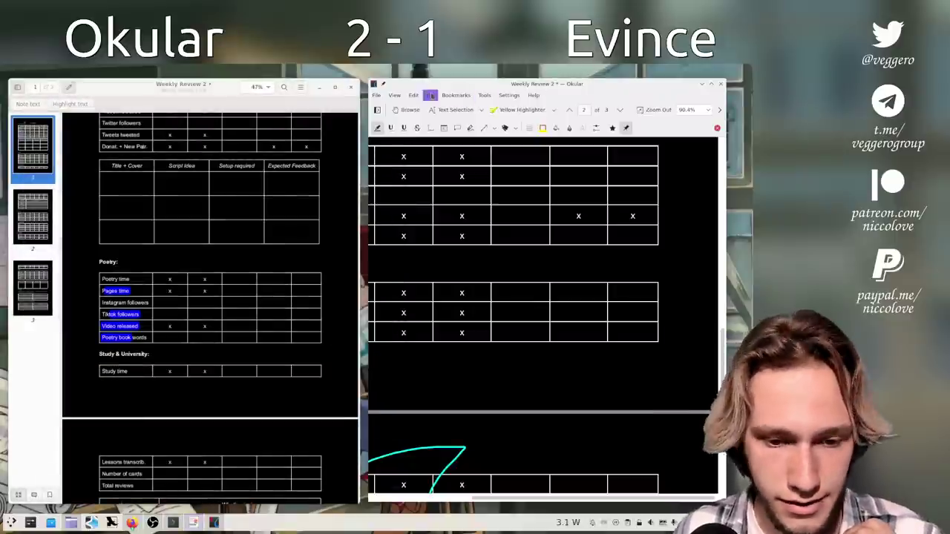
left_click(394, 95)
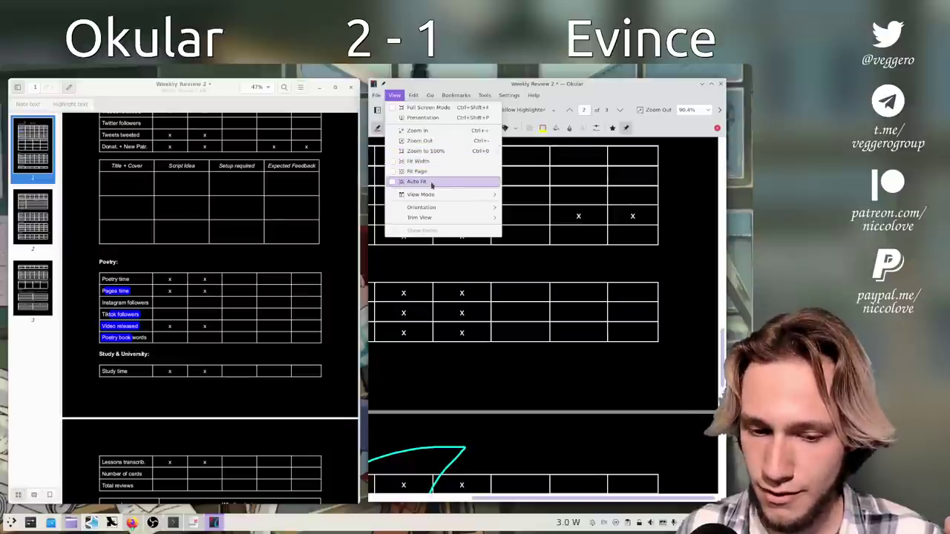
mouse_move(438, 194)
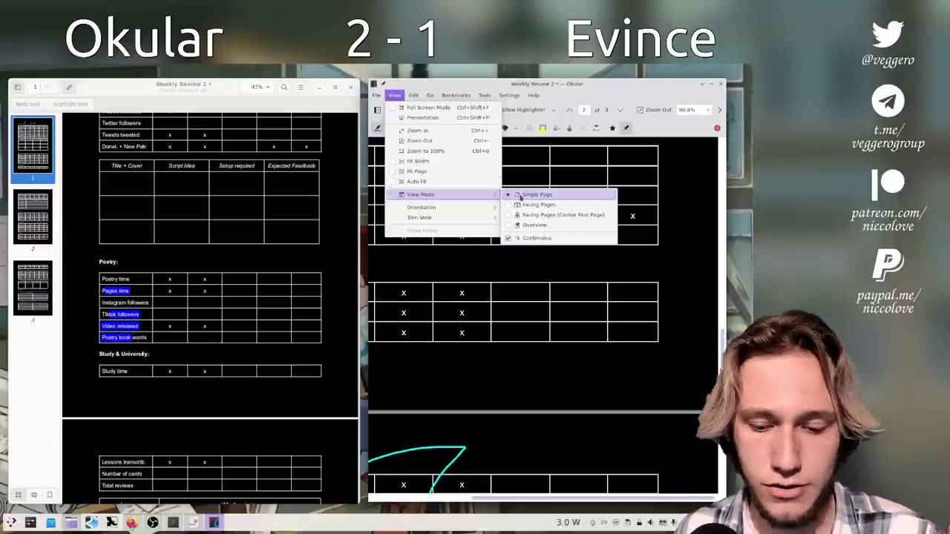
left_click(518, 194)
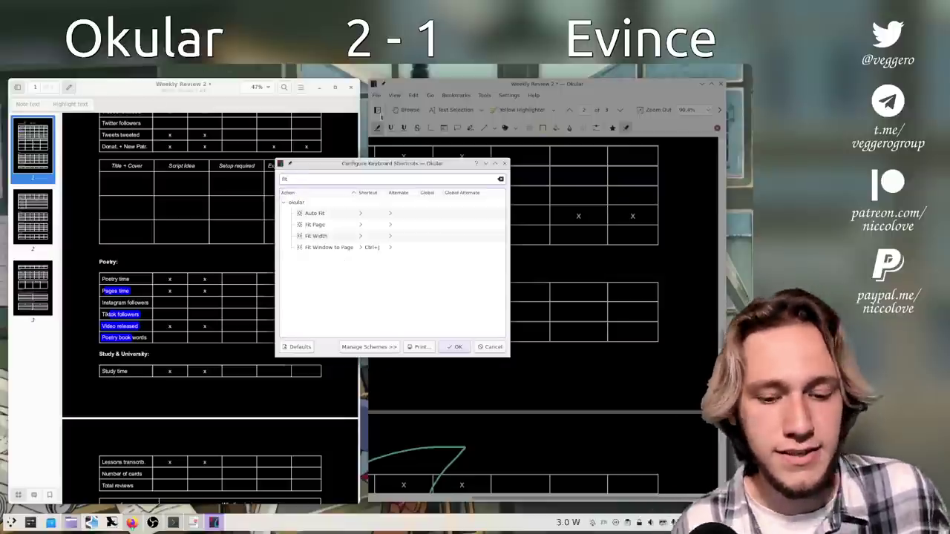
- Close the shortcut settings, reopen and close Evince's Keyboard Shortcuts list, then return to Okular
left_click(505, 163)
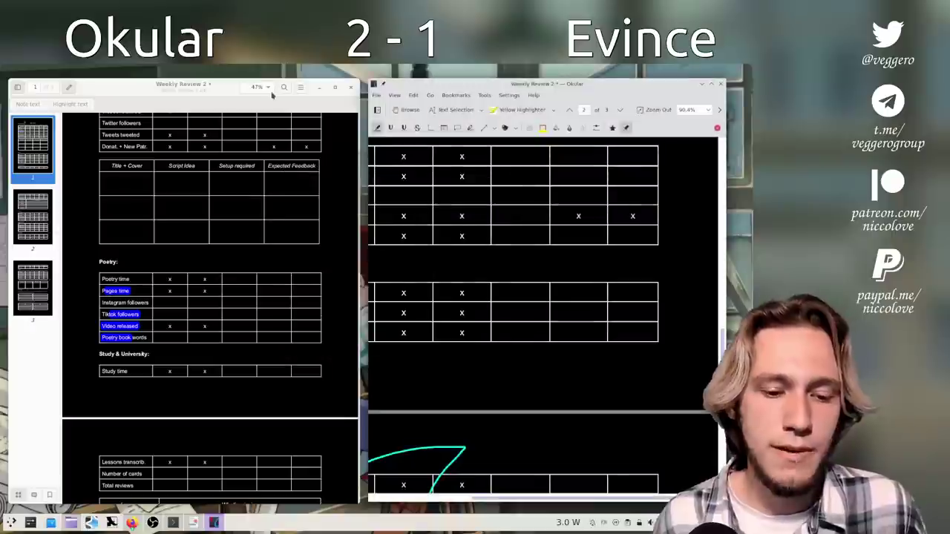
left_click(233, 90)
left_click(300, 88)
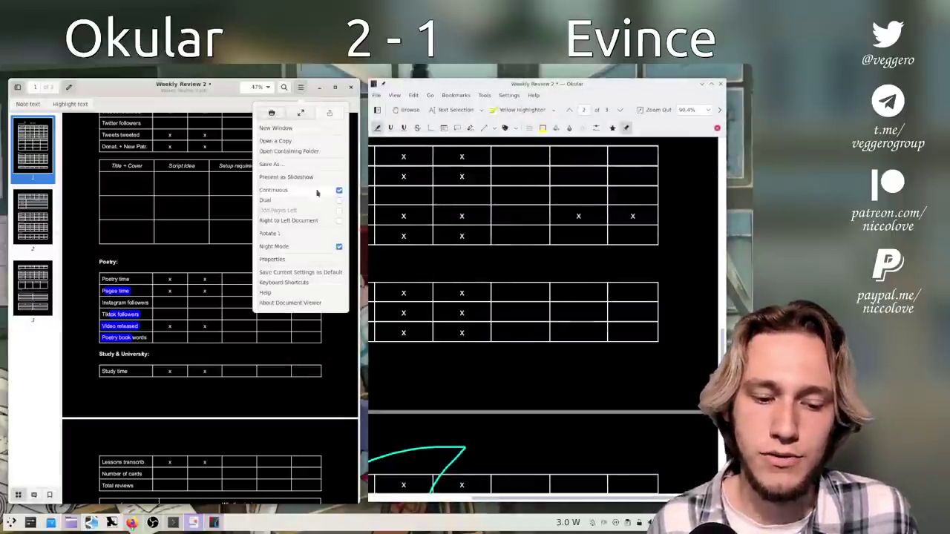
left_click(309, 281)
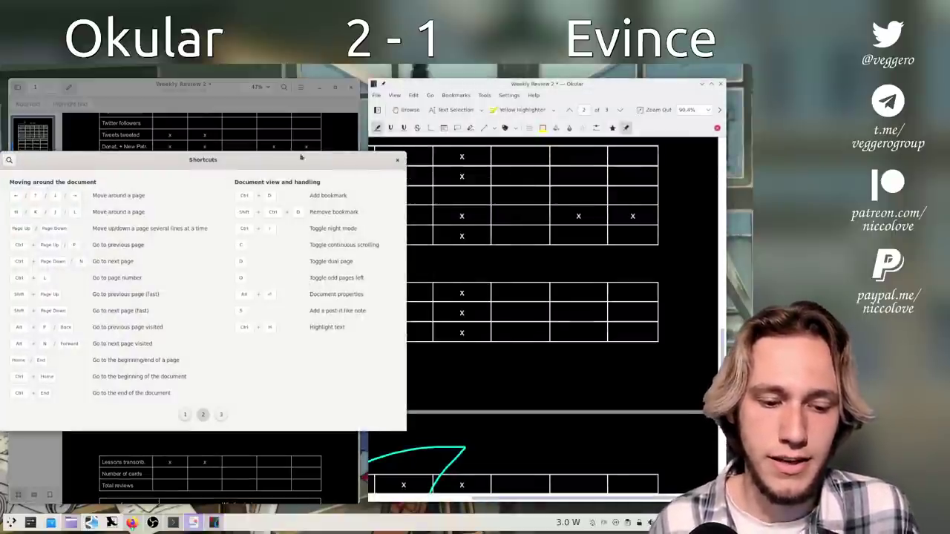
left_click(402, 161)
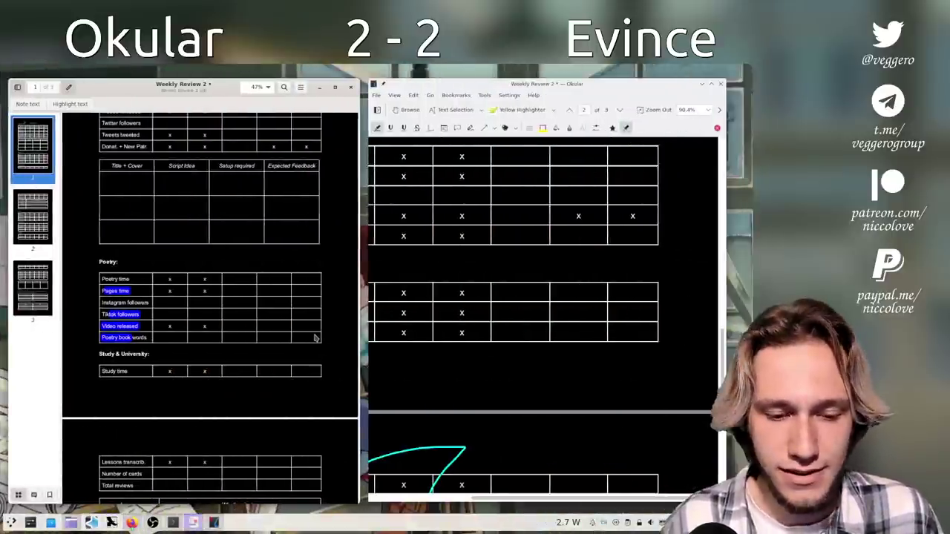
left_click(567, 314)
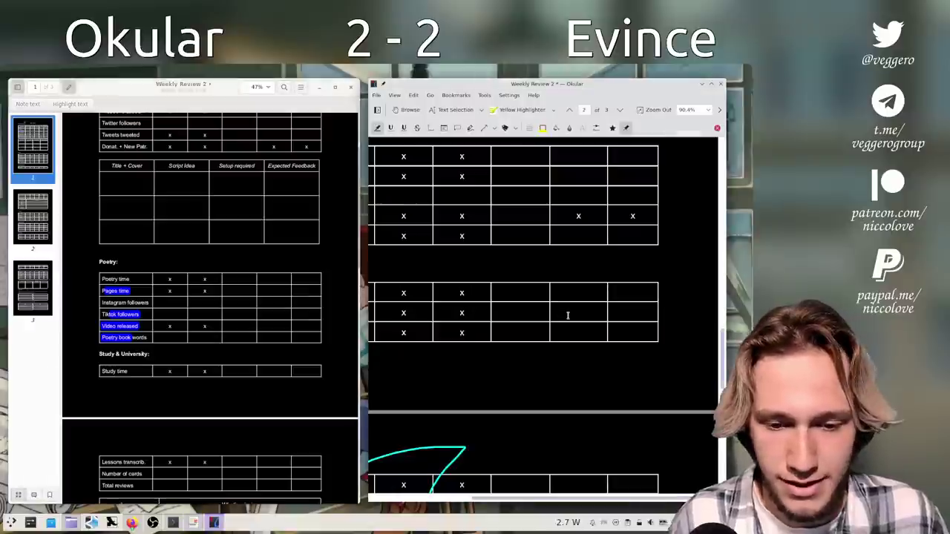
scroll(566, 314, "down", 1)
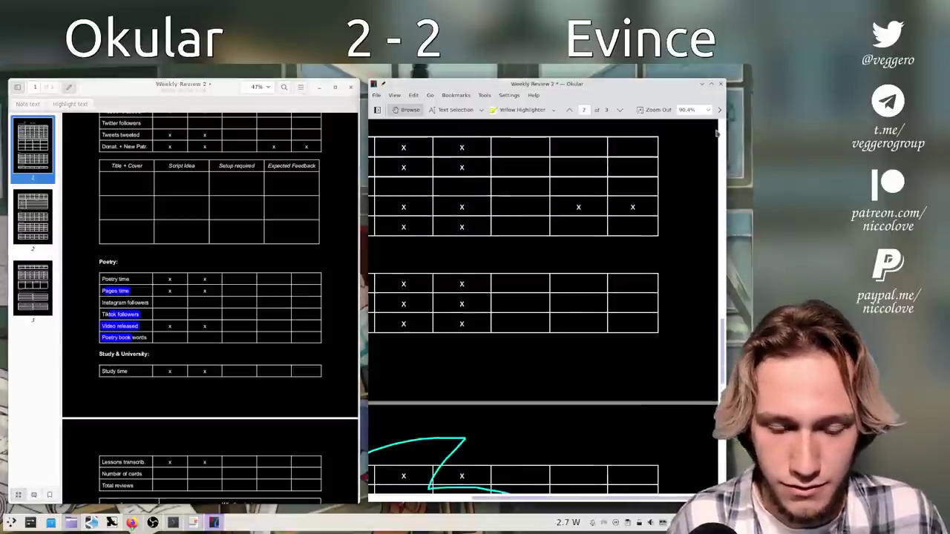
left_click(287, 185)
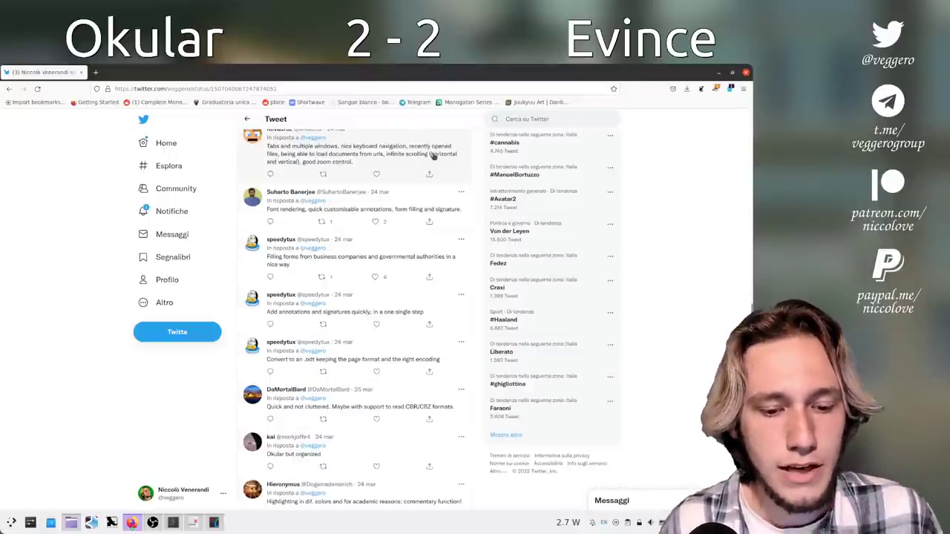
key("super+ctrl+Right")
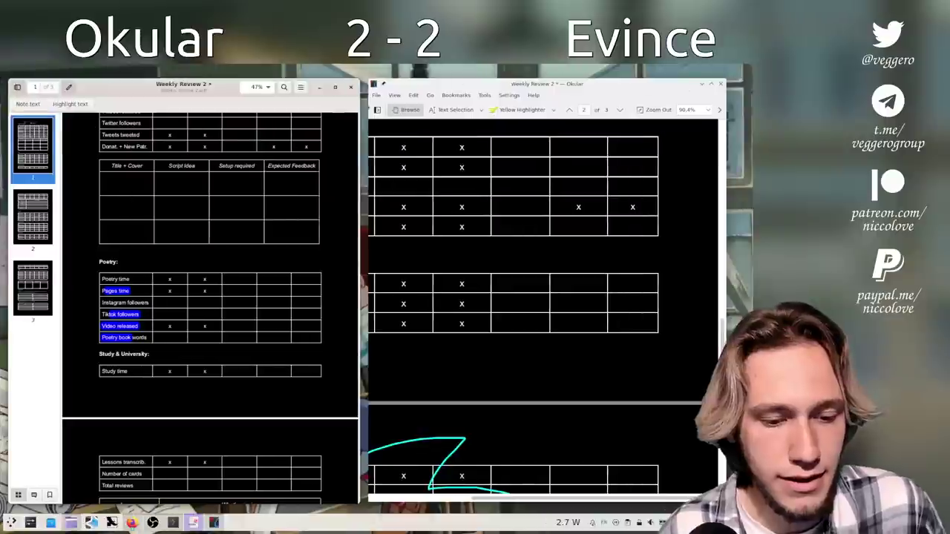
- Look through Okular's recent files and Evince's window and main menus, then switch to Firefox
left_click(376, 95)
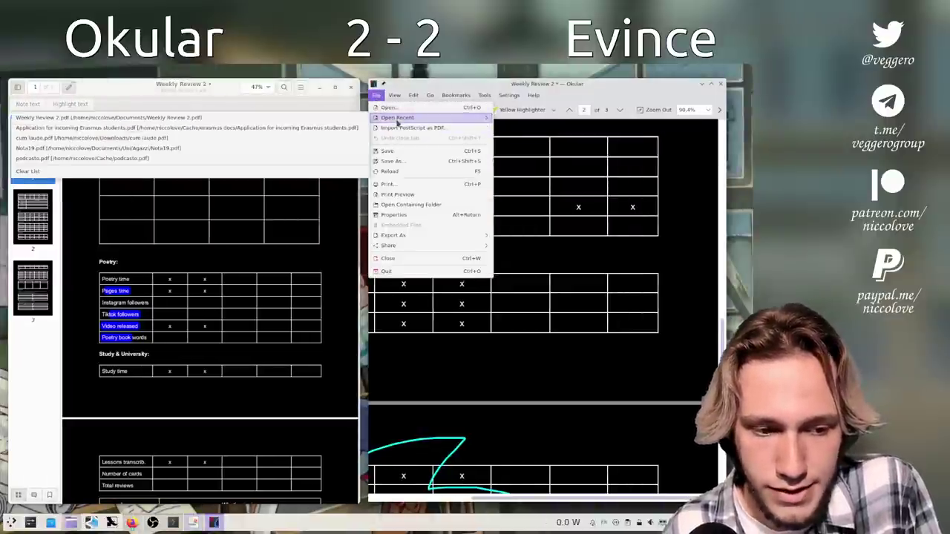
left_click(118, 89)
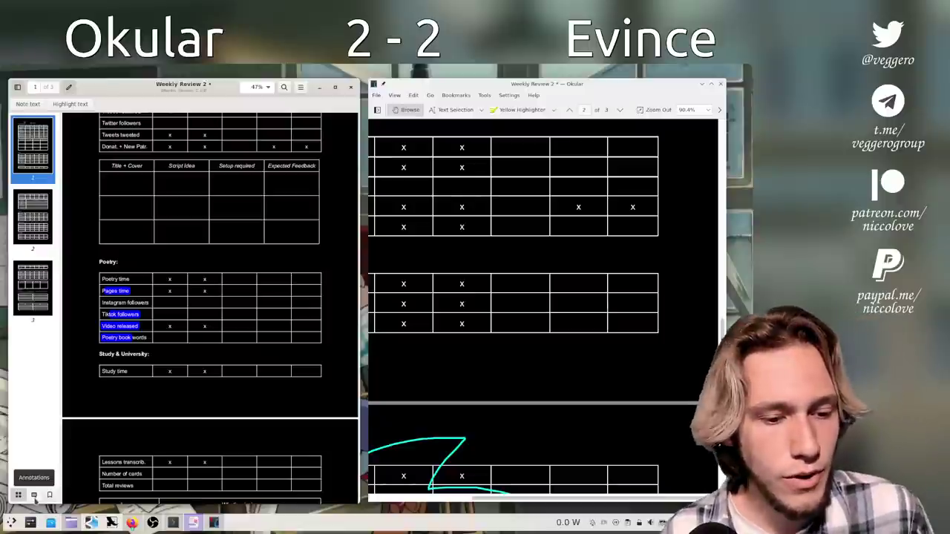
right_click(160, 86)
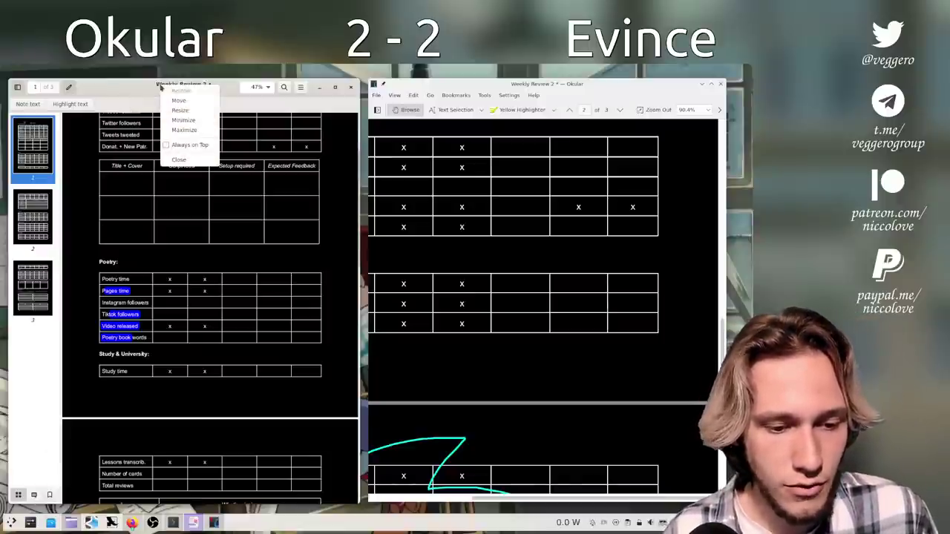
key("Escape")
left_click(300, 86)
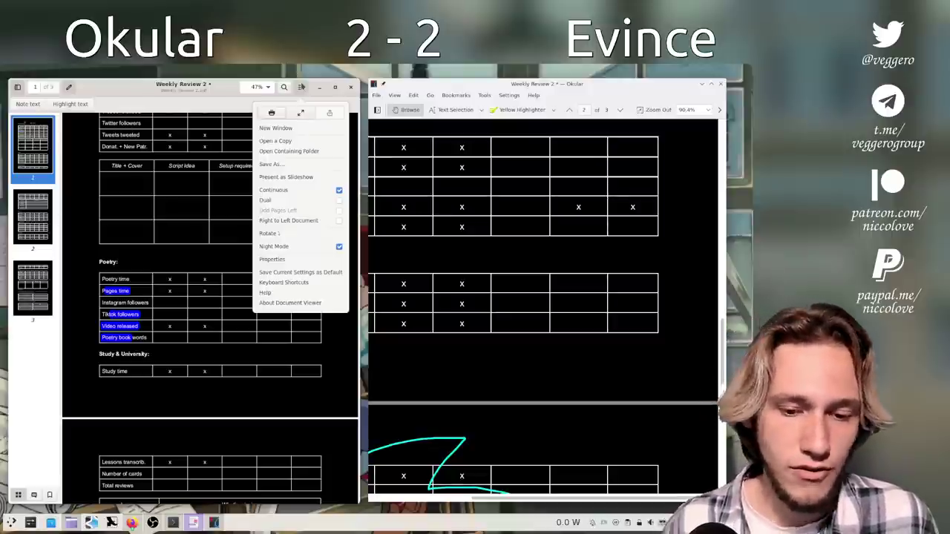
left_click(302, 87)
key("alt+Tab")
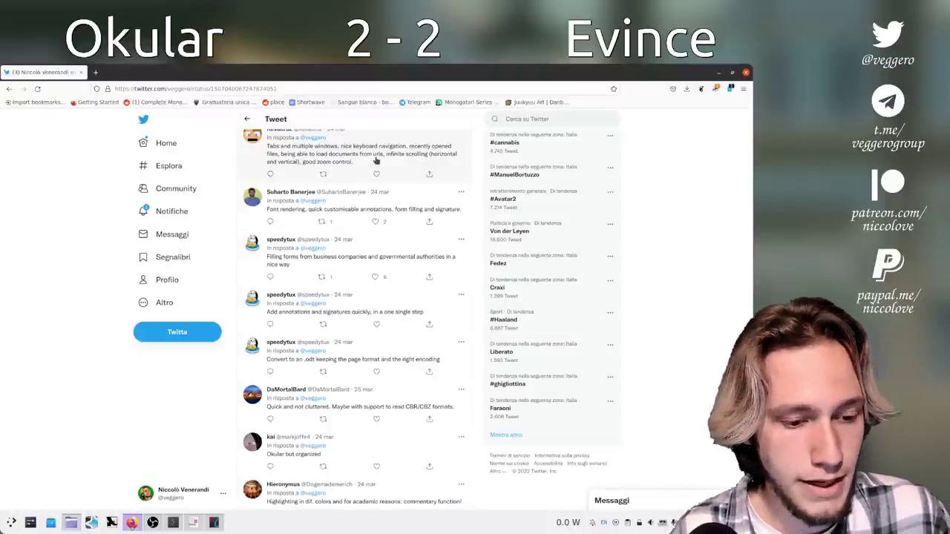
- Bring up the orimi.com pdf-test.pdf file in a new Firefox tab, then switch to the terminal
key("ctrl+shift+t")
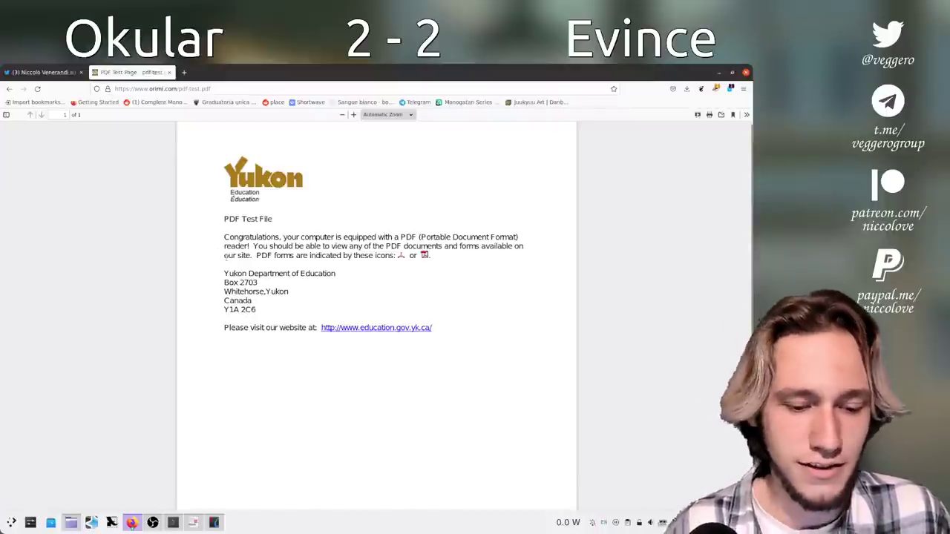
key("alt+Tab")
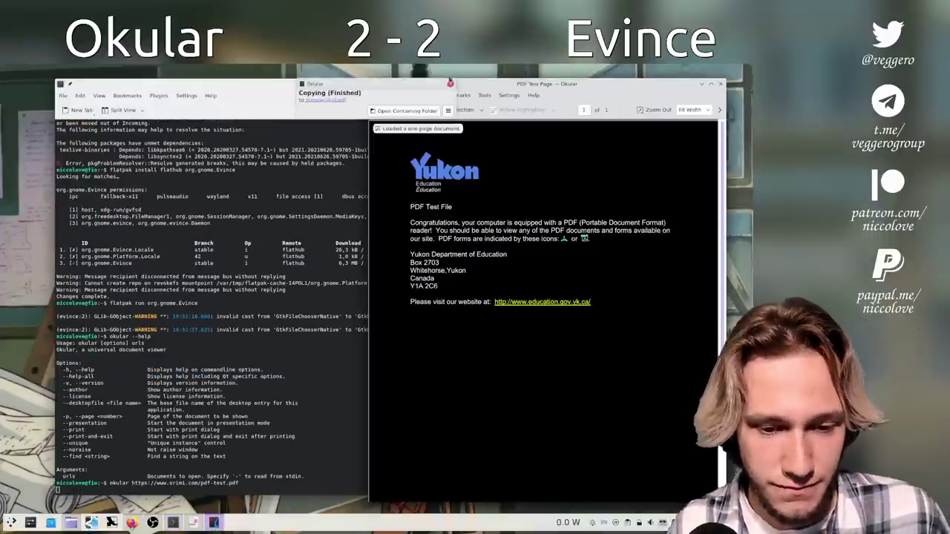
left_click(450, 84)
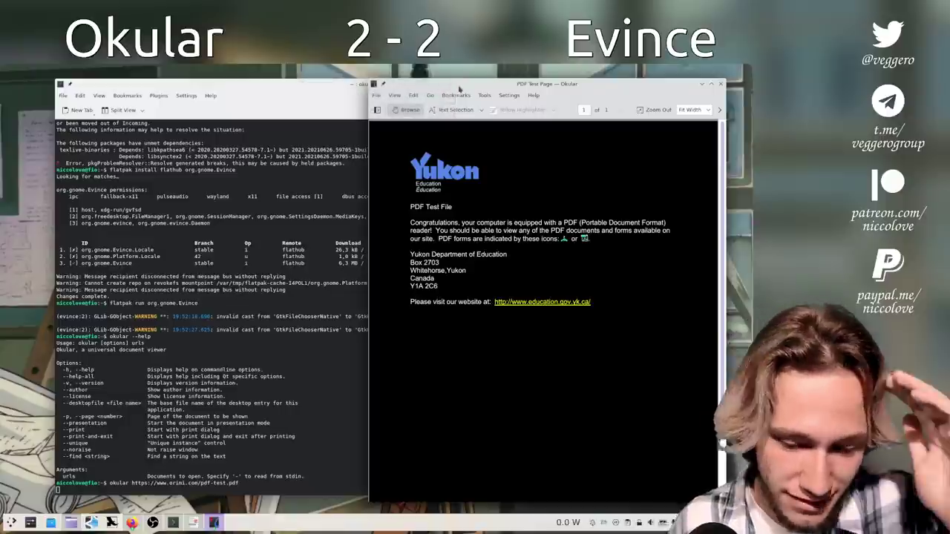
left_click_drag(453, 87, 462, 86)
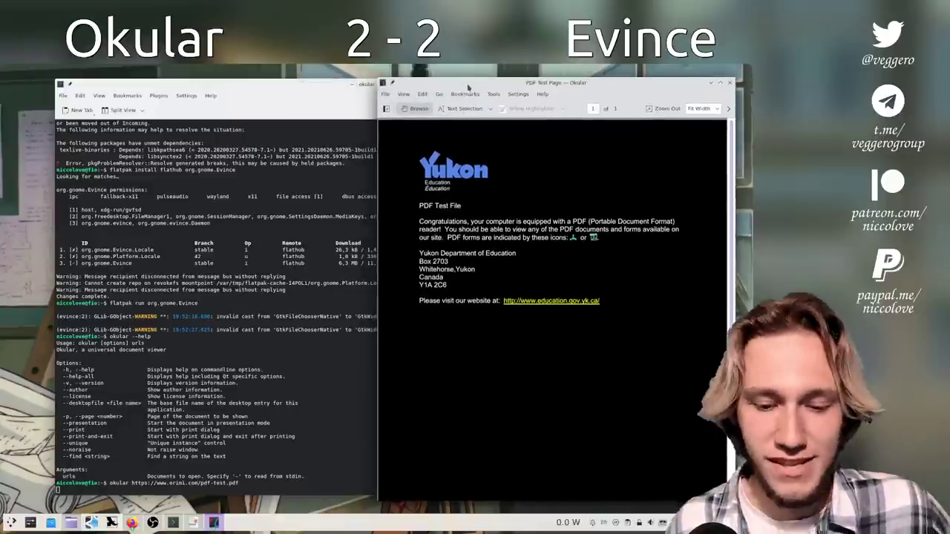
left_click(730, 84)
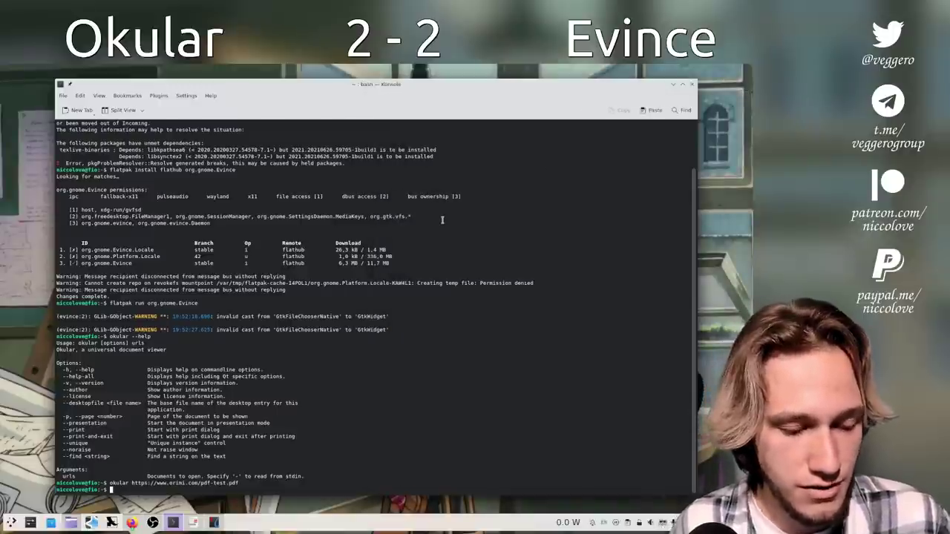
type("flatpak run org.gnome.Evince https://www.orimi.com/pdf-test.pdf")
key("Return")
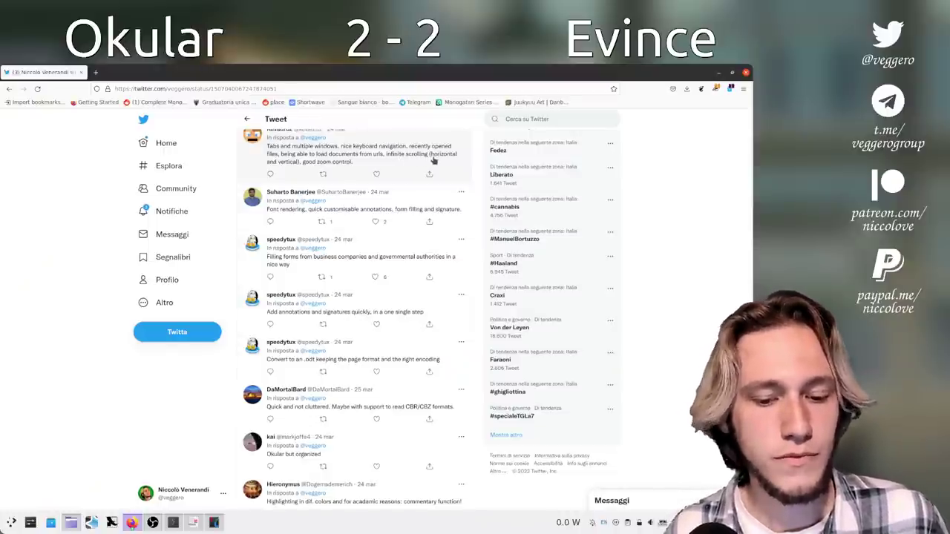
- Return to the top of Weekly Review 2 and toggle Evince's continuous scrolling off and back on
key("ctrl+alt+Left")
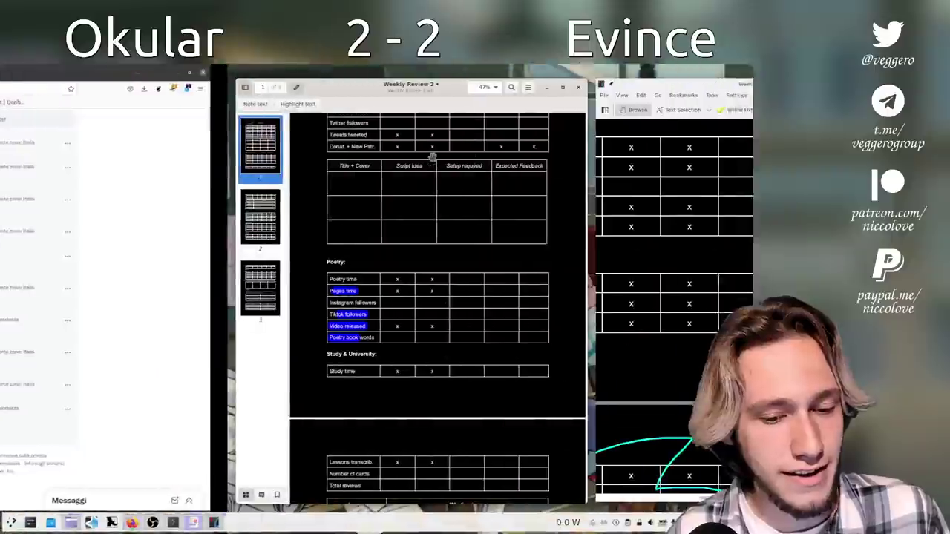
key("ctrl+Home")
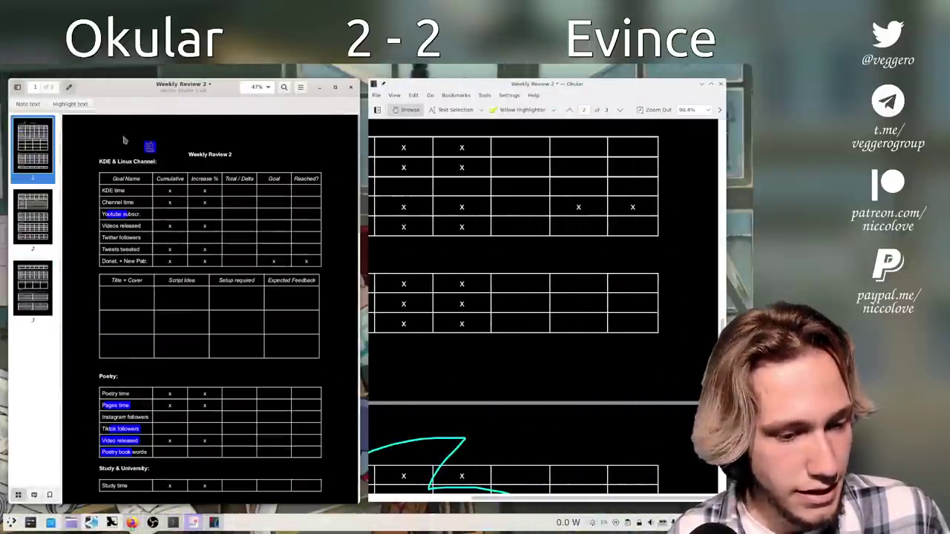
left_click(300, 86)
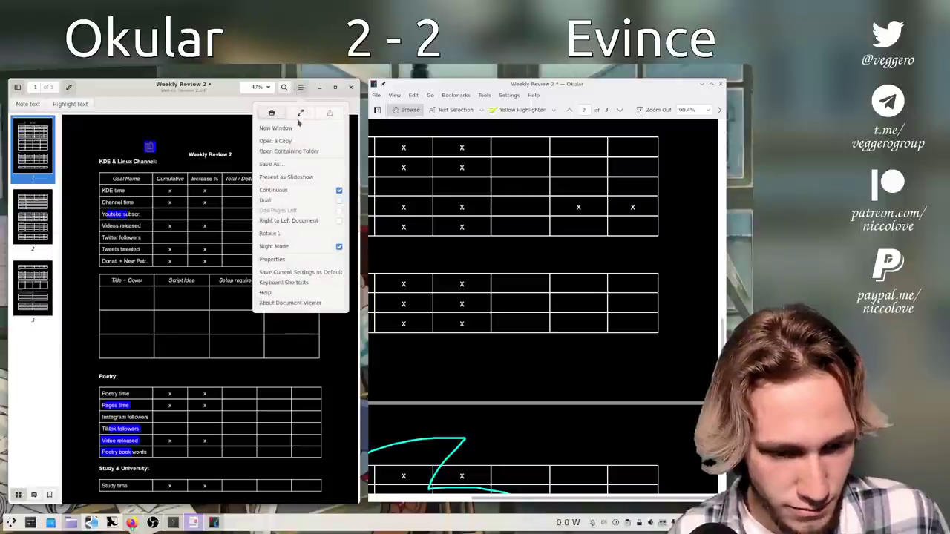
left_click(209, 246)
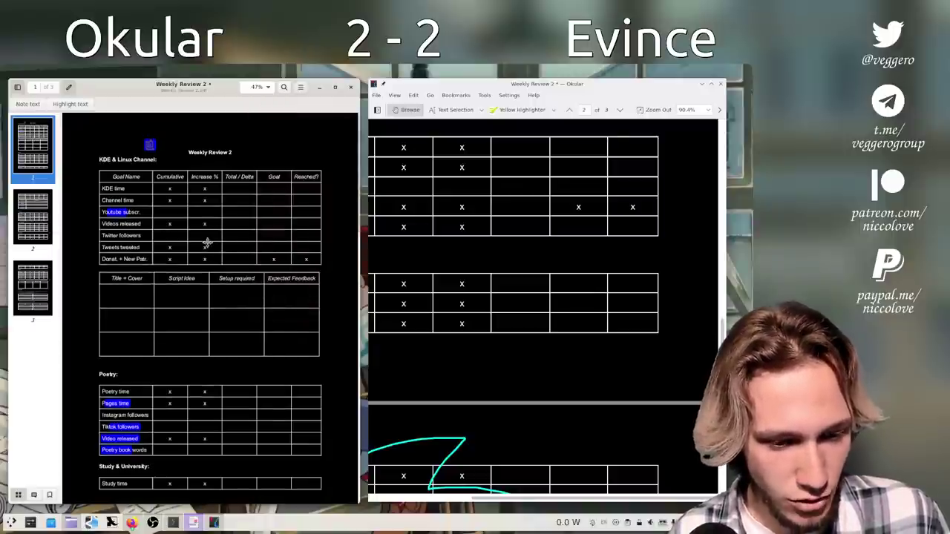
scroll(209, 245, "down", 5)
scroll(208, 246, "up", 5)
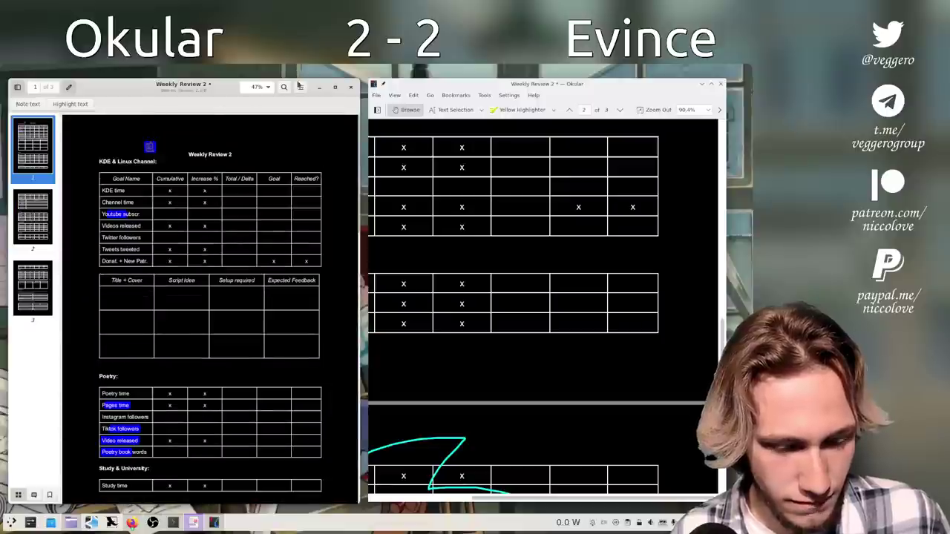
left_click(299, 87)
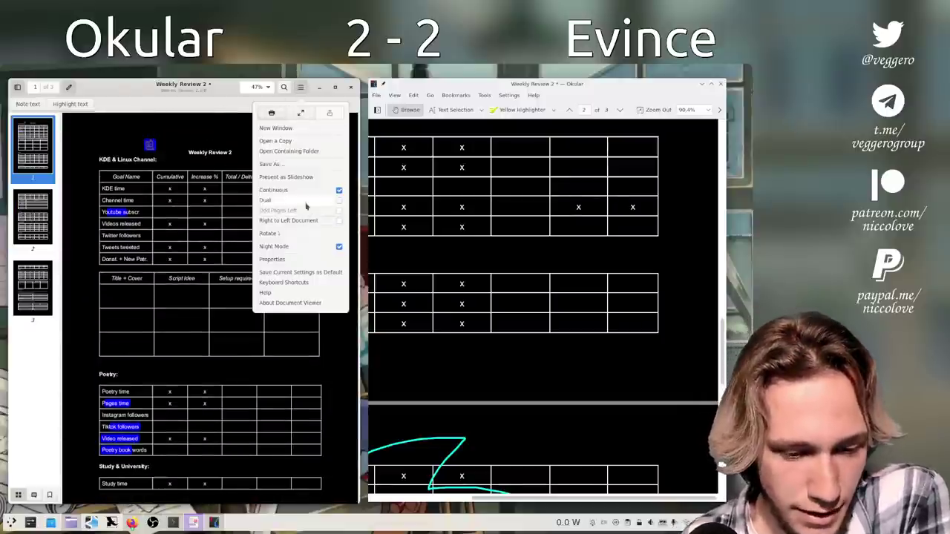
left_click(300, 190)
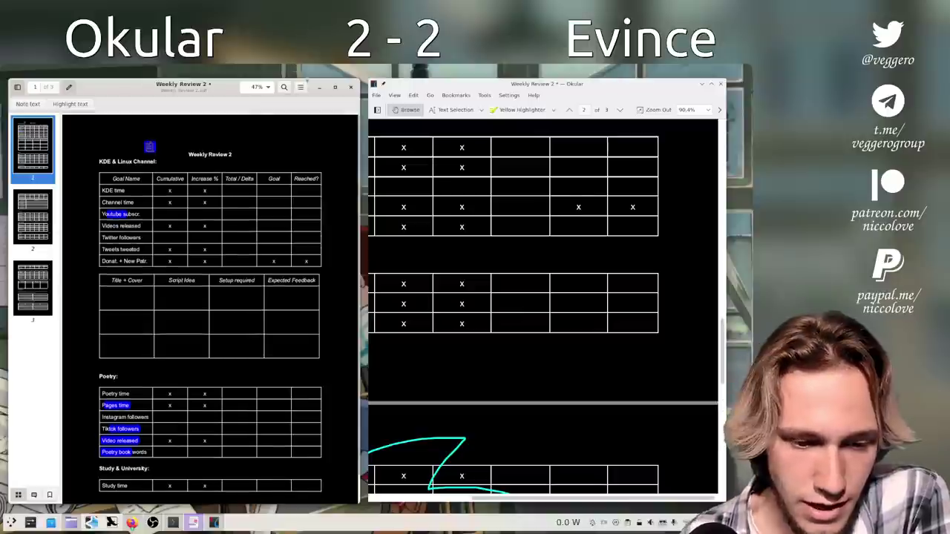
left_click(300, 87)
left_click(305, 190)
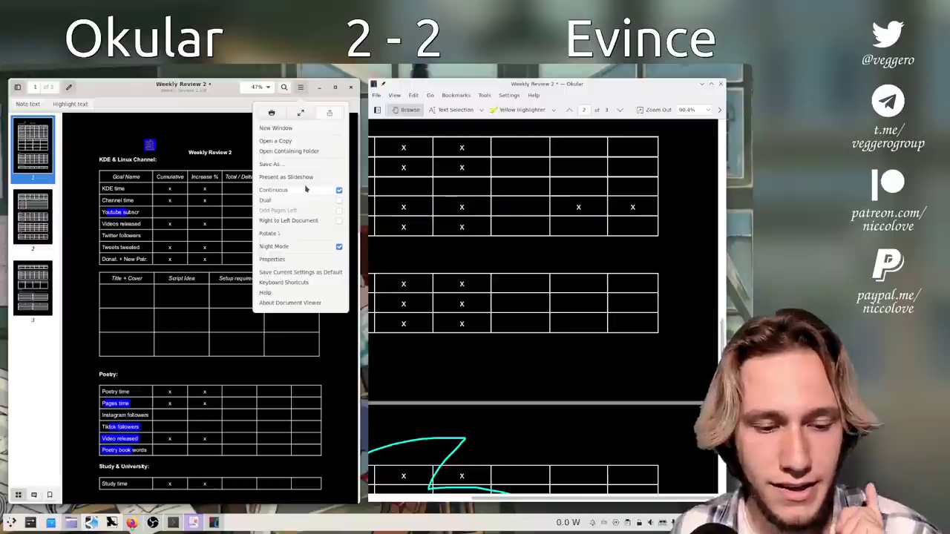
- Turn off Okular's Continuous view mode, page through the document, and head to Okular's settings
left_click(394, 95)
mouse_move(446, 194)
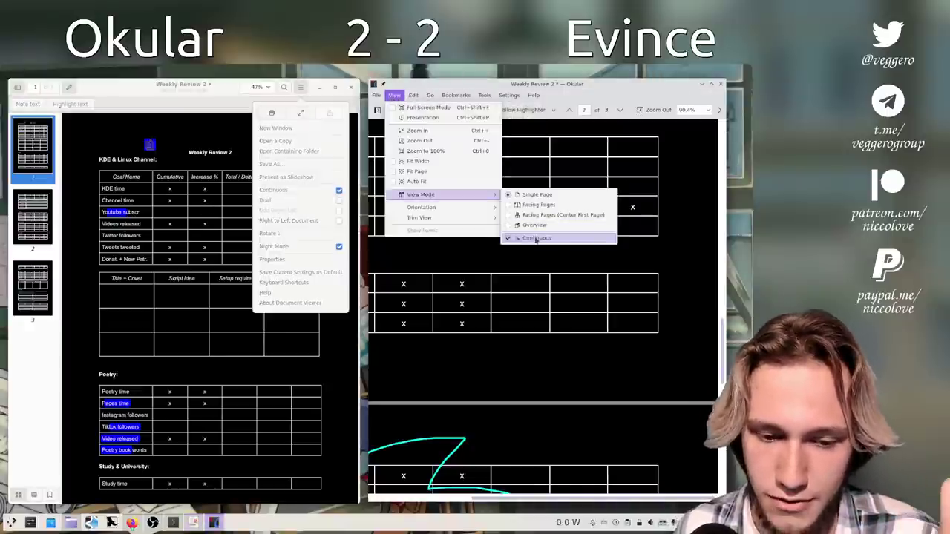
left_click(536, 239)
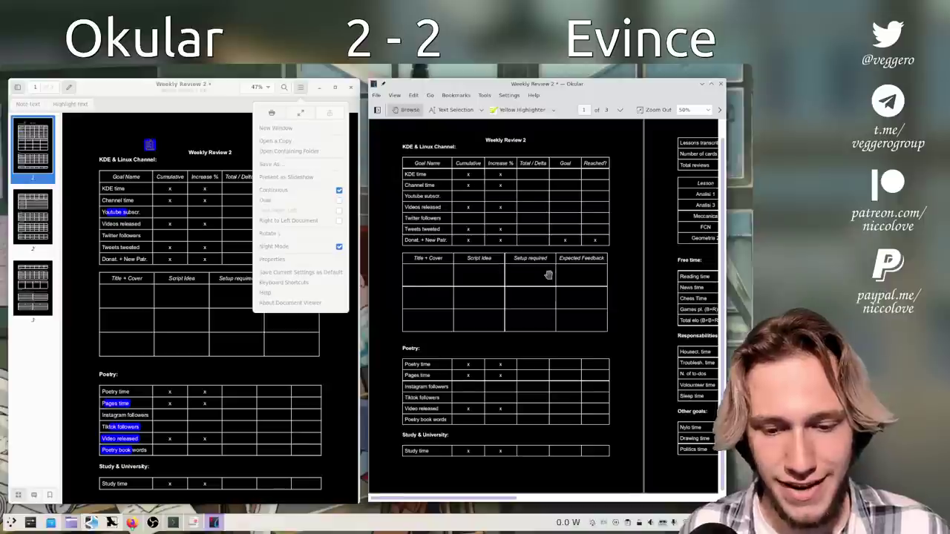
scroll(547, 274, "down", 5)
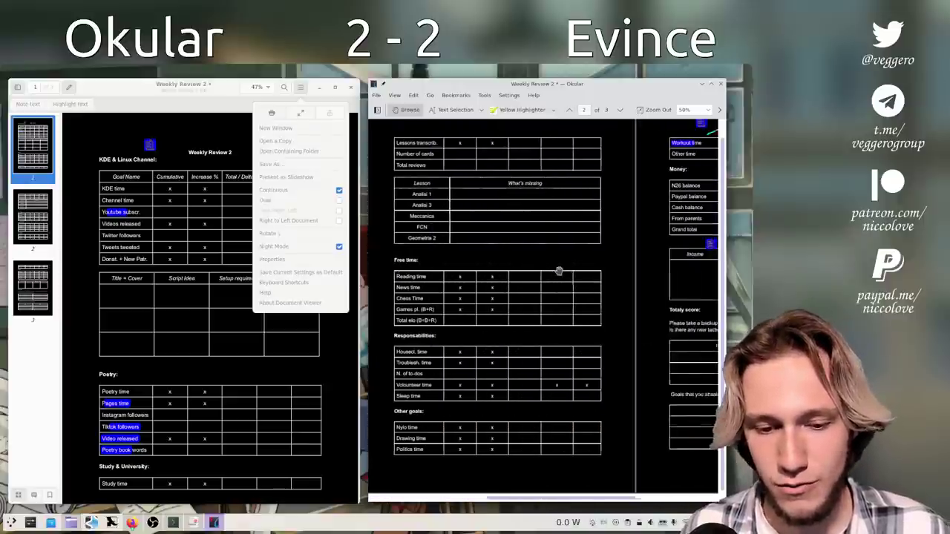
scroll(559, 271, "down", 2)
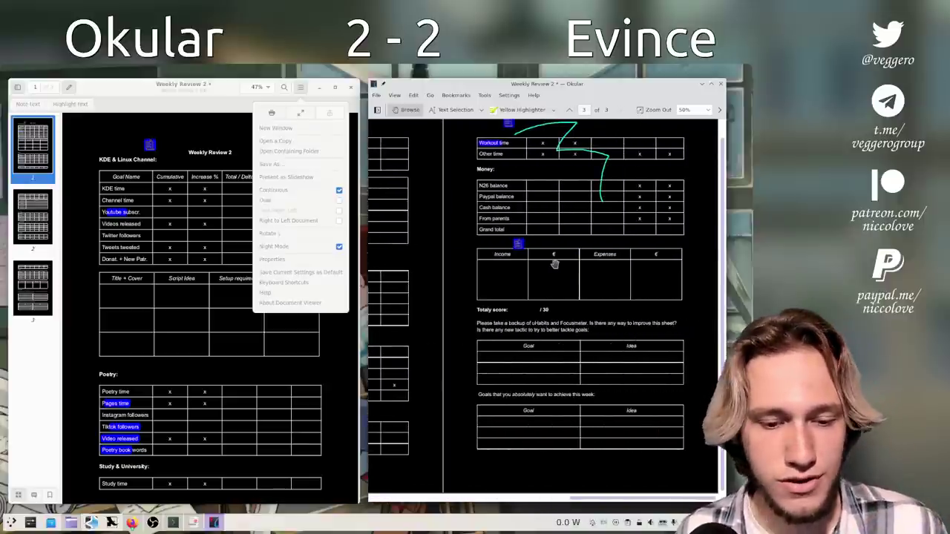
scroll(559, 271, "up", 2)
scroll(554, 264, "down", 2)
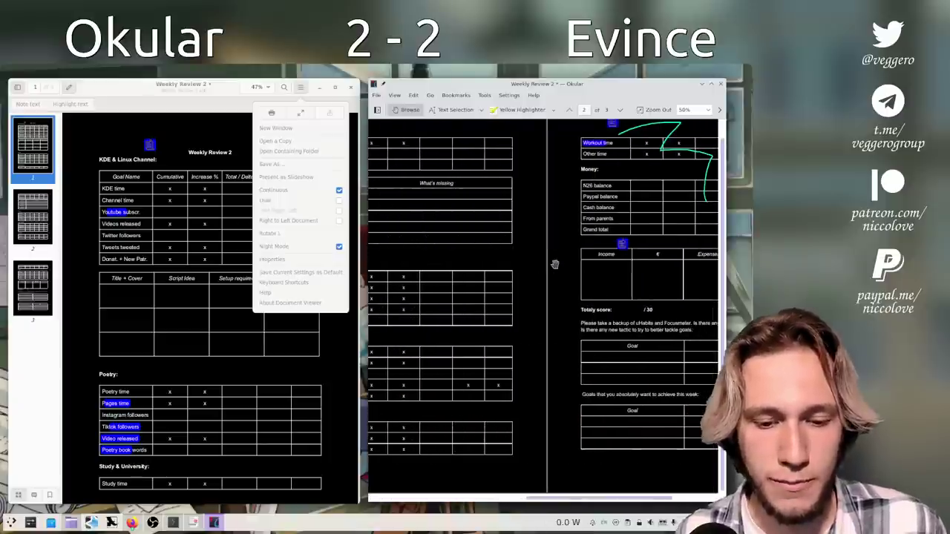
left_click(394, 96)
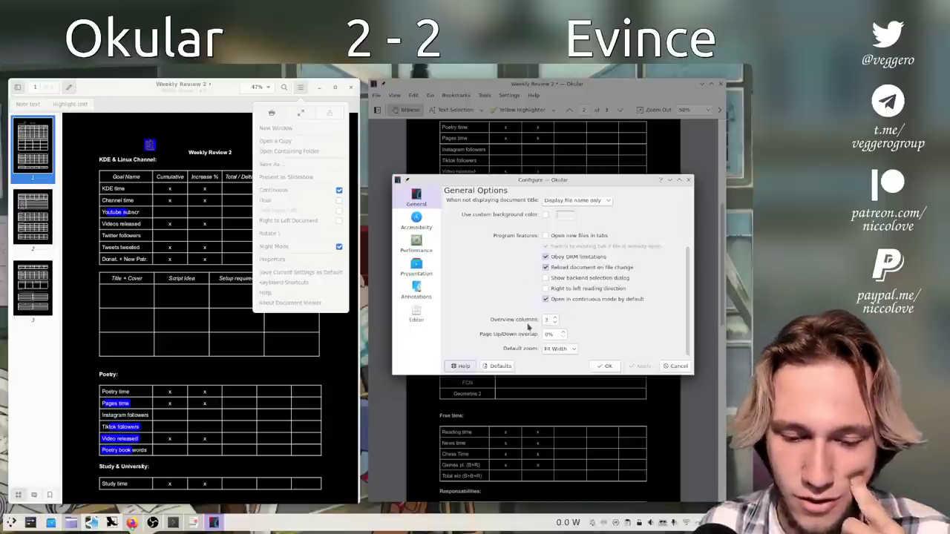
- Enable 'Open new files in tabs' in Okular's configuration and apply it
scroll(529, 326, "up", 2)
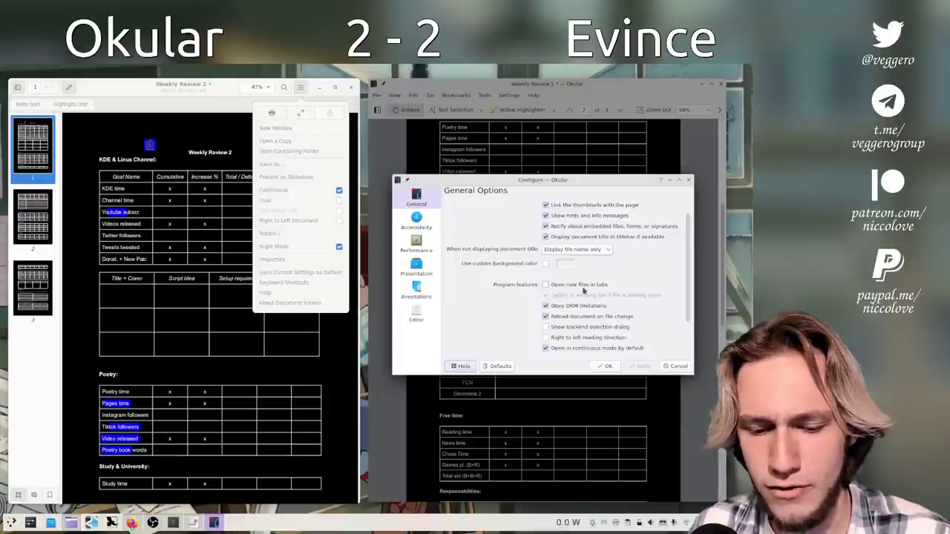
left_click(601, 287)
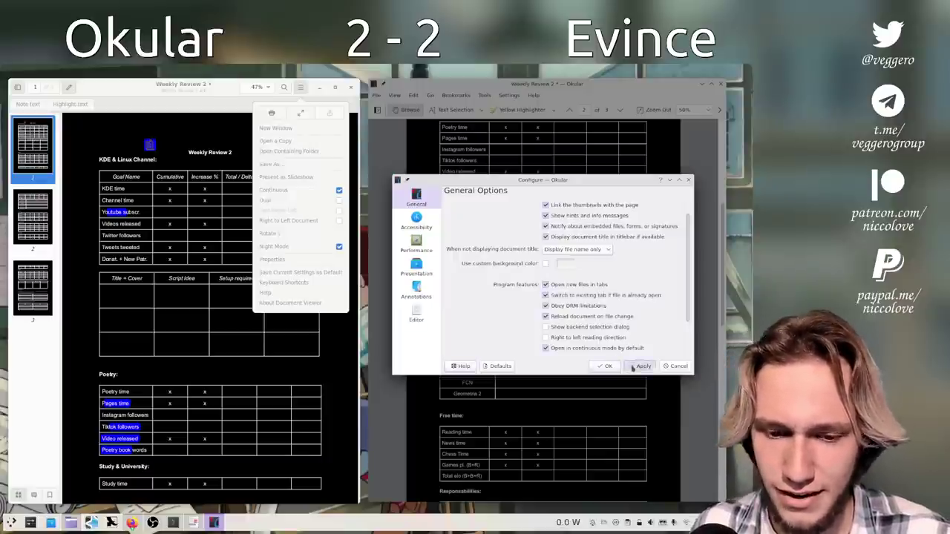
left_click(605, 367)
- Open Cose.pdf from recent documents as a second Okular tab and switch between both tabs
left_click(383, 96)
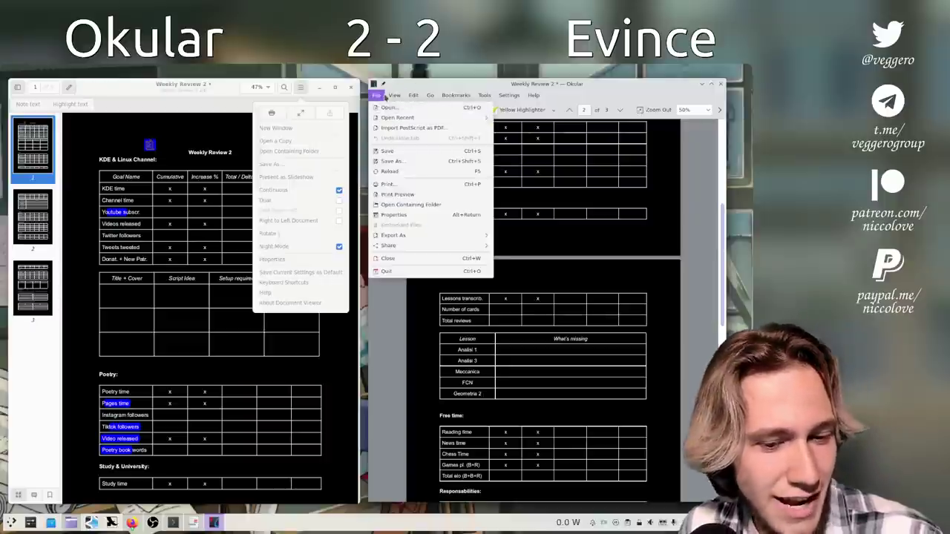
left_click(535, 118)
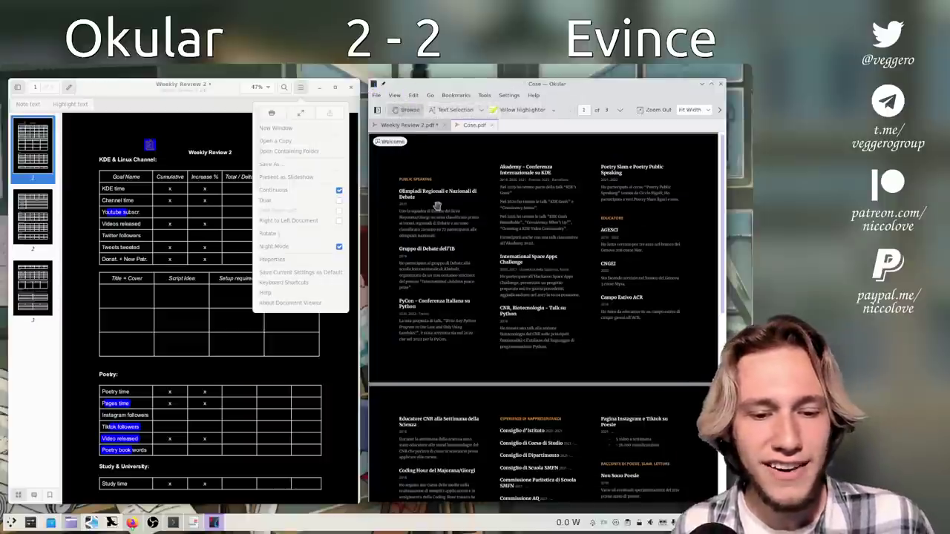
left_click(414, 125)
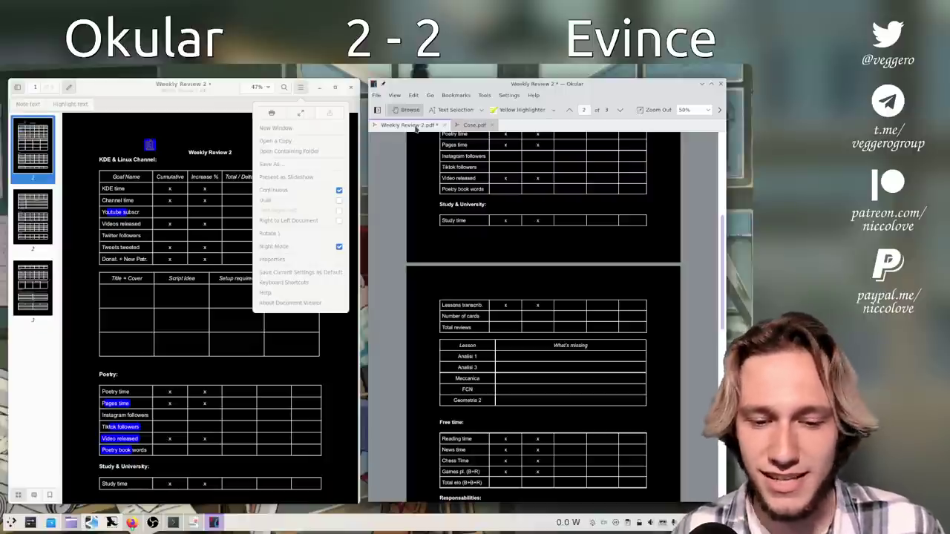
left_click(474, 125)
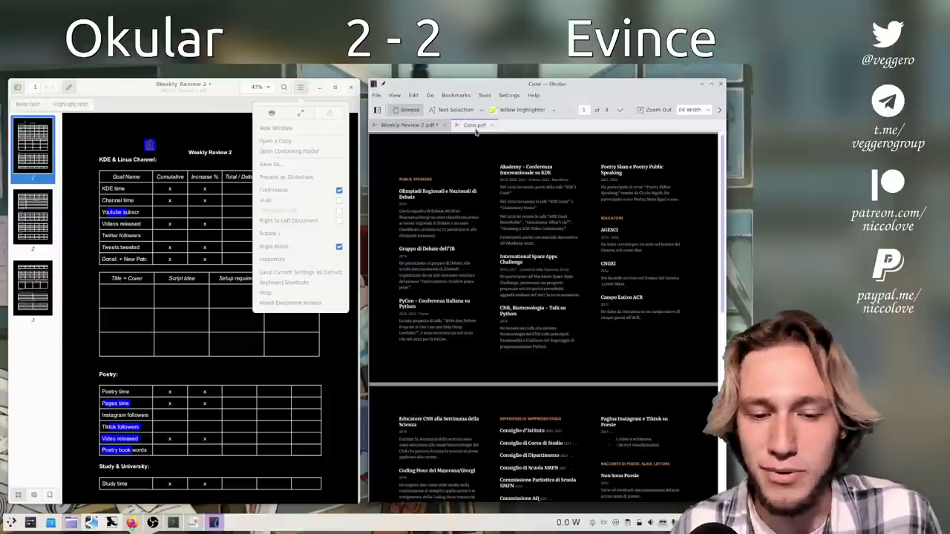
left_click(423, 134)
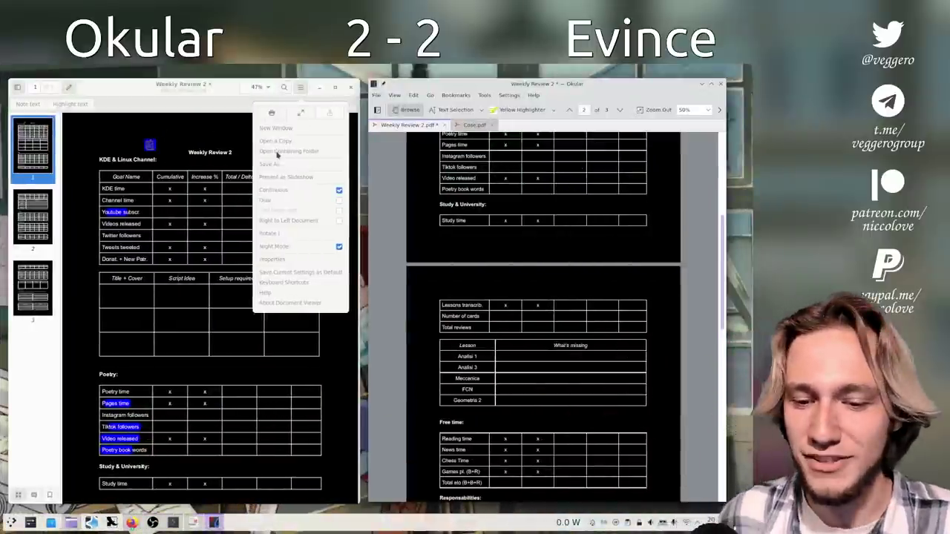
scroll(460, 282, "down", 1)
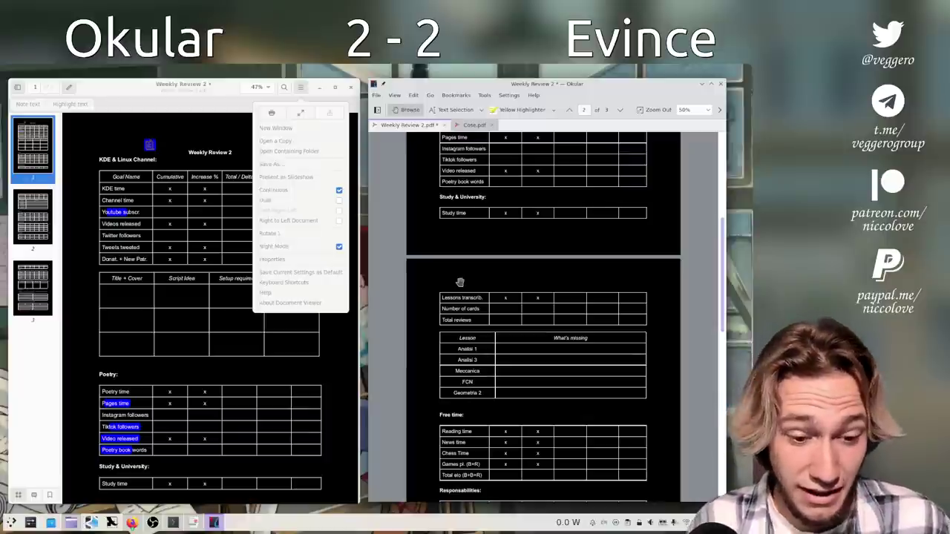
left_click(230, 261)
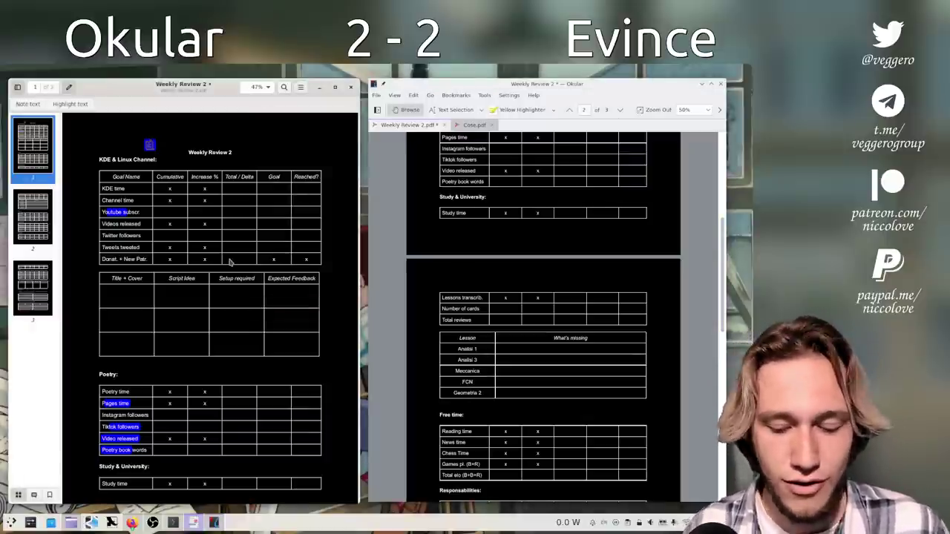
key("alt+Tab")
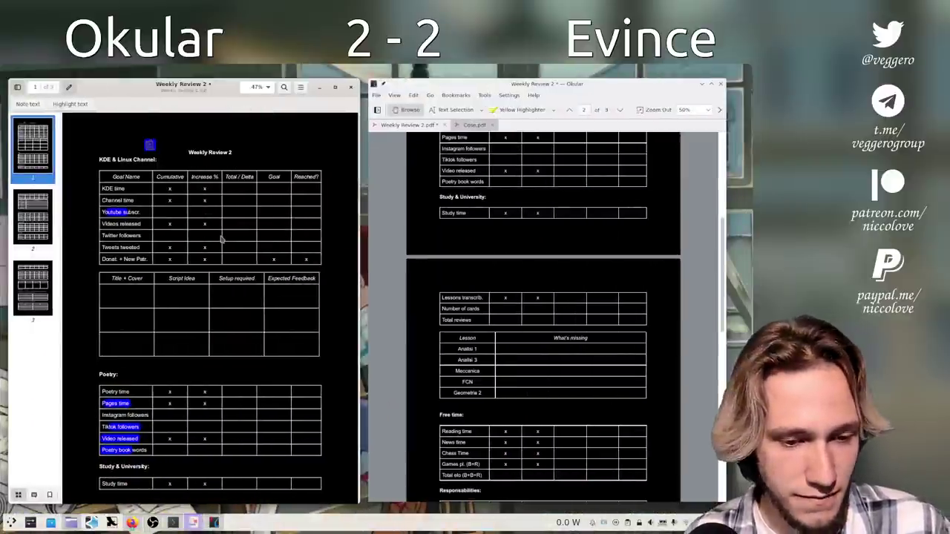
- Check the zoom level choices in both Evince and Okular
left_click(257, 87)
left_click(708, 111)
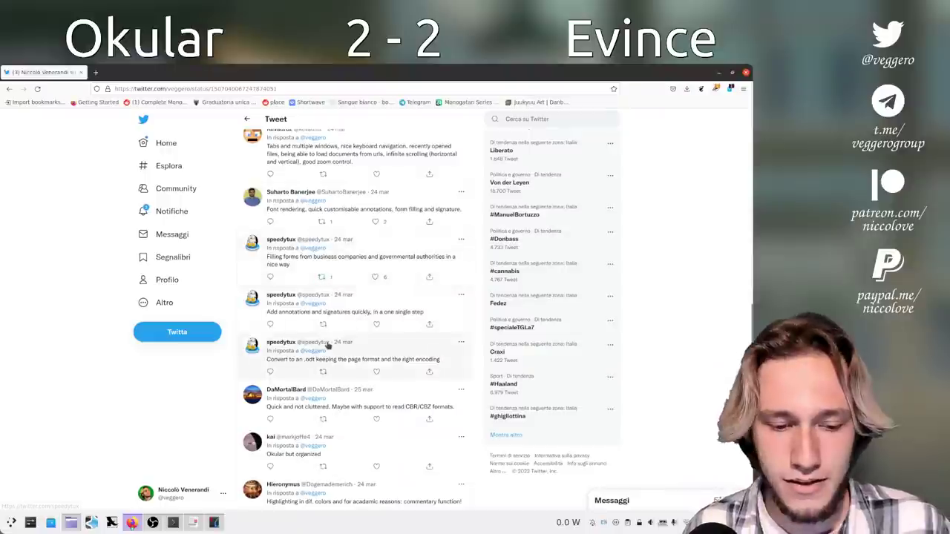
mouse_move(327, 345)
scroll(327, 346, "down", 2)
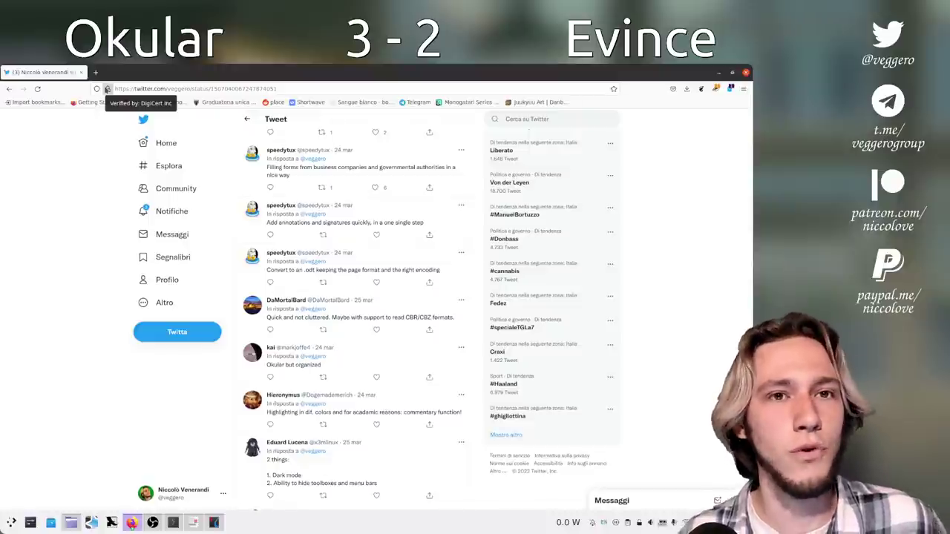
- Load the foersom.com PDF Form Example in a new Firefox tab from the pasted address
left_click(96, 73)
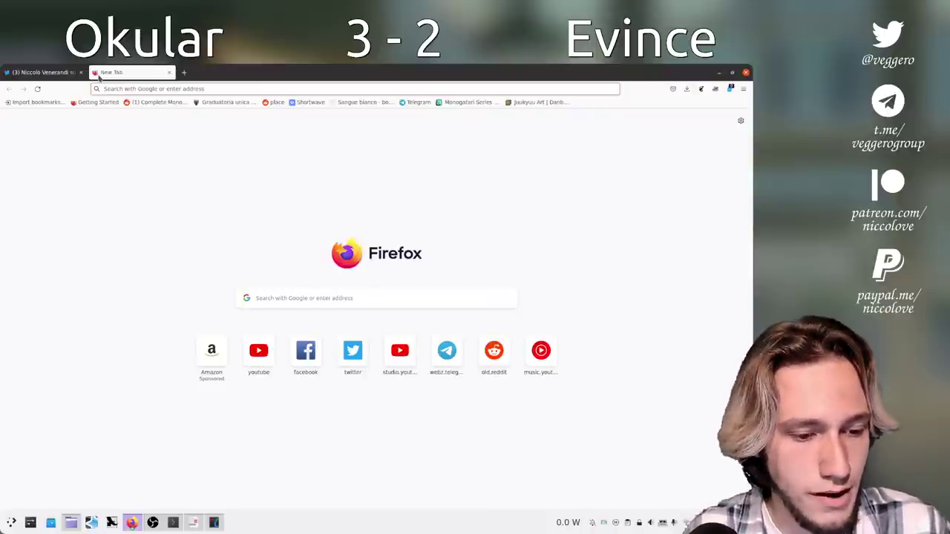
type("https://foersom.com/net/HowTo/data/OoPdfFormExample.pdf")
key("Return")
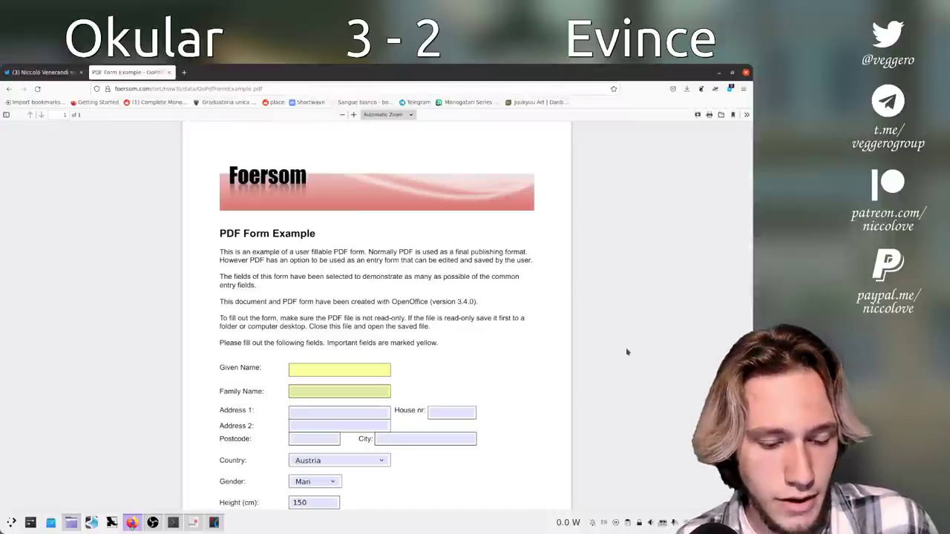
scroll(627, 352, "down", 2)
- Enter 'ueo' in Family Name and copy the form's web address
left_click(340, 315)
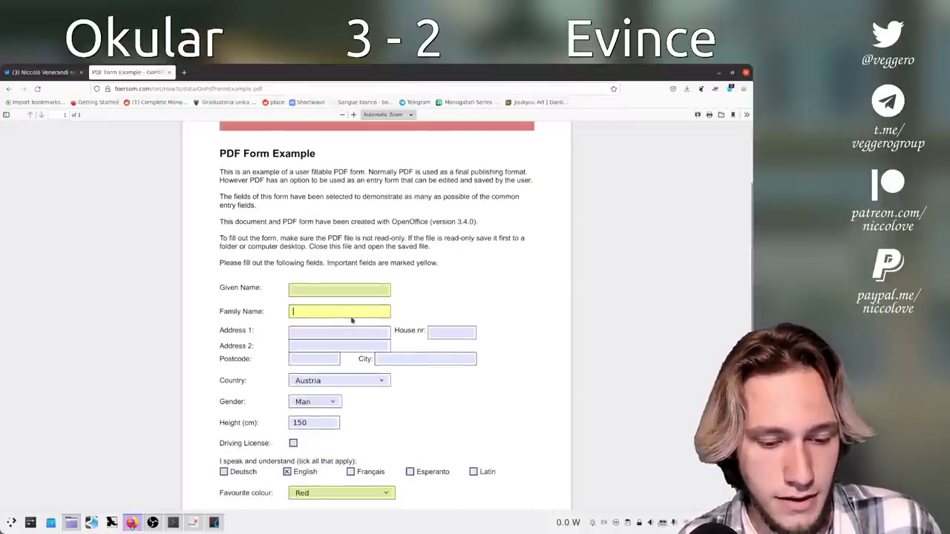
type("ueo")
left_click(425, 278)
scroll(426, 278, "down", 2)
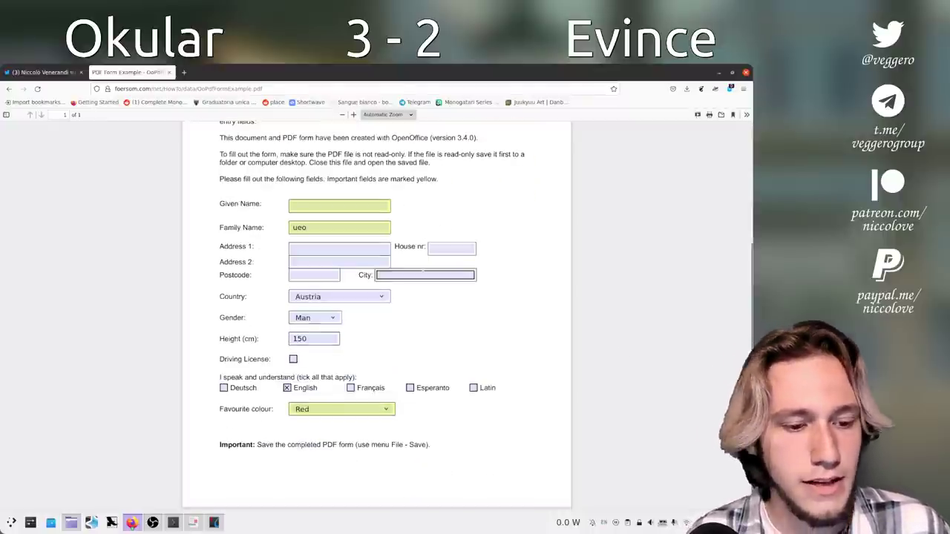
left_click(285, 88)
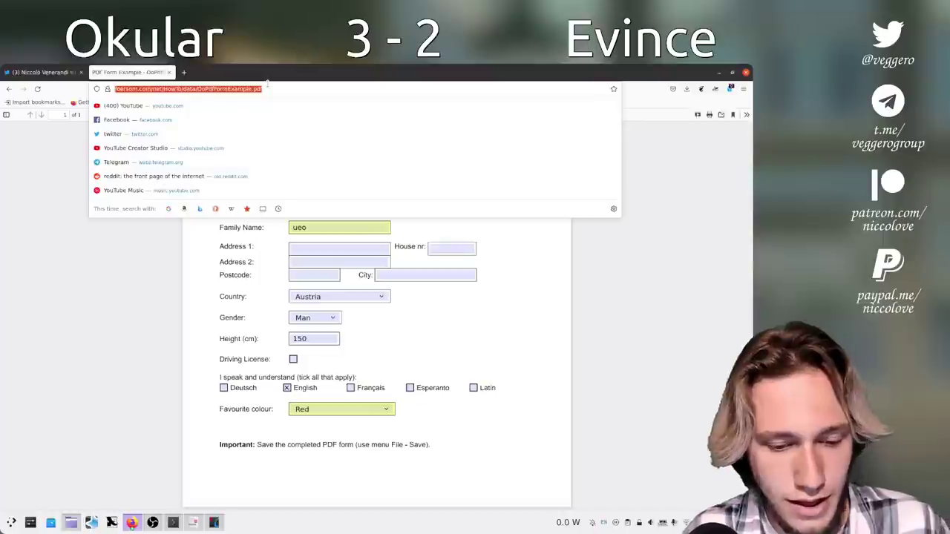
key("alt+Tab")
- Open the pasted form URL with okular from Konsole and show the fillable form fields
type("okular")
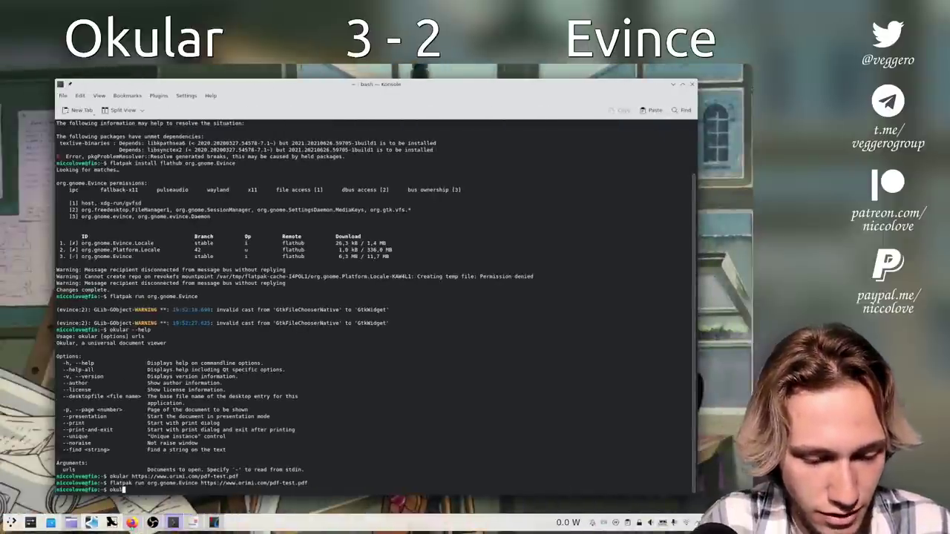
type("http://foersom.com/net/HowTo/data/OoPdfFormExample.pdf")
key("Return")
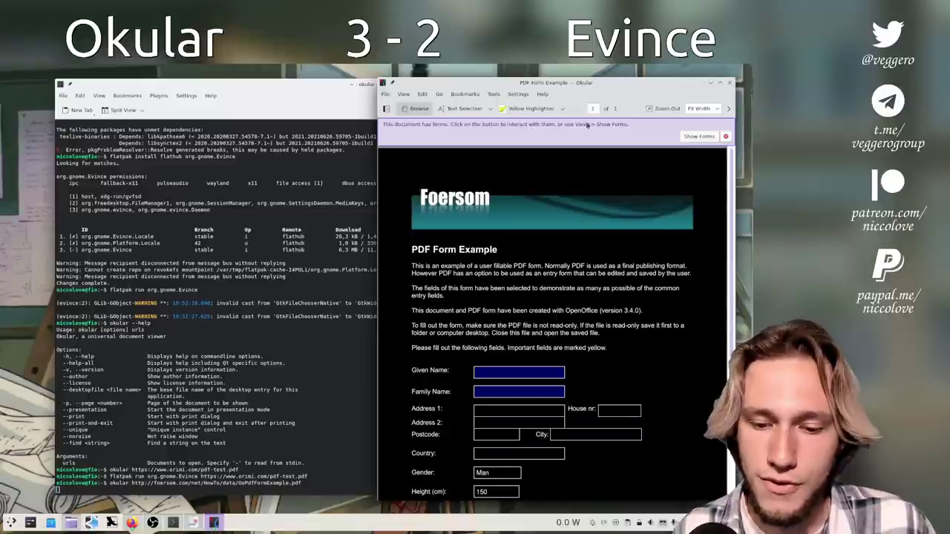
left_click(690, 137)
- Enter a person's given name and family name in the Given Name and Family Name fields
left_click(503, 371)
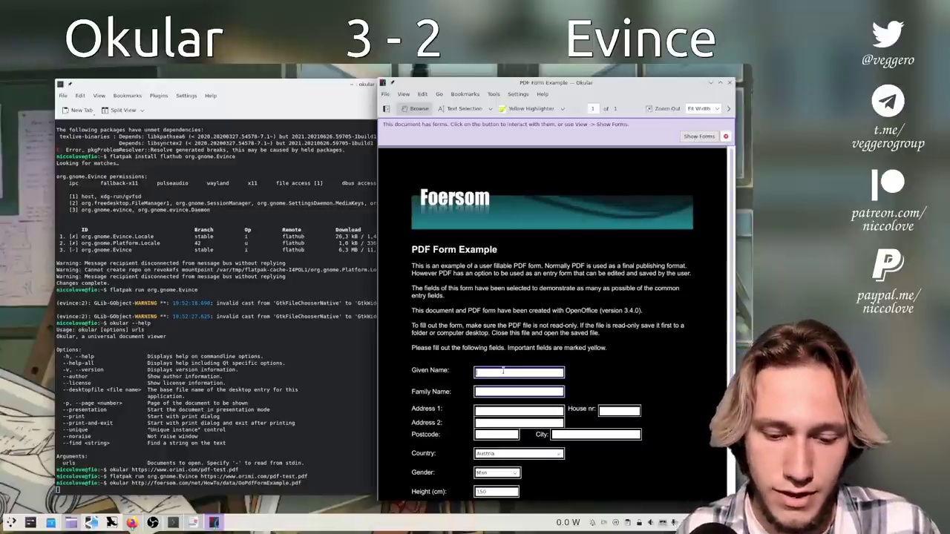
type("Niccolo")
left_click(508, 392)
type("Venerandi")
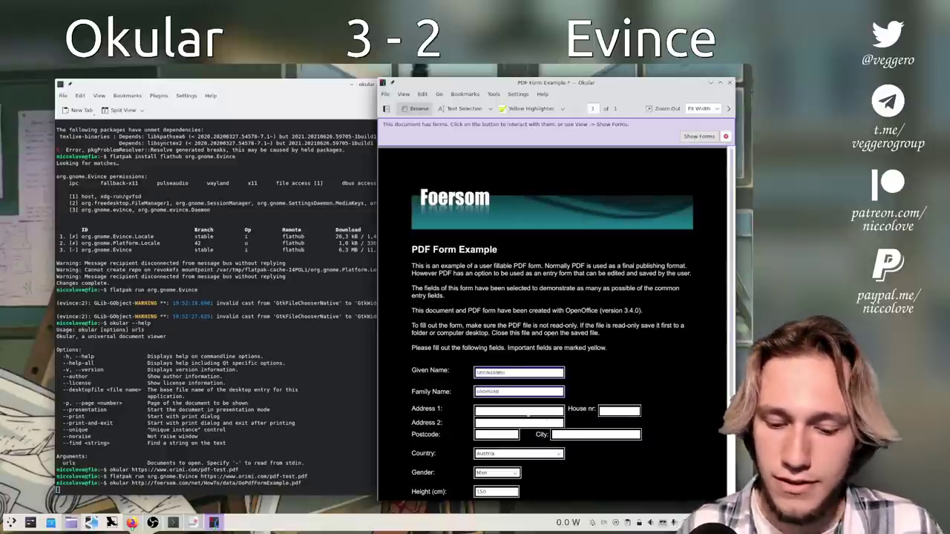
- Tick Driving License and Français, choose Green as favourite colour, and close Okular
scroll(583, 440, "down", 3)
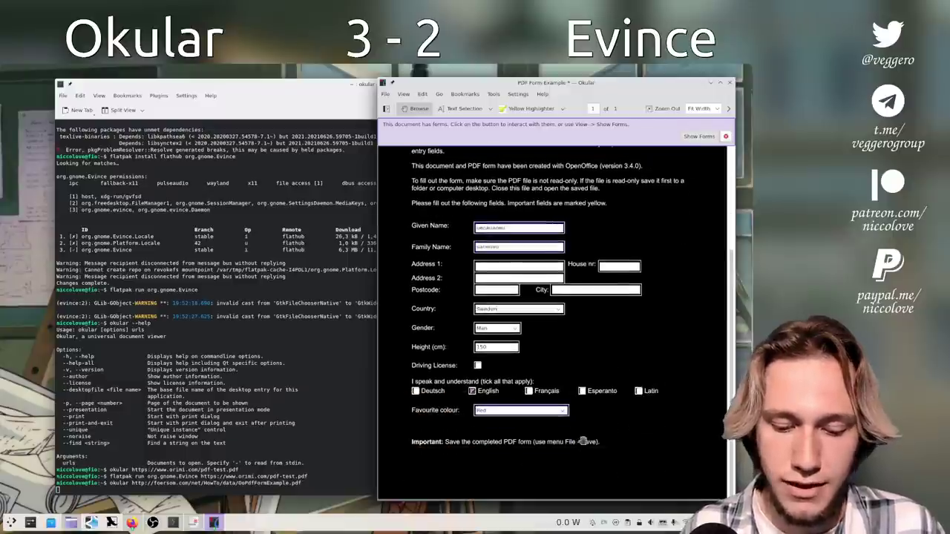
left_click(477, 366)
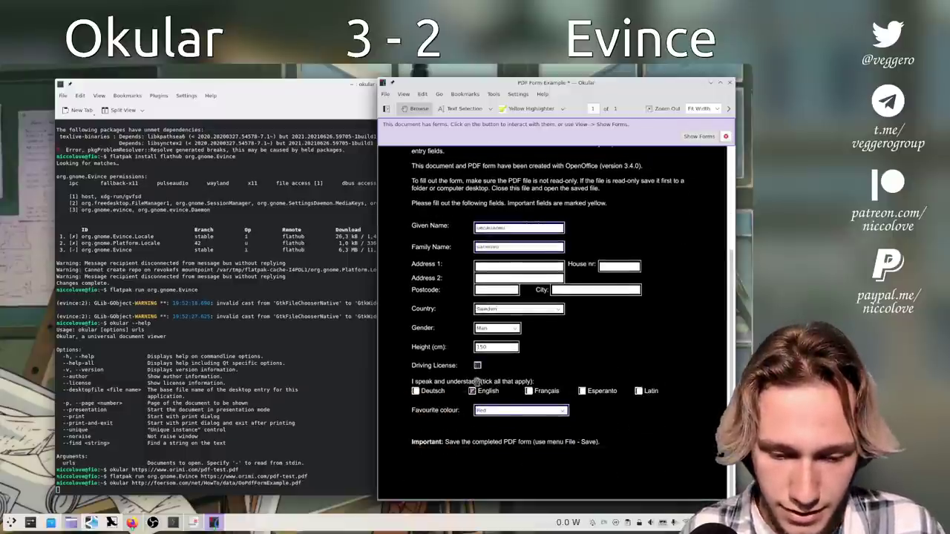
left_click(528, 391)
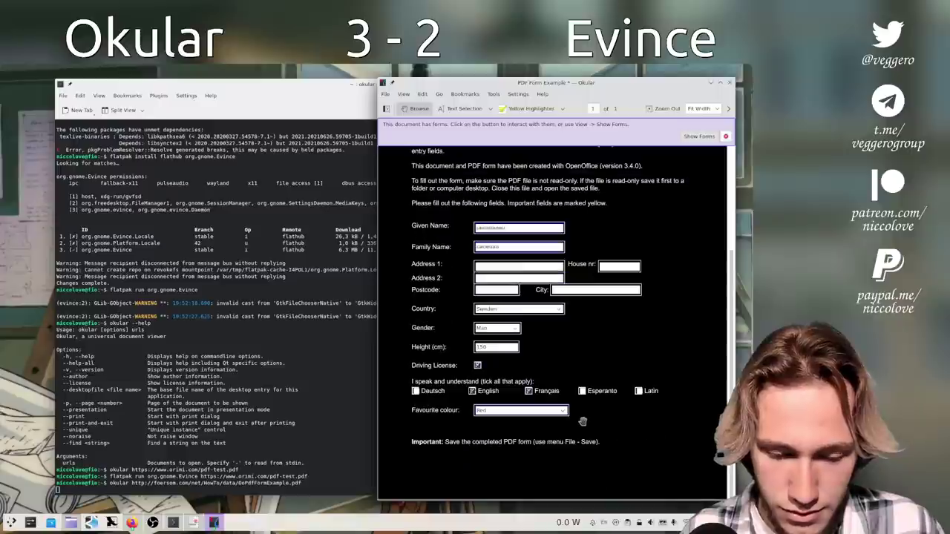
left_click(563, 412)
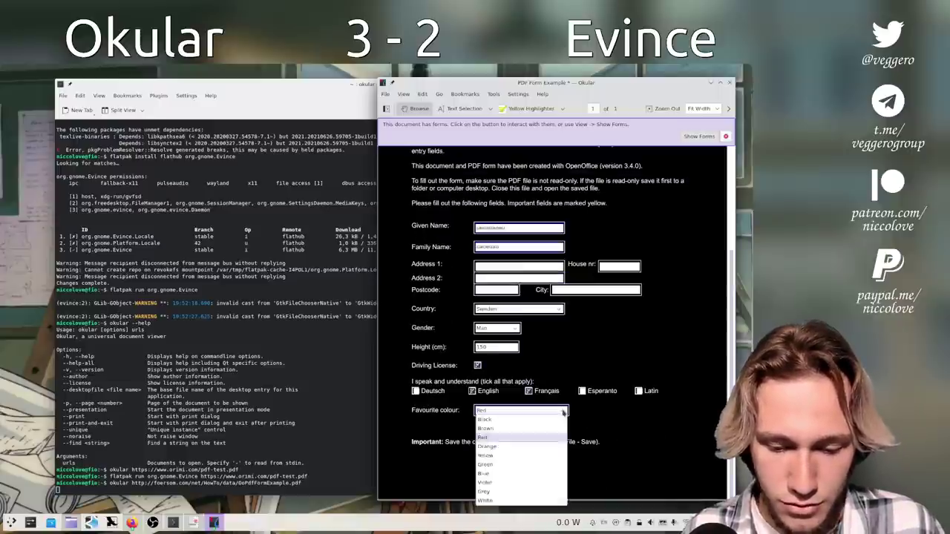
left_click(528, 464)
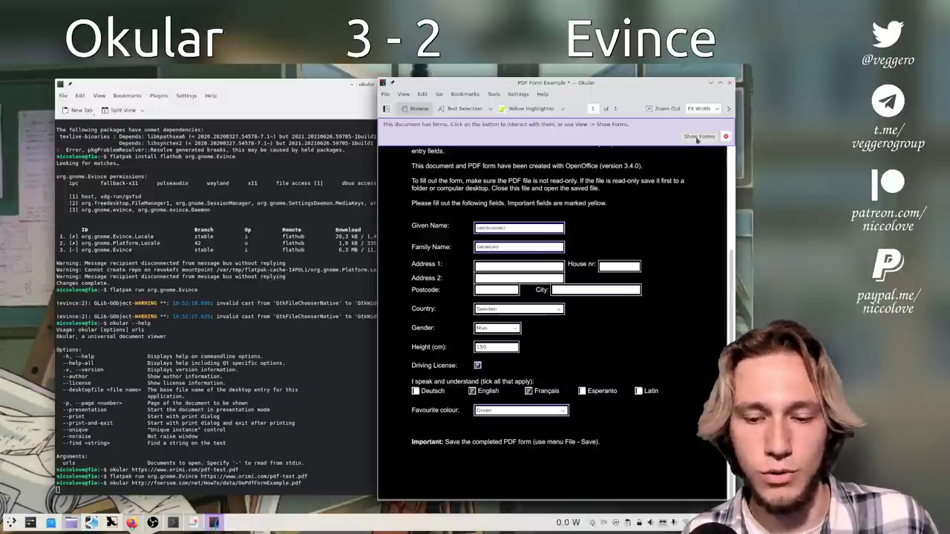
left_click(730, 82)
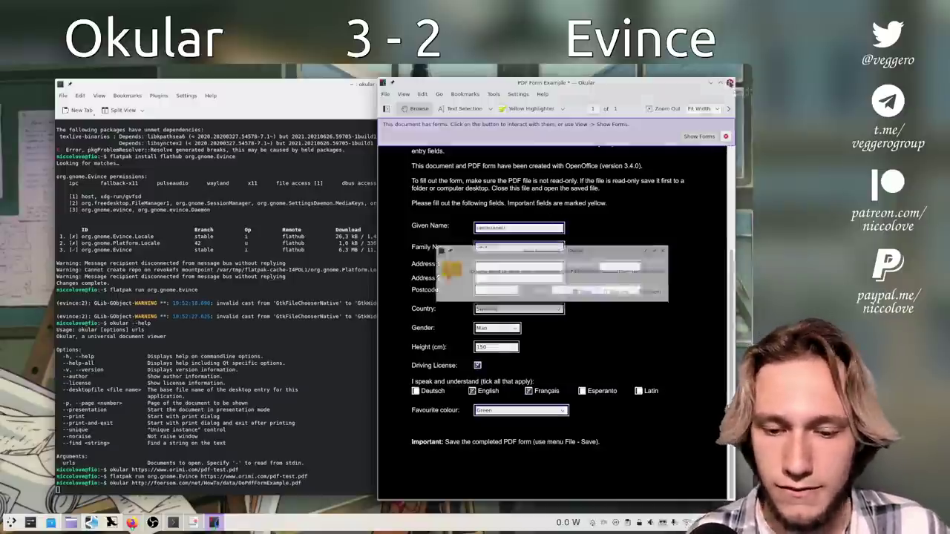
- Let Okular close and rerun the form URL with flatpak run org.gnome.Evince
left_click(622, 291)
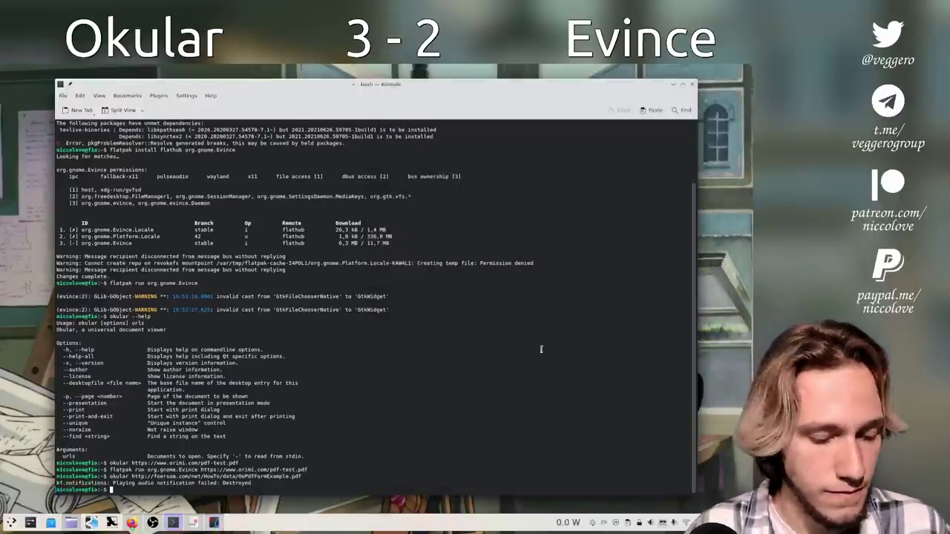
key("Up")
key("ctrl+a")
key("alt+d")
type("flatpak run org.gnome.Evince")
key("Return")
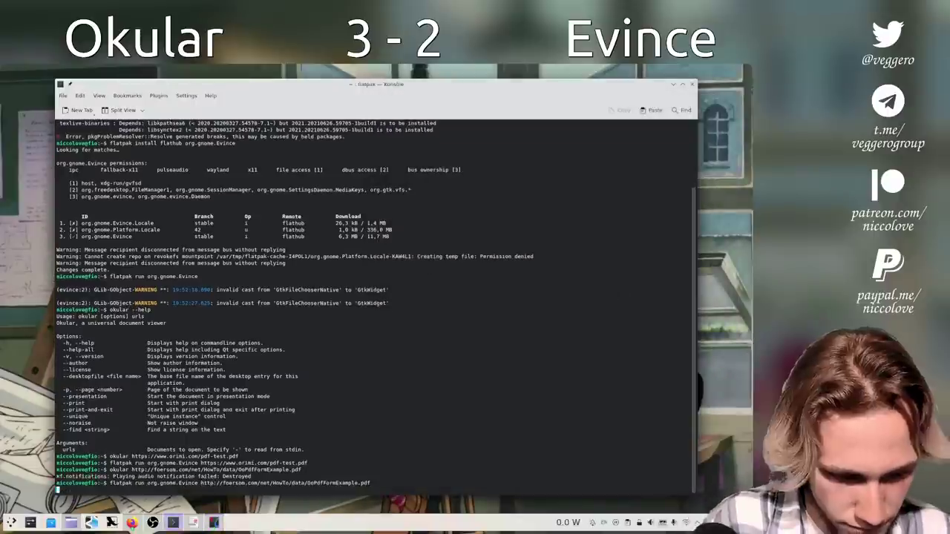
- Type 'uaoeu' into both the Family Name and Address 1 fields
left_click(403, 308)
type("uaoeu")
key("Tab")
type("uaoeu")
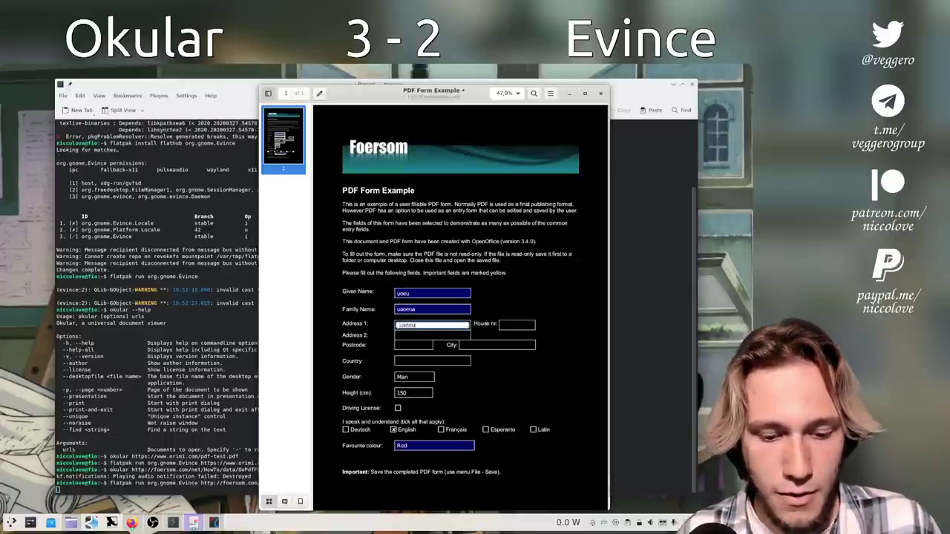
- Tick and untick Driving License and Latin, then choose Black as favourite colour
left_click(397, 408)
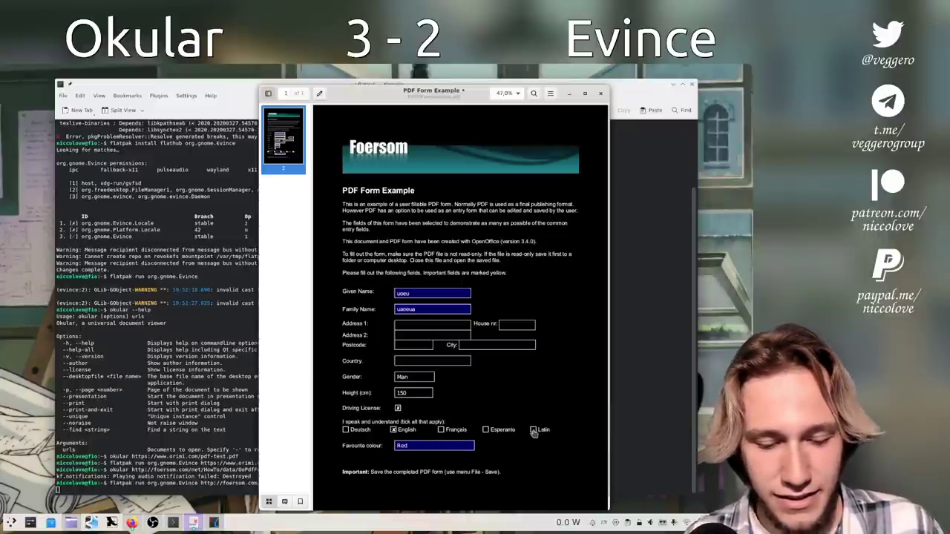
left_click(533, 431)
left_click(397, 408)
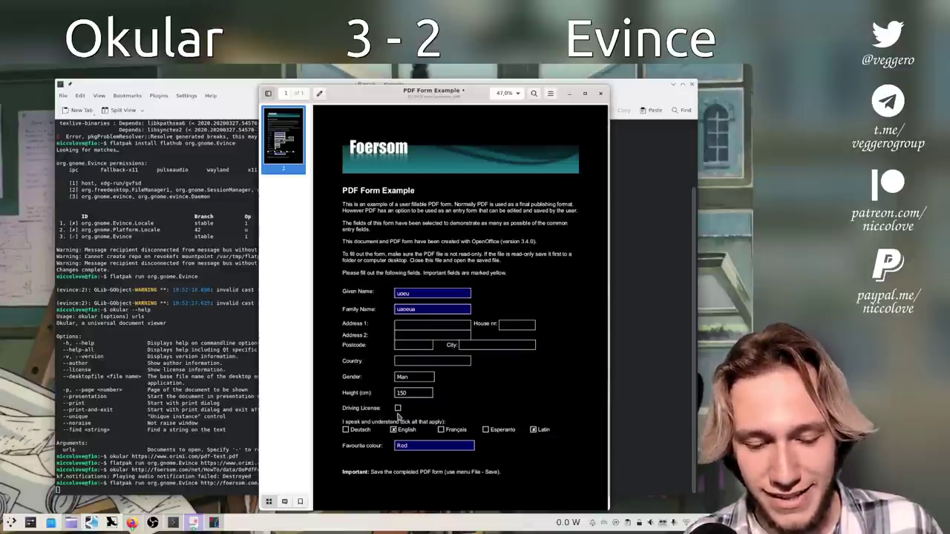
left_click(531, 431)
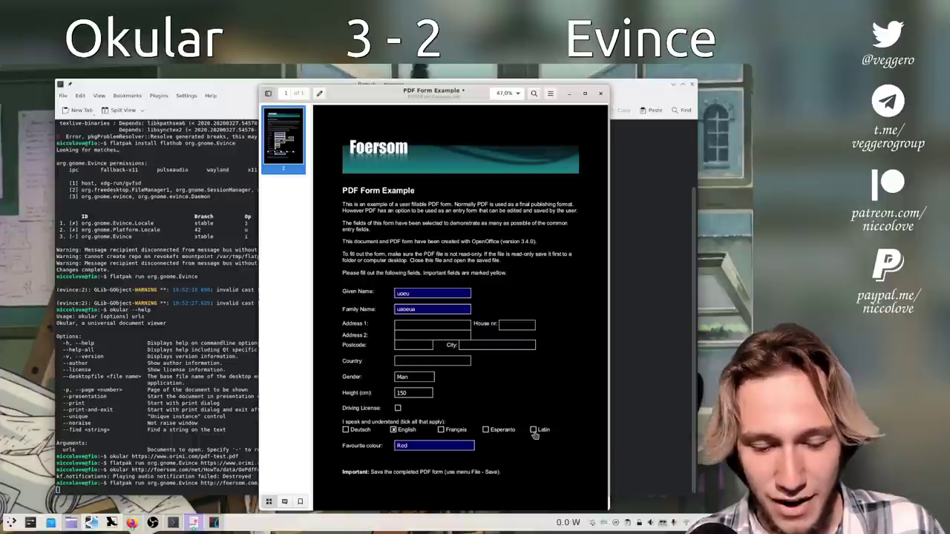
left_click(434, 445)
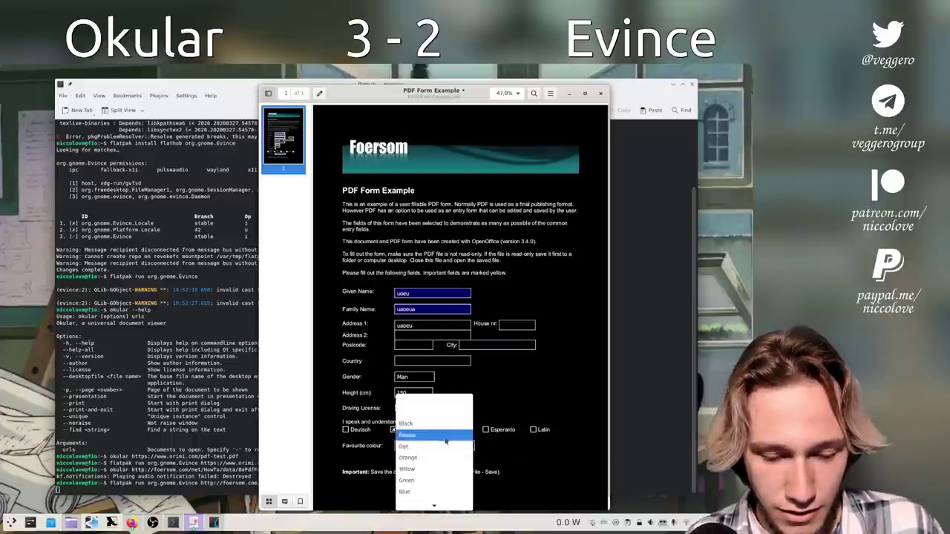
left_click(435, 423)
scroll(511, 475, "down", 1)
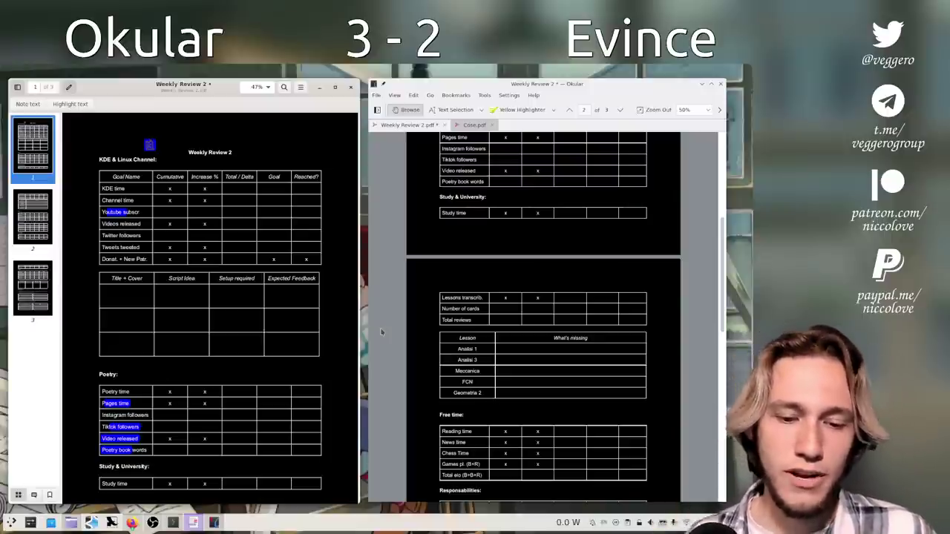
- Bring Okular's Weekly Review 2 forward and zoom in to 125% on the page 2 tables
left_click(600, 360)
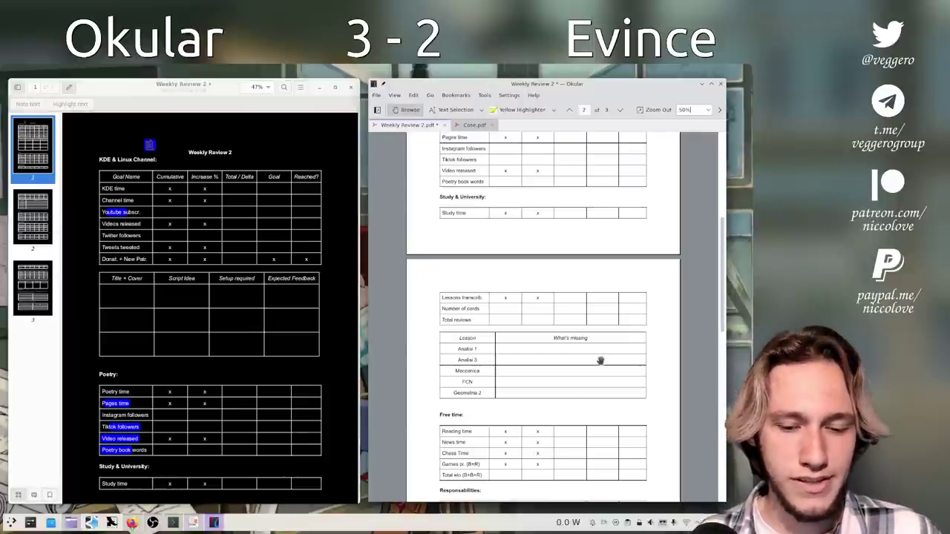
left_click_drag(554, 286, 553, 281)
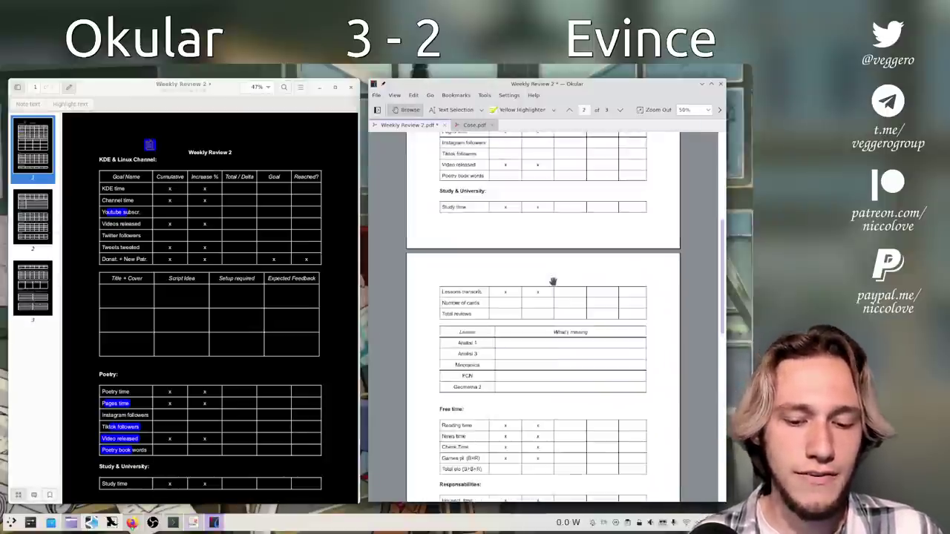
scroll(553, 281, "up", 4)
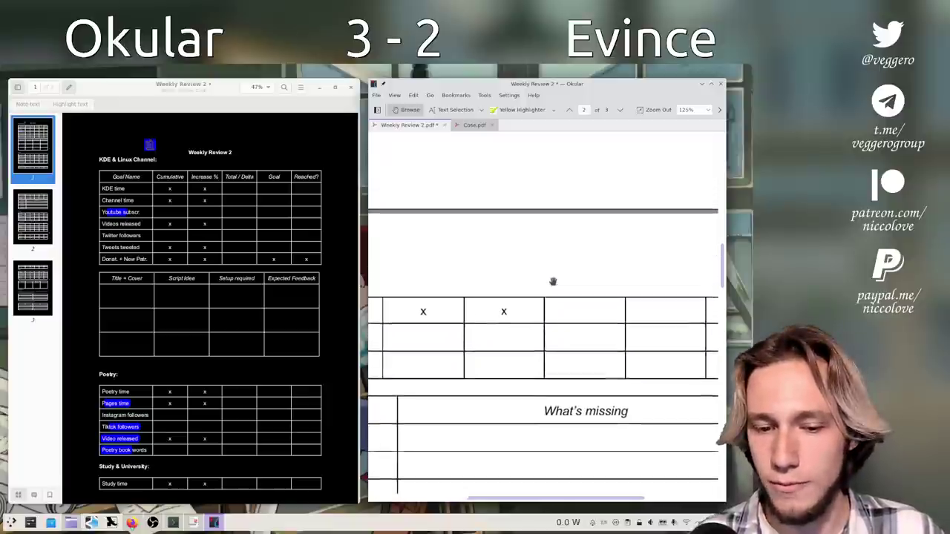
scroll(552, 281, "up", 2)
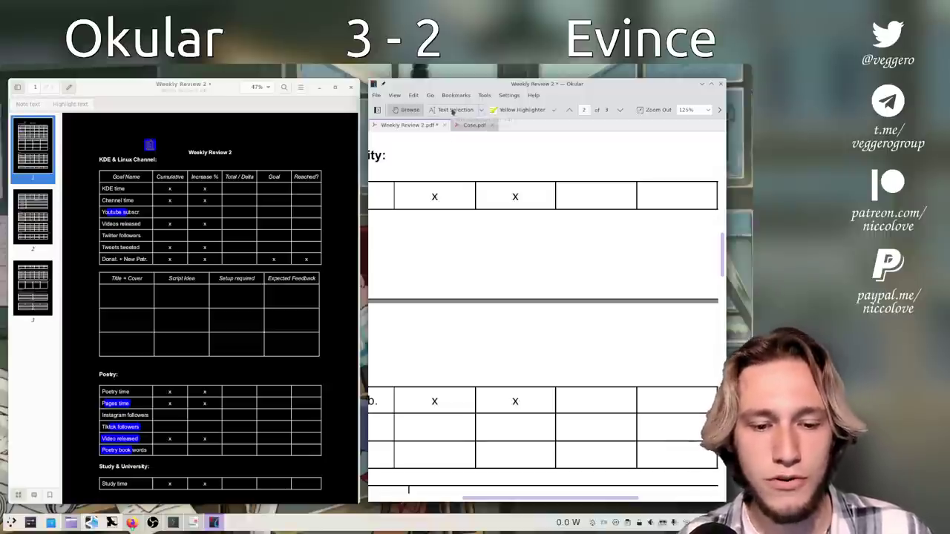
- Bring up Okular's full annotation toolbar
left_click(553, 110)
left_click(536, 197)
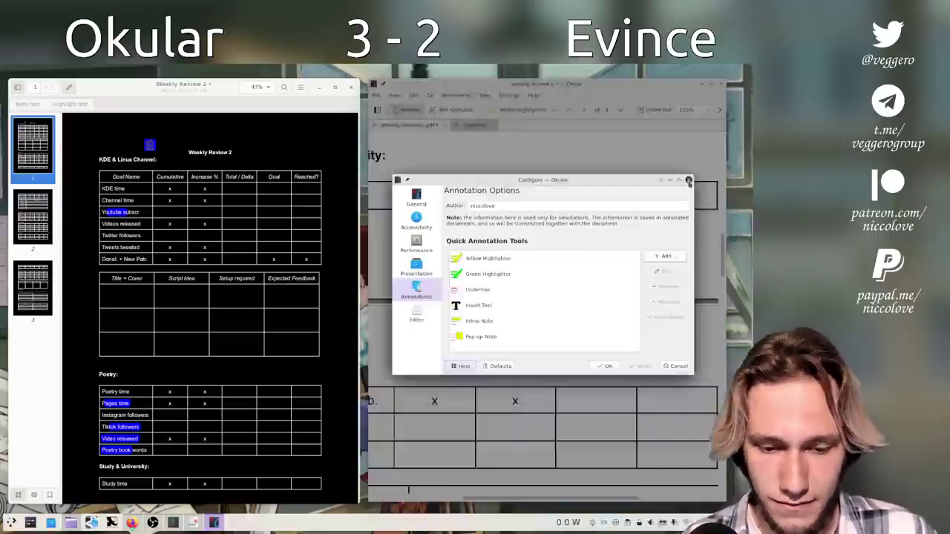
key("Escape")
left_click(554, 110)
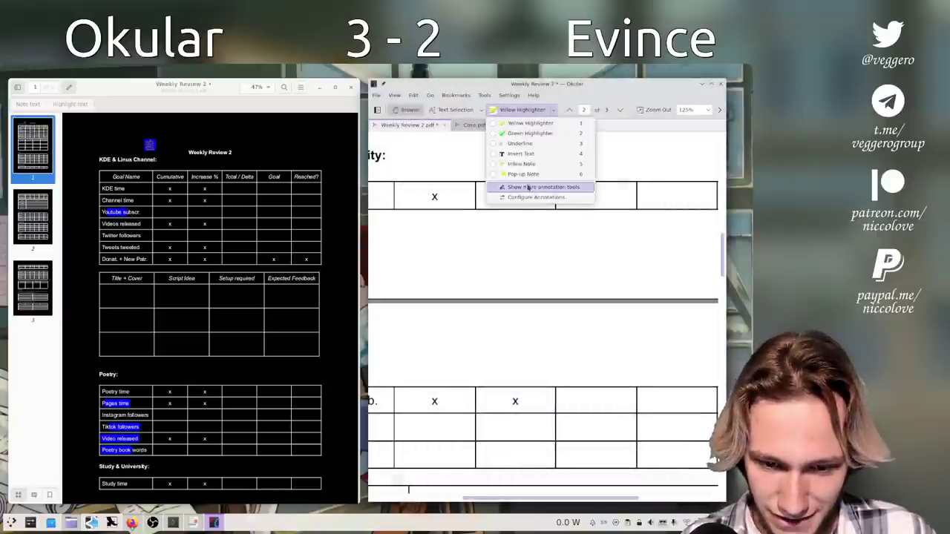
left_click(532, 187)
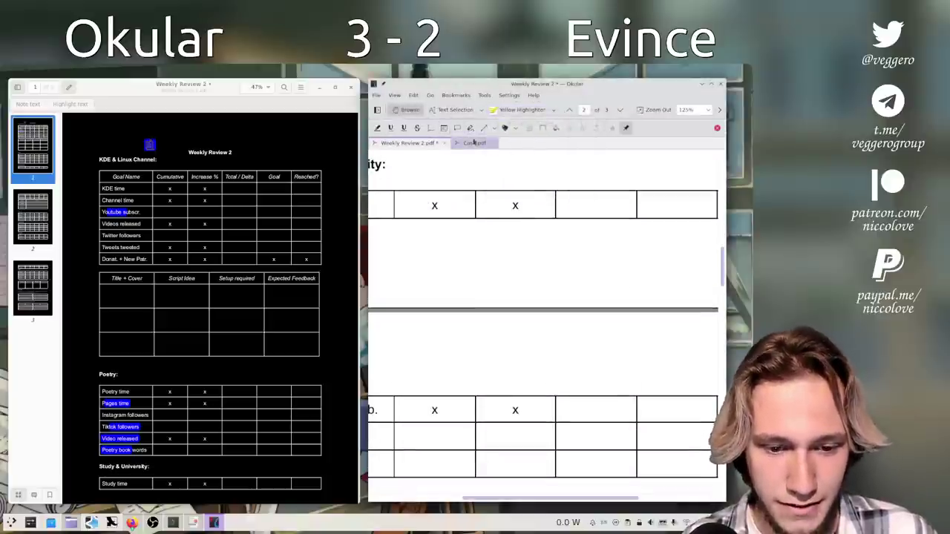
- Add typewriter text 'uaoeuuntaoheuntha' below the yellow note on page 2, then hide the annotation tools
left_click(470, 127)
left_click_drag(433, 274, 433, 371)
type("uaoeuuntaoheuntha")
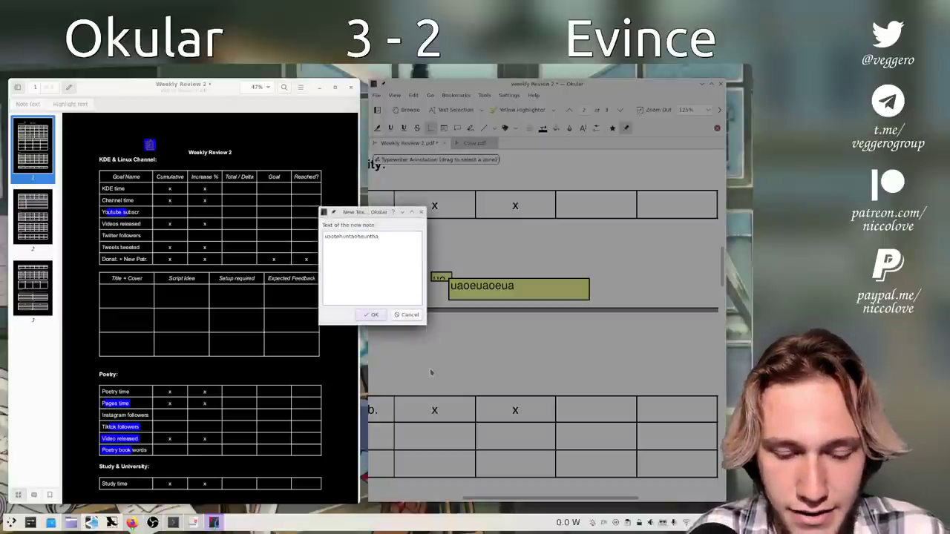
key("ctrl+Return")
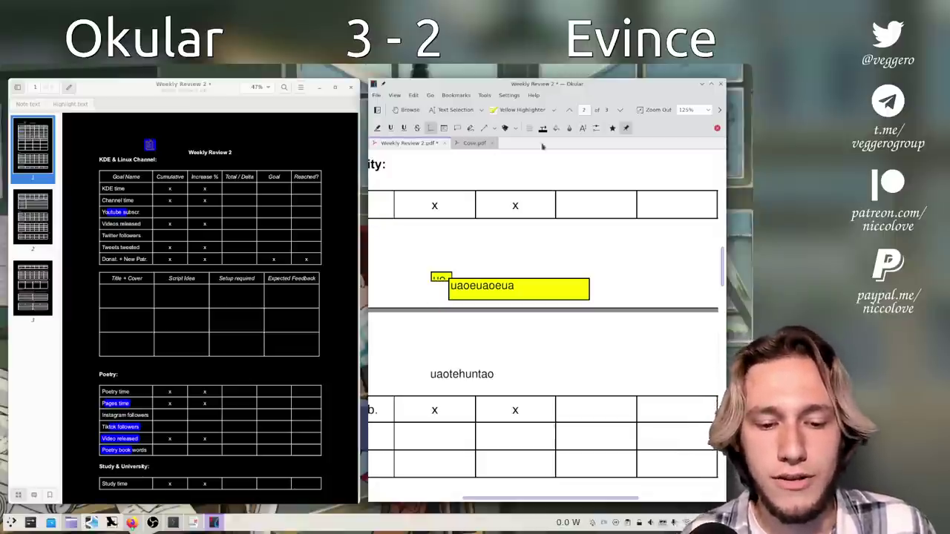
left_click(717, 127)
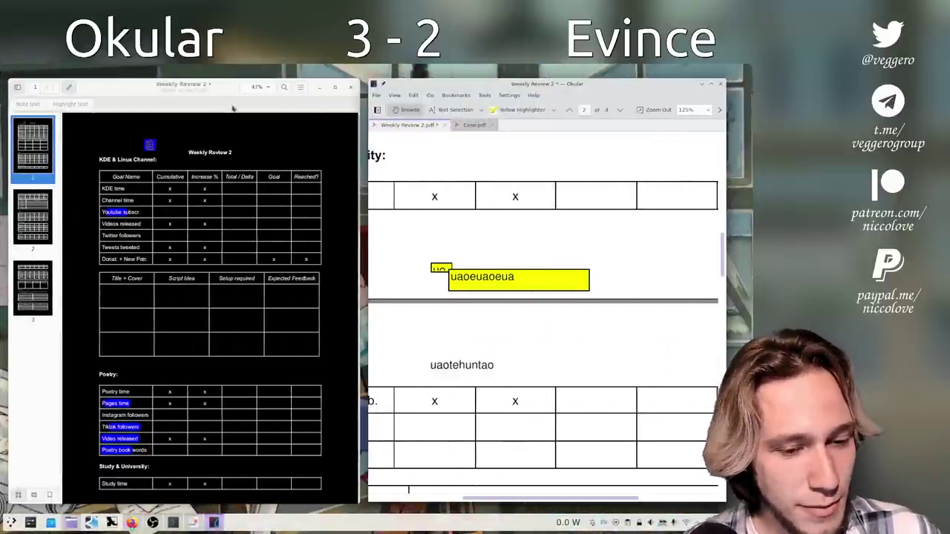
- Turn off Evince's Night Mode and select text across its first table
left_click(300, 88)
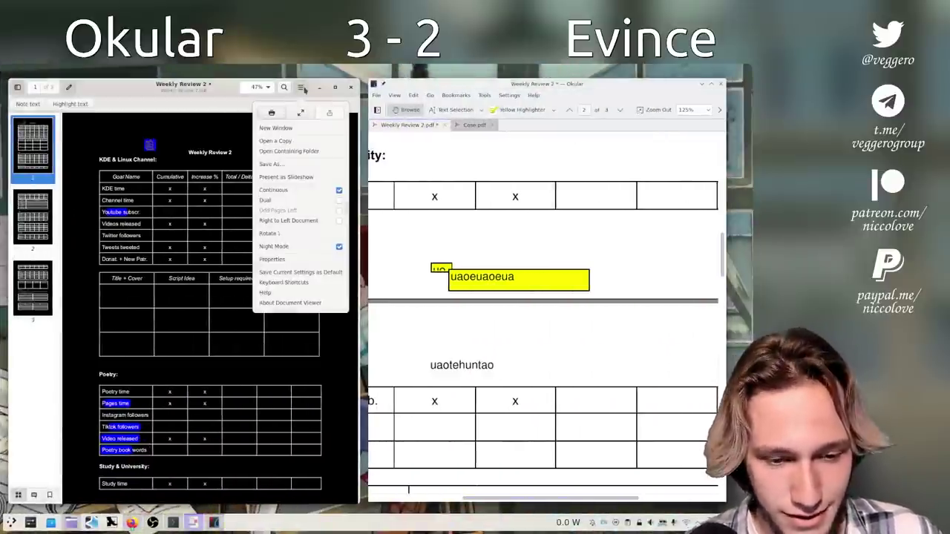
left_click(319, 245)
key("Escape")
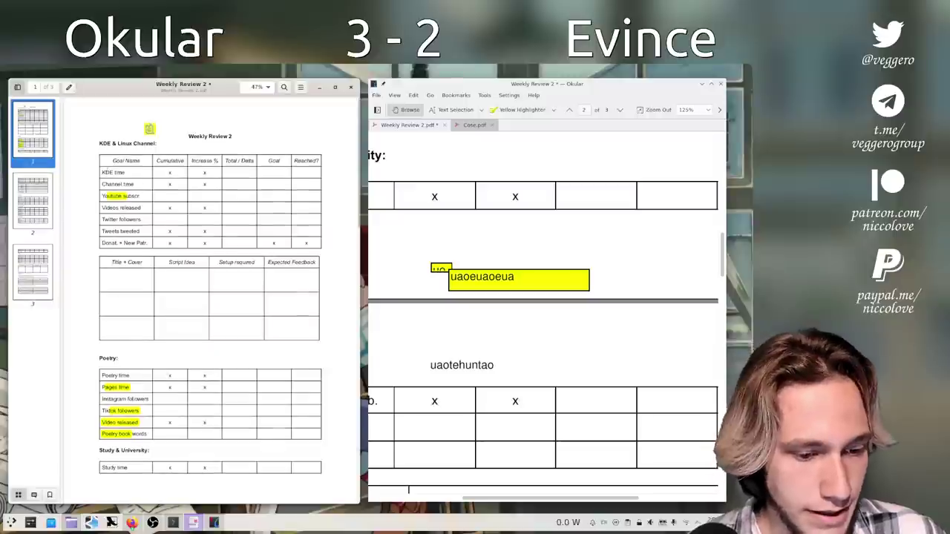
left_click_drag(101, 172, 221, 313)
scroll(483, 371, "down", 2, "ctrl")
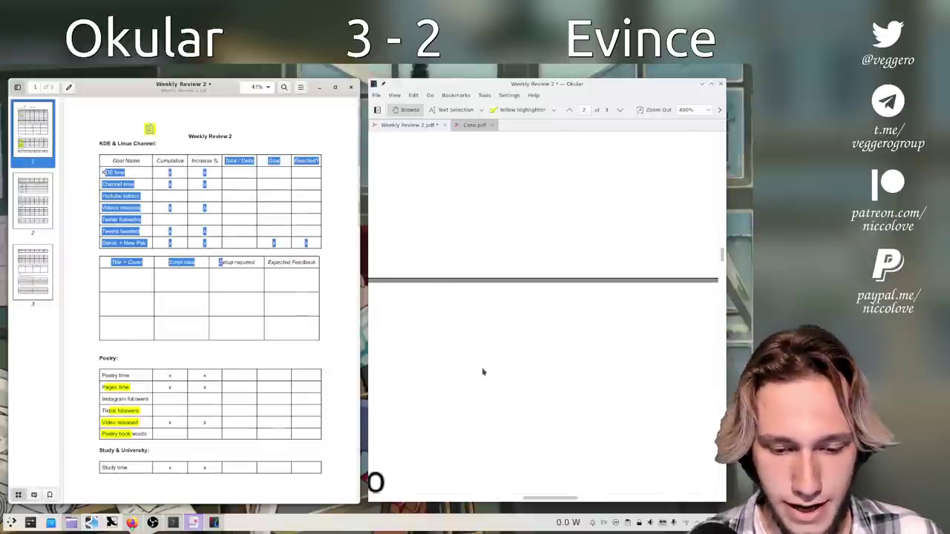
scroll(482, 372, "down", 1)
scroll(495, 282, "up", 6)
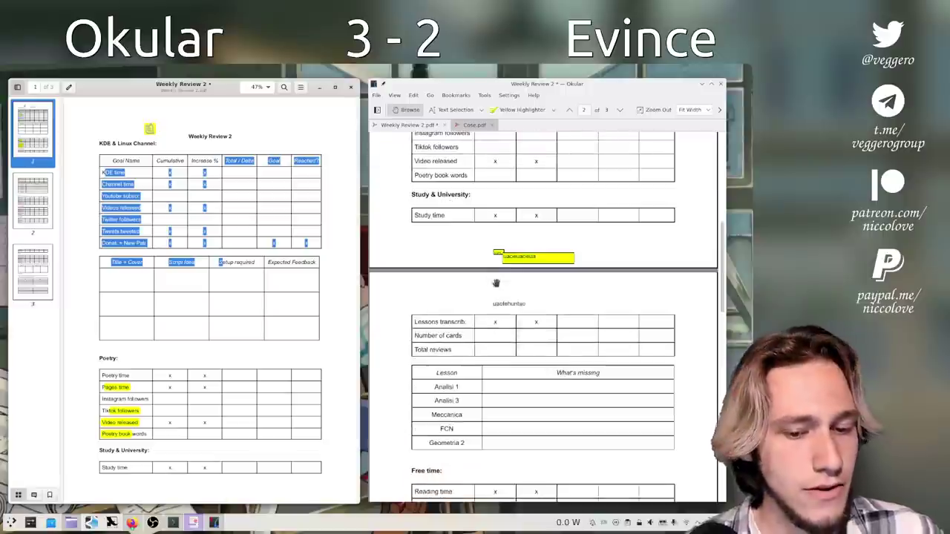
- In Okular, select text from the title through the first table, then clear the selection
left_click(453, 109)
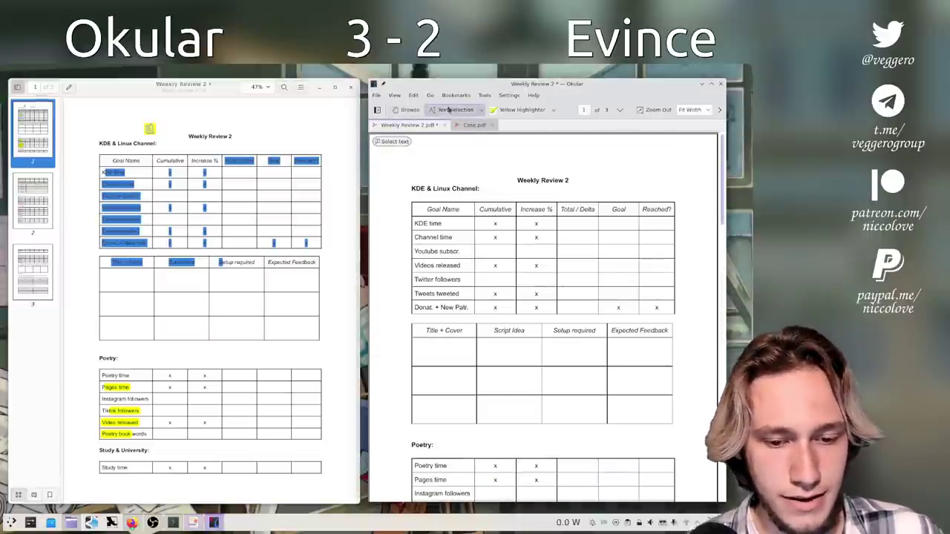
left_click_drag(411, 175, 481, 380)
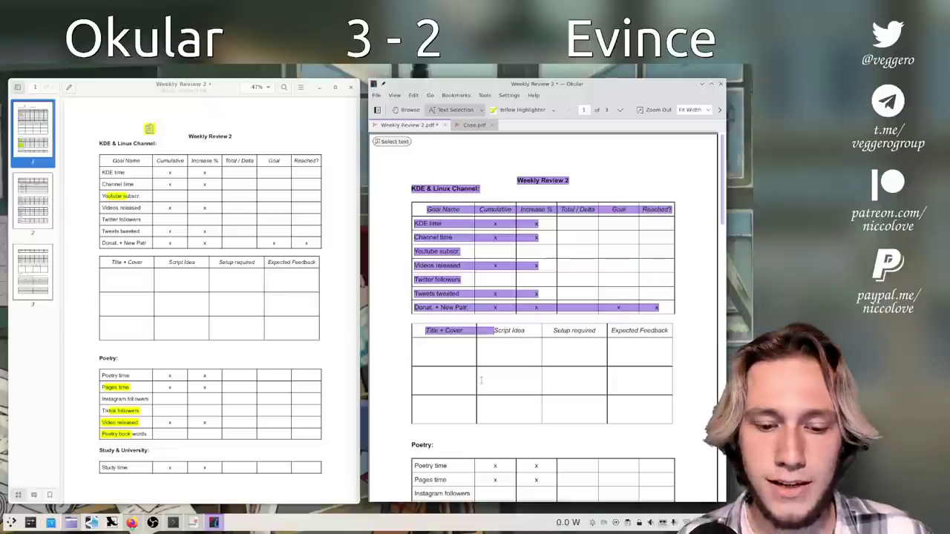
left_click(481, 380)
- Copy the Goal Name column text with Okular's area selection; select the same entries in Evince
left_click(481, 110)
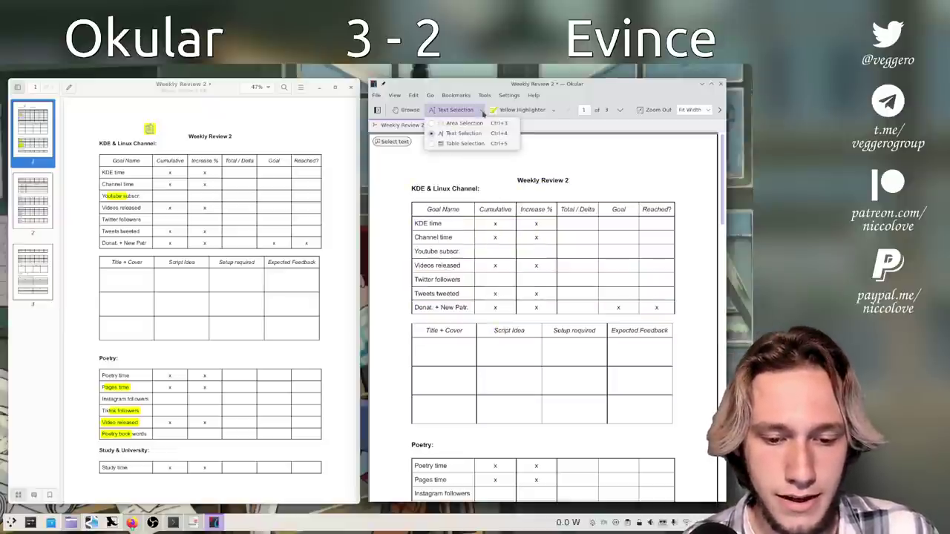
left_click(465, 123)
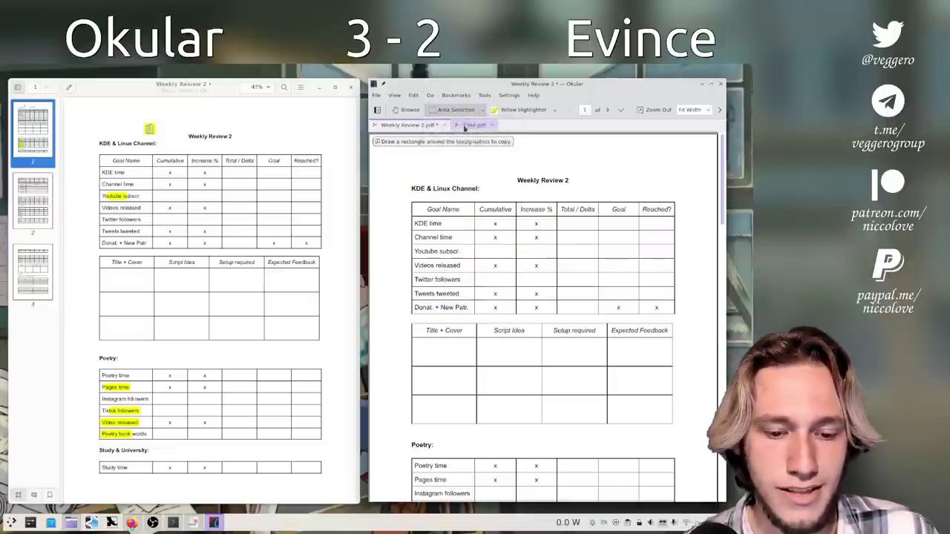
left_click_drag(407, 213, 482, 319)
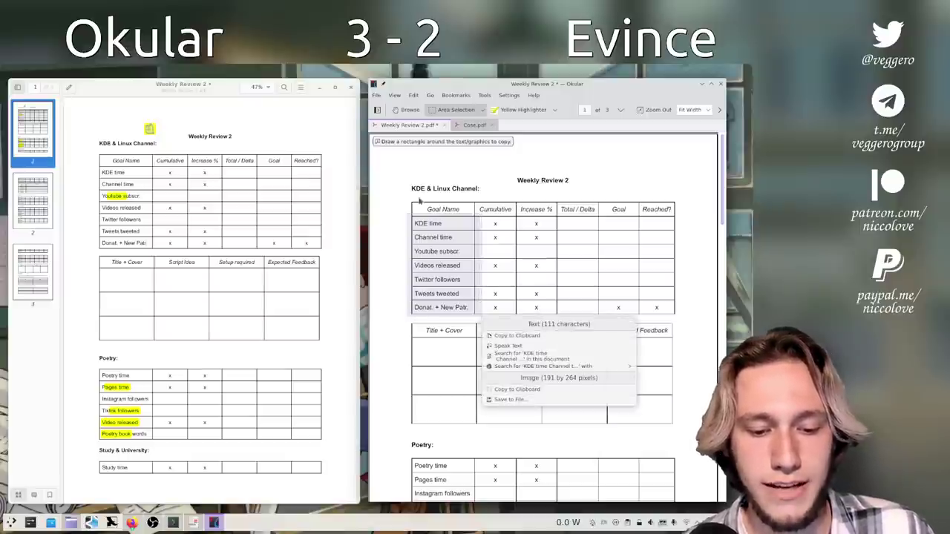
left_click(518, 336)
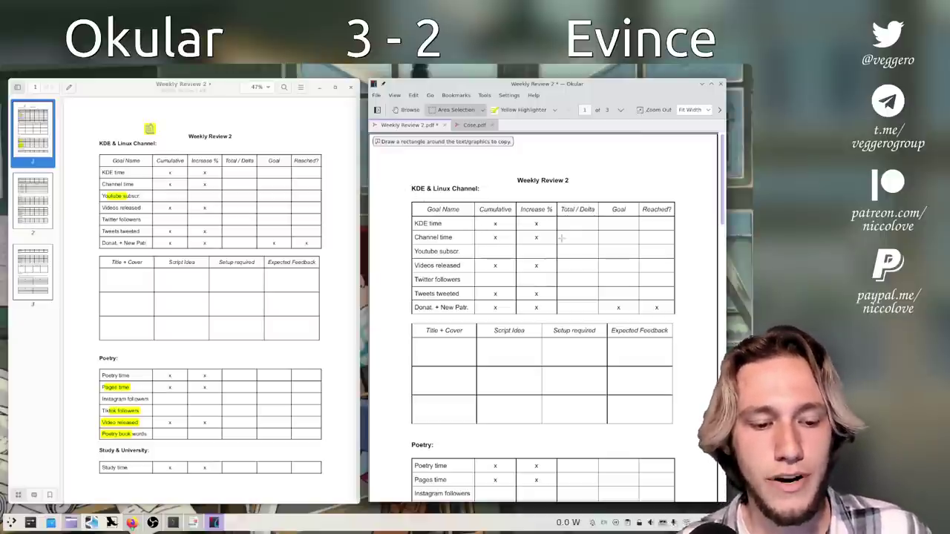
left_click_drag(102, 171, 149, 245)
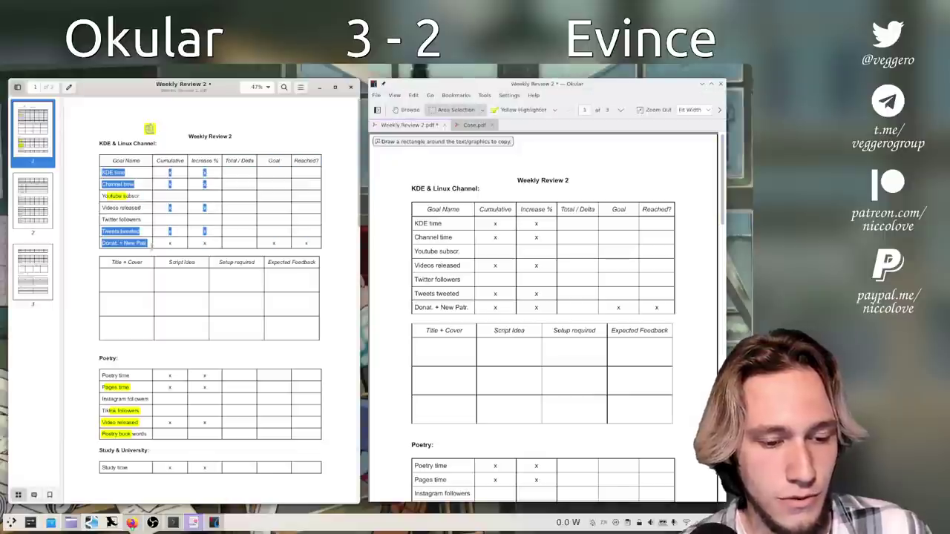
- Table-select the KDE & Linux Channel table, add two column dividers, then clear it
left_click(456, 110)
left_click(454, 146)
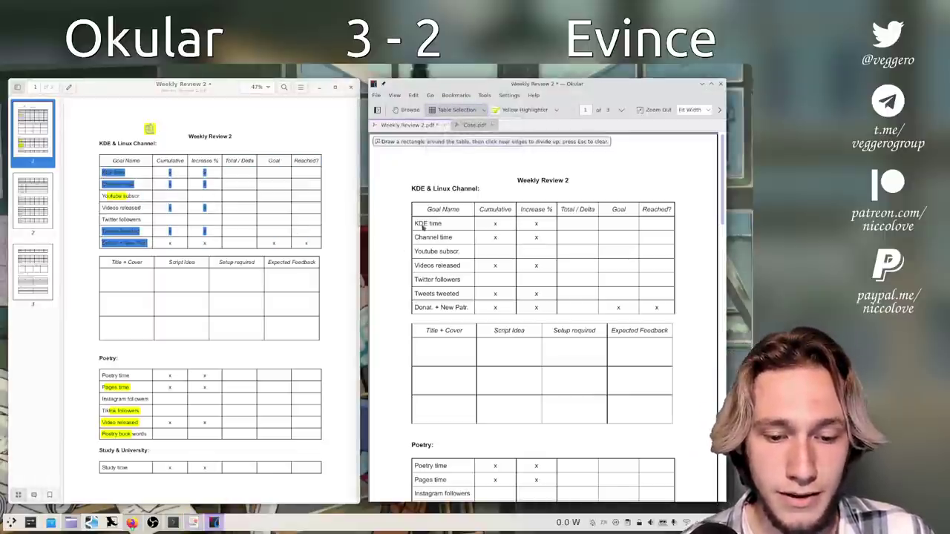
left_click_drag(417, 219, 460, 297)
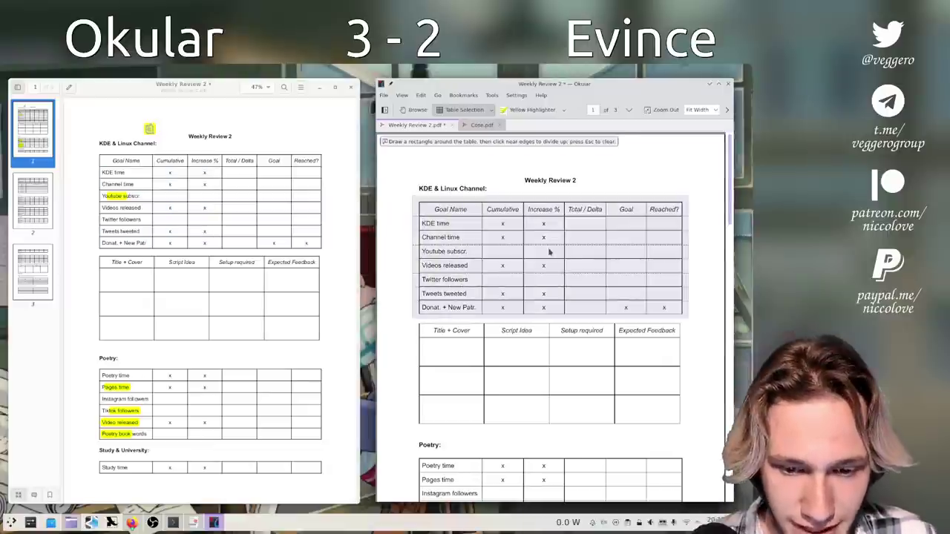
left_click(482, 205)
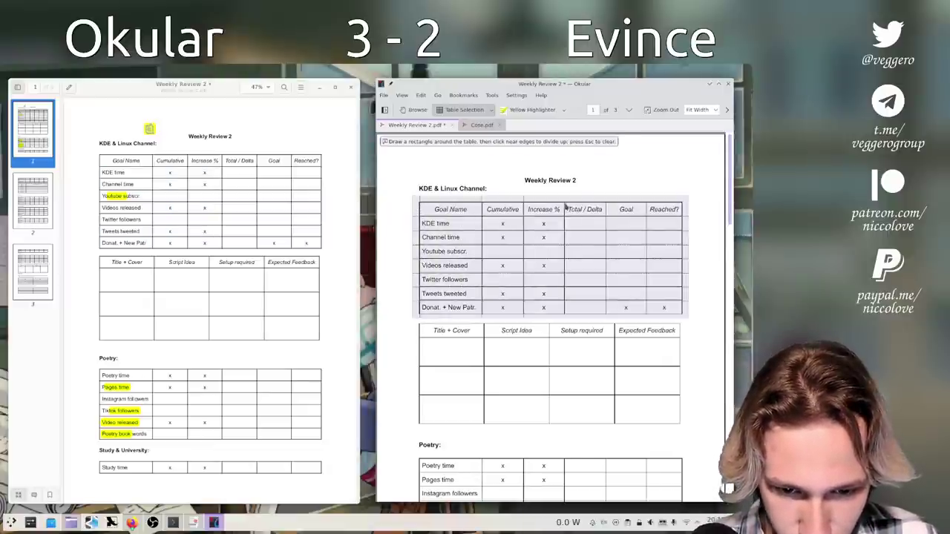
left_click(608, 208)
key("Escape")
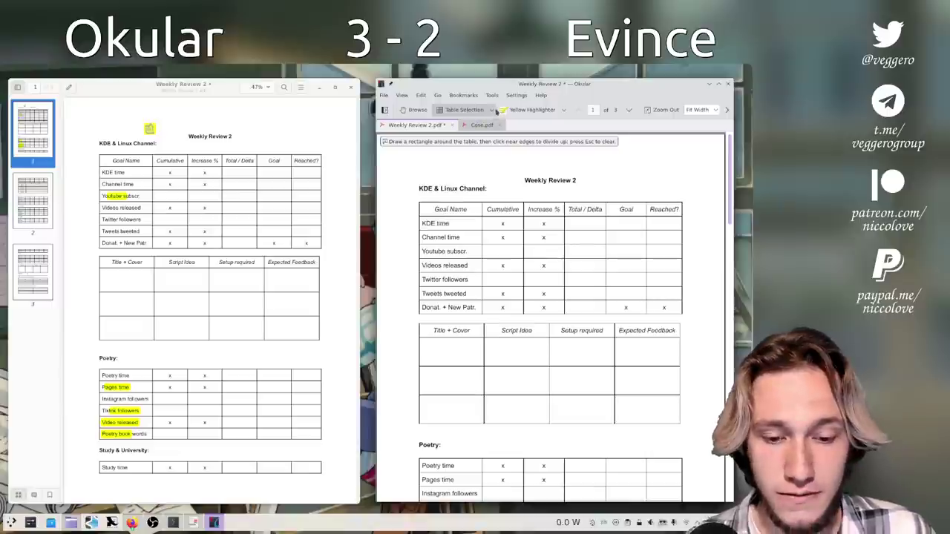
- Return to area selection and mark the heading and top-left corner of the first table
left_click(491, 110)
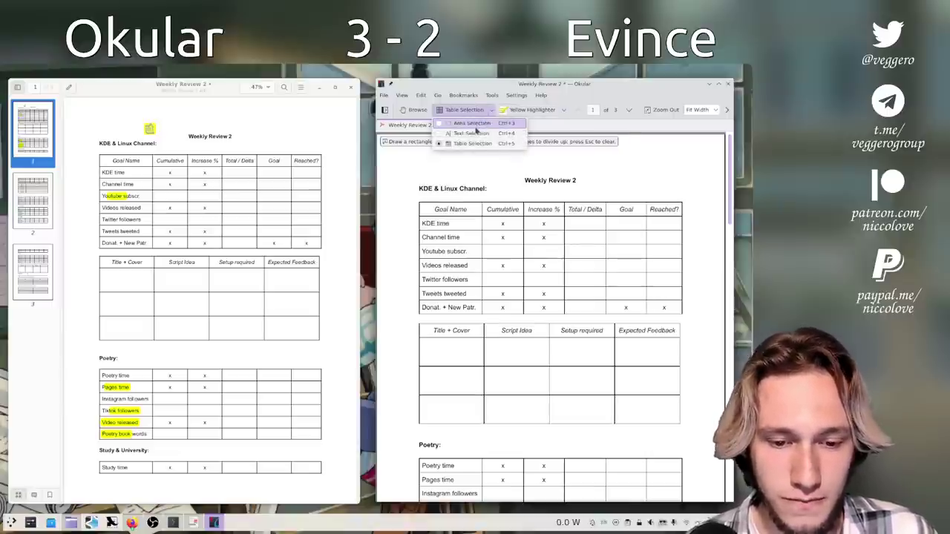
left_click(476, 124)
left_click_drag(404, 163, 502, 251)
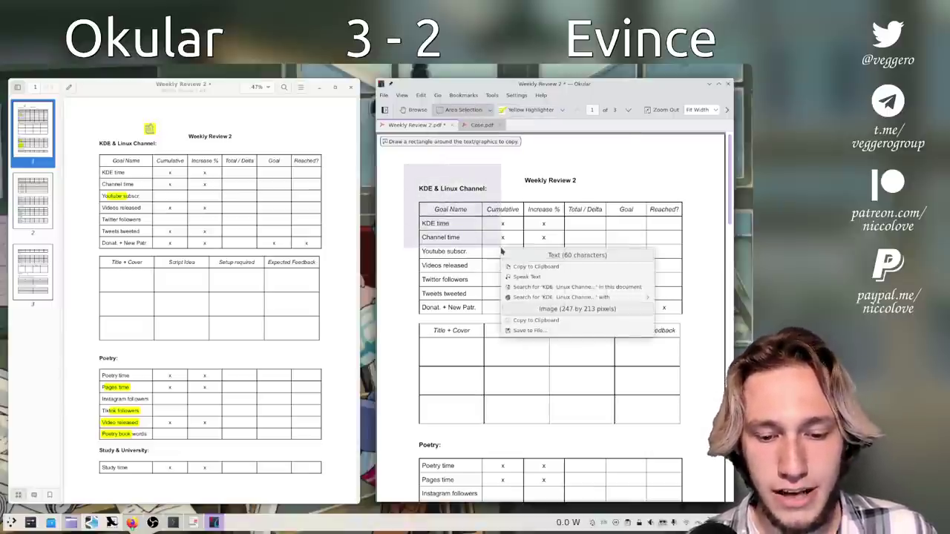
- Copy the marked 247×213 area to the clipboard as an image
left_click(534, 322)
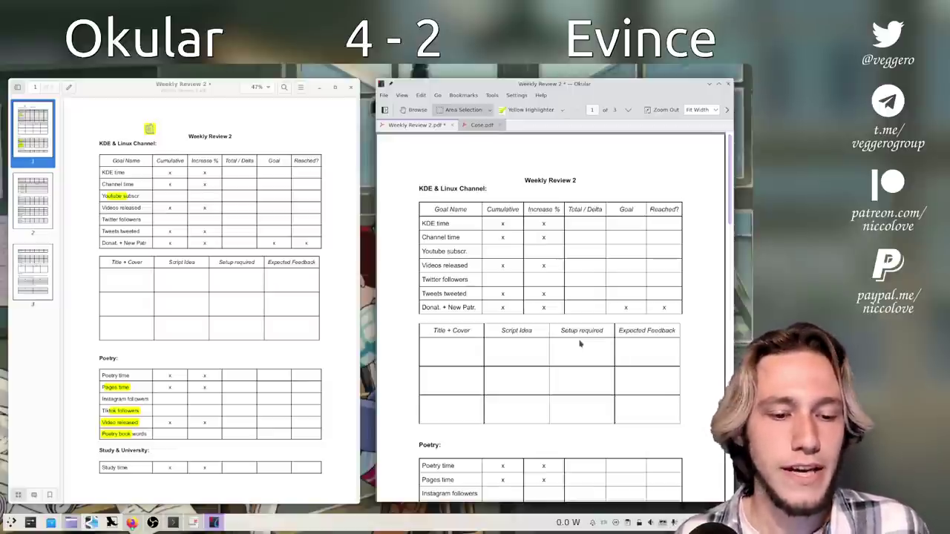
- Focus Evince, then hide Okular's menu bar with Ctrl+M
left_click(223, 94)
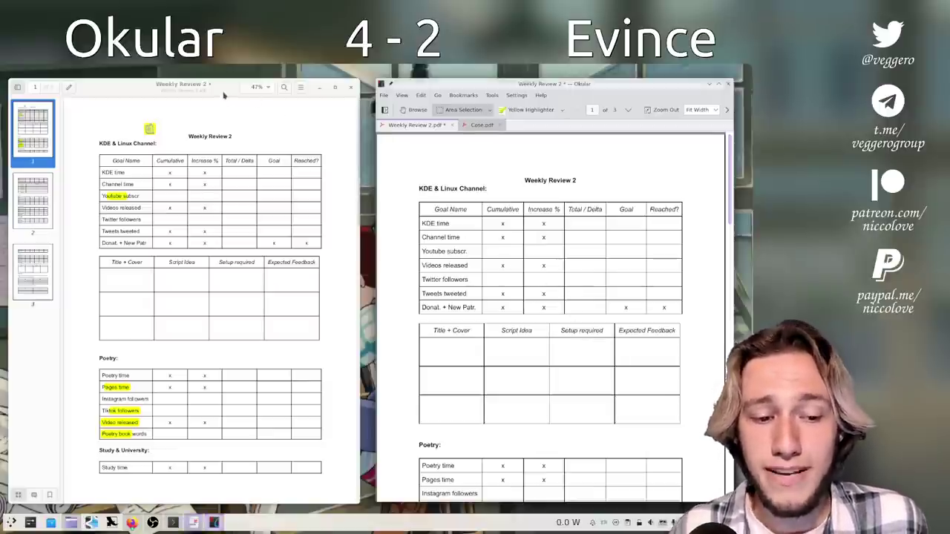
left_click(388, 97)
key("Escape")
key("ctrl+m")
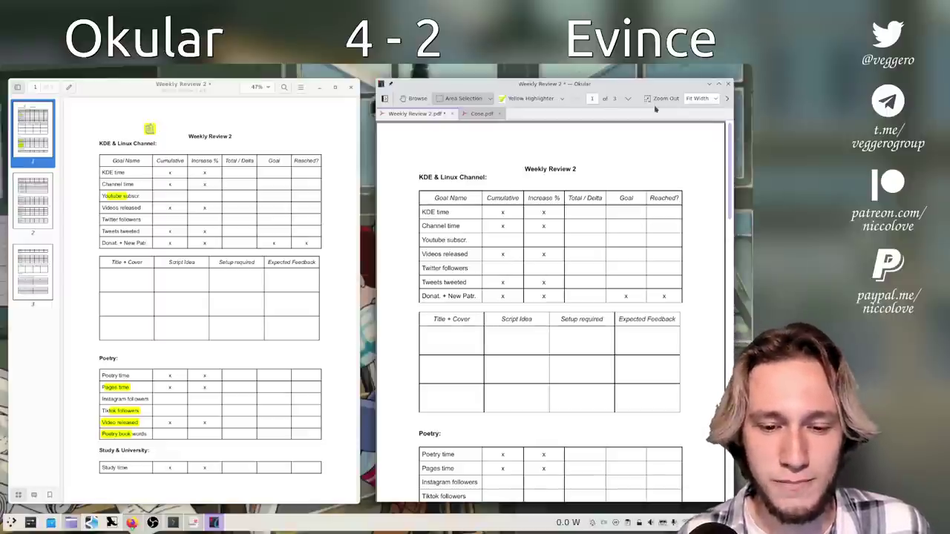
- Toggle Okular's sidebar on and off, view Cone.pdf, then return to Weekly Review 2
left_click(385, 98)
left_click(384, 98)
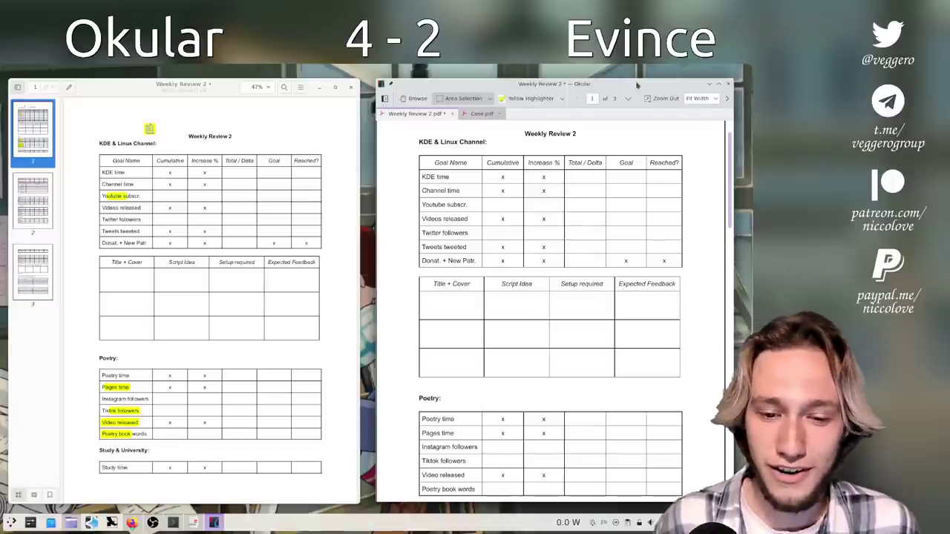
left_click(480, 114)
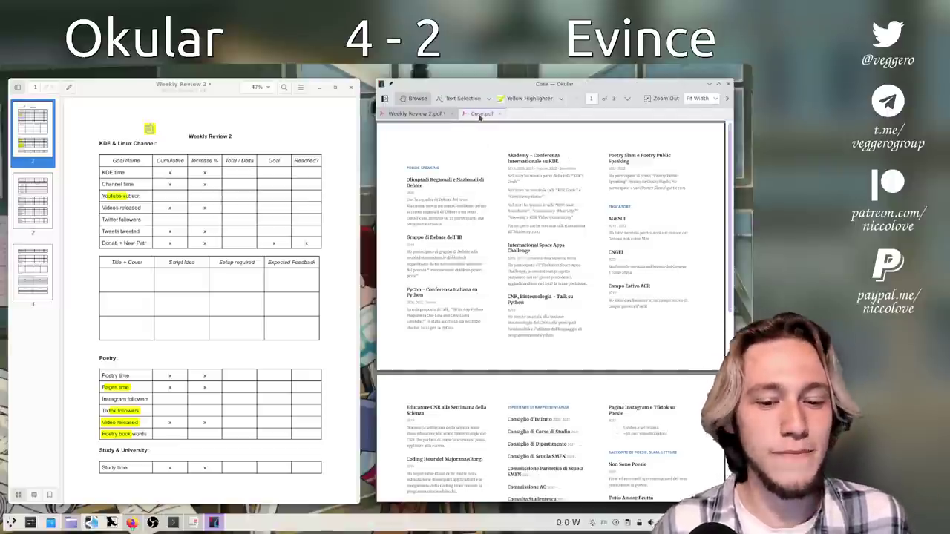
left_click(419, 113)
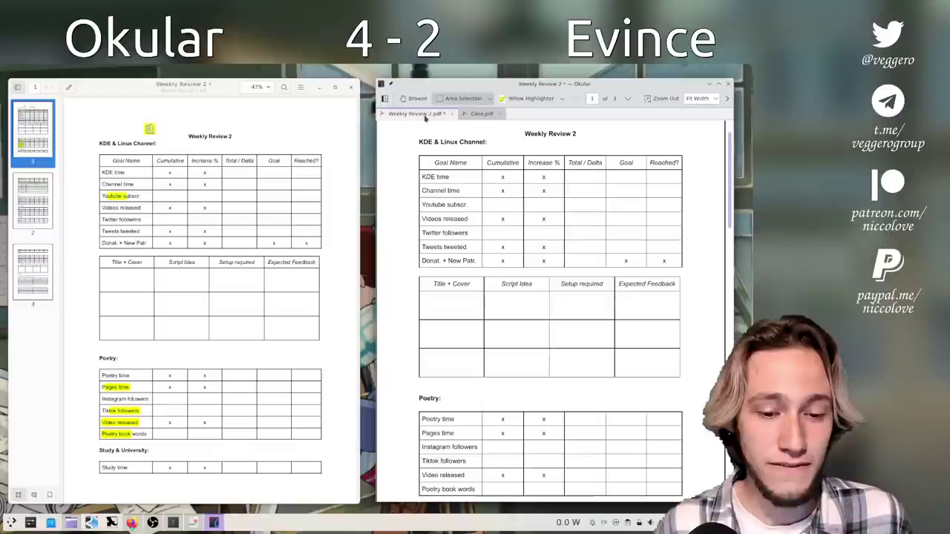